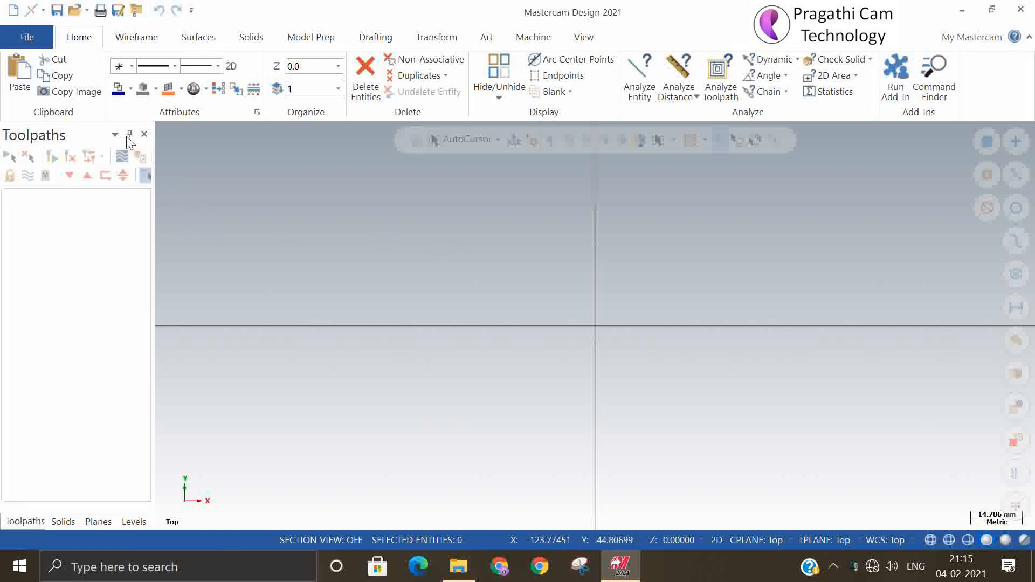
click(42, 39)
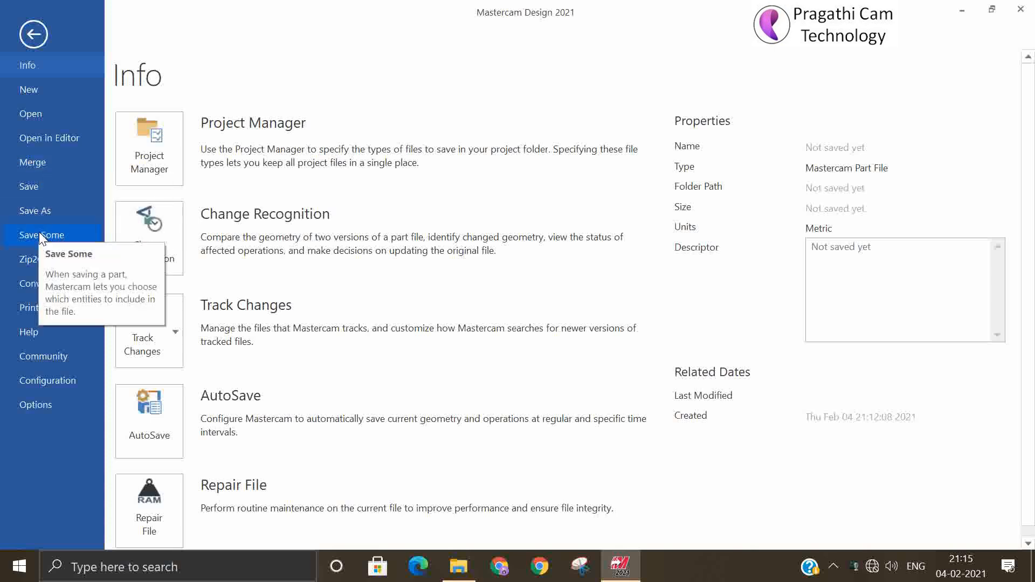
click(28, 46)
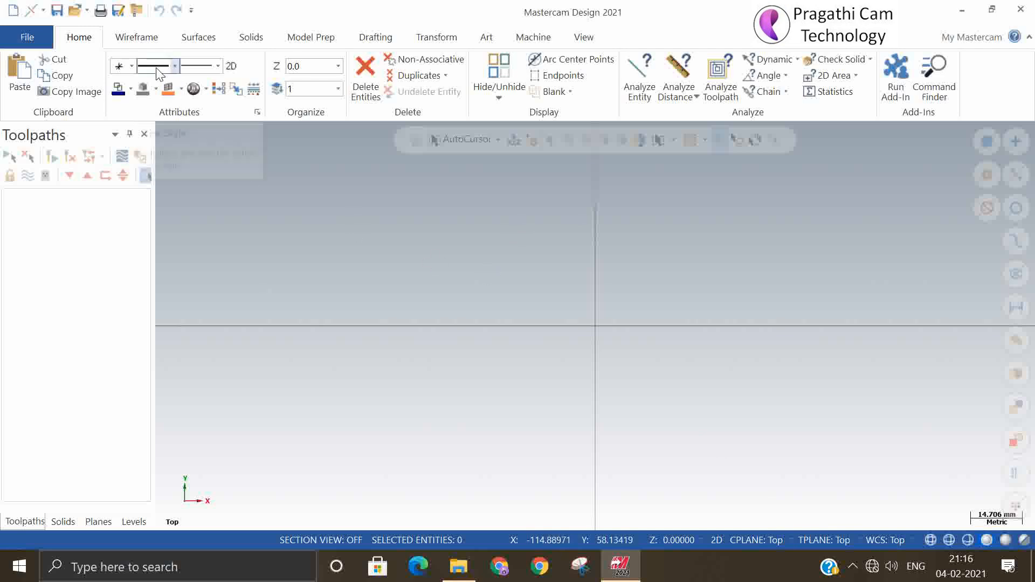
click(258, 39)
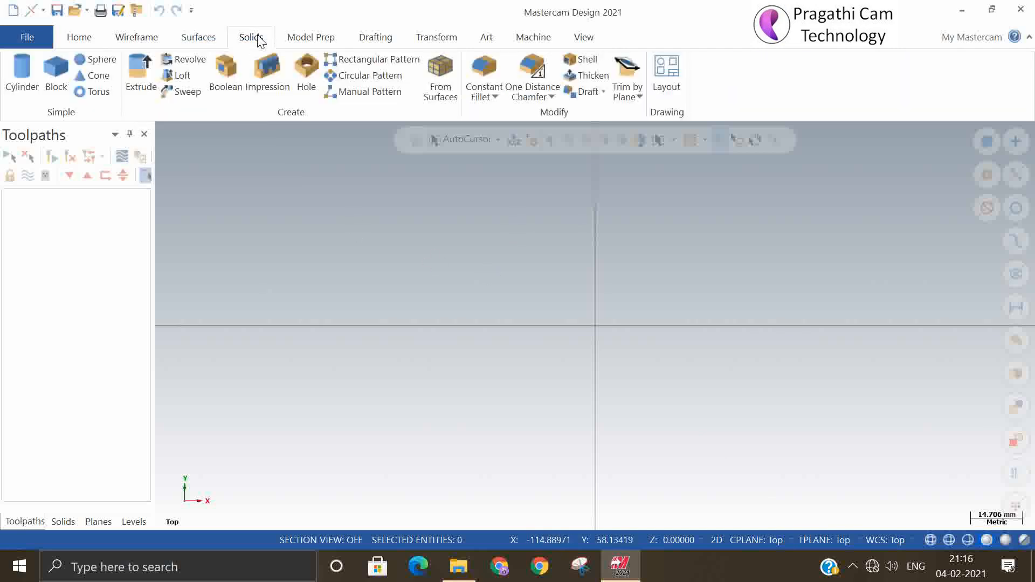
Draw a rectangle about 113 x 83 mm, anchored to its center at the origin
click(124, 39)
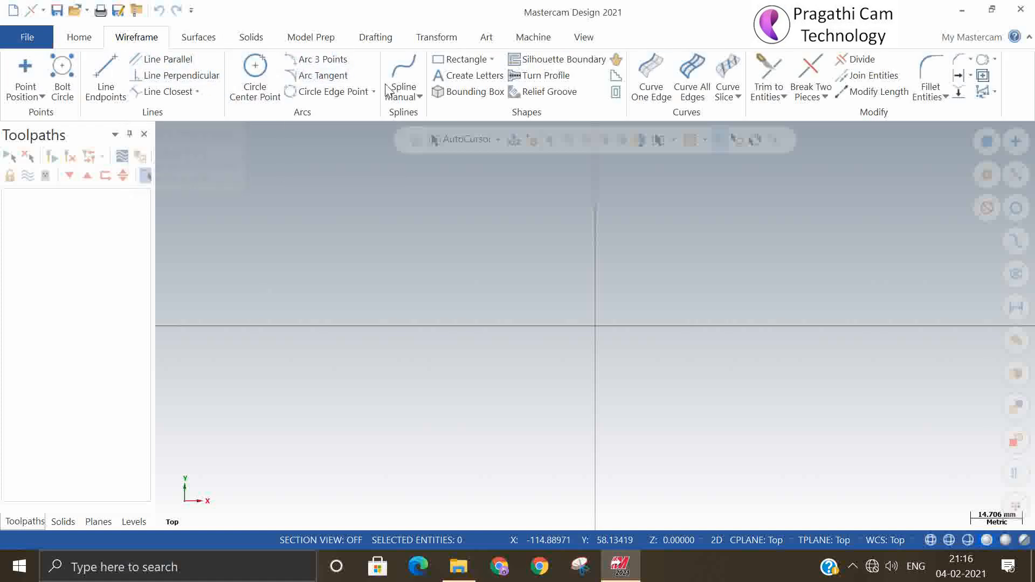
click(463, 60)
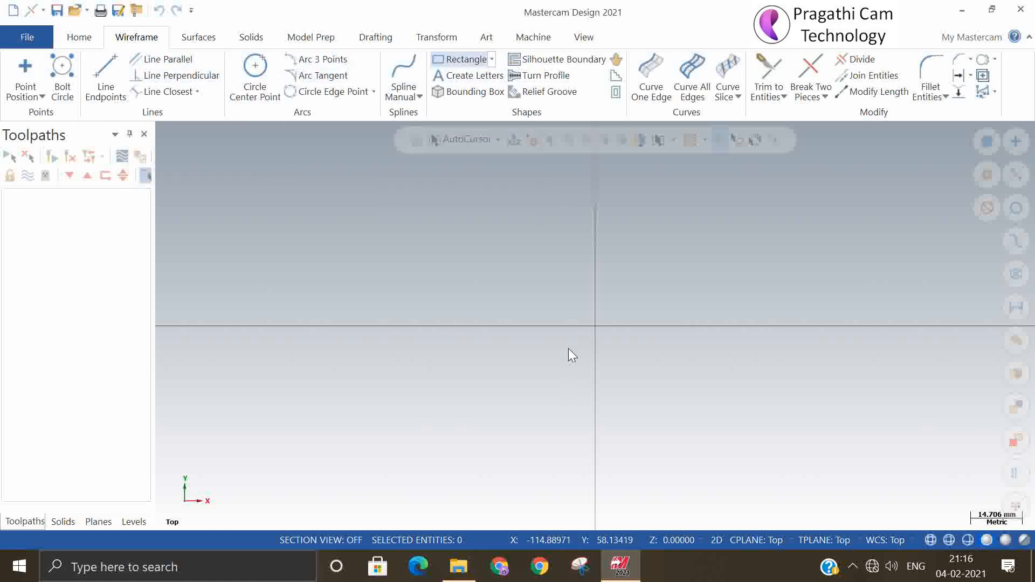
click(595, 326)
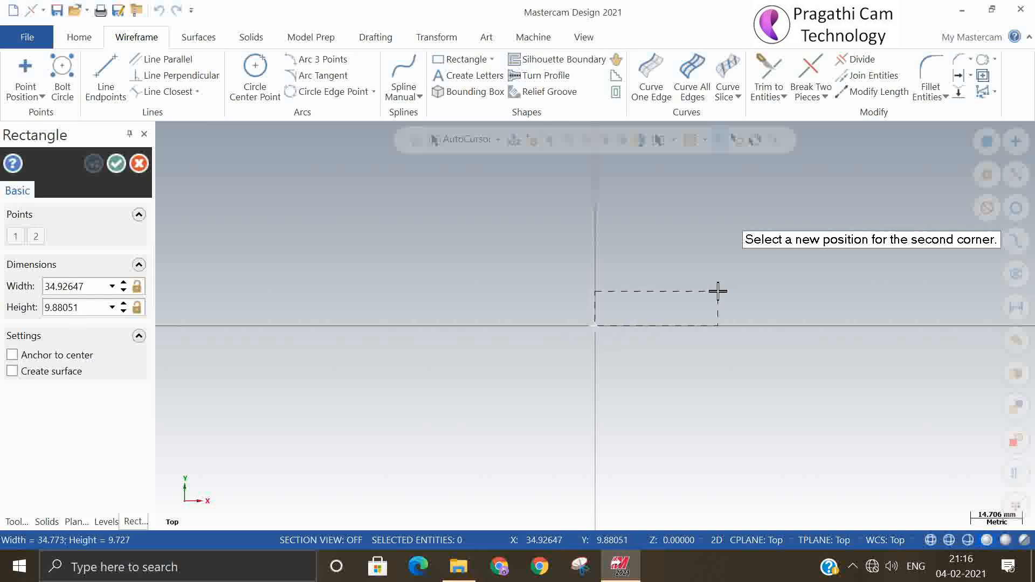
click(50, 357)
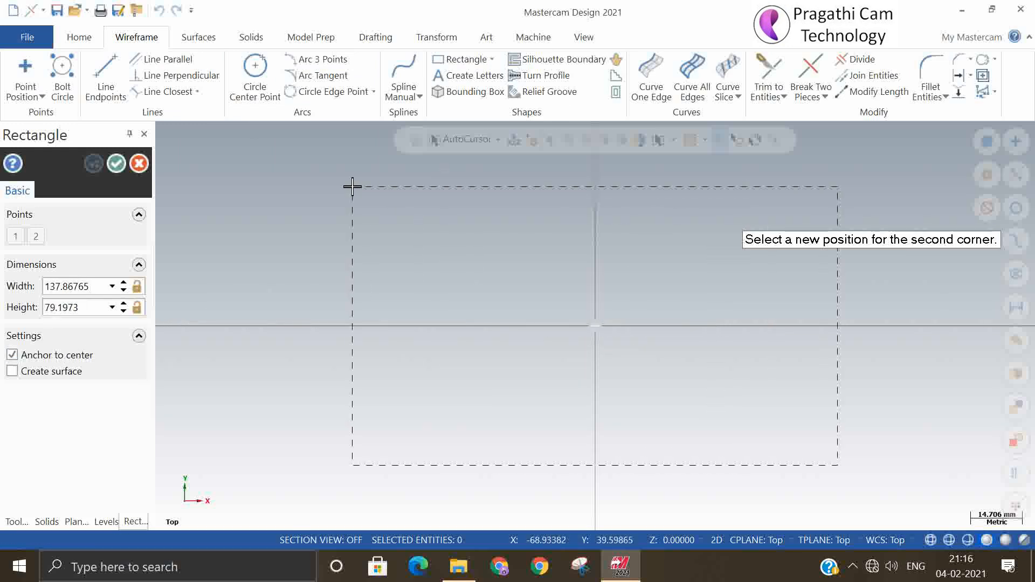
click(395, 181)
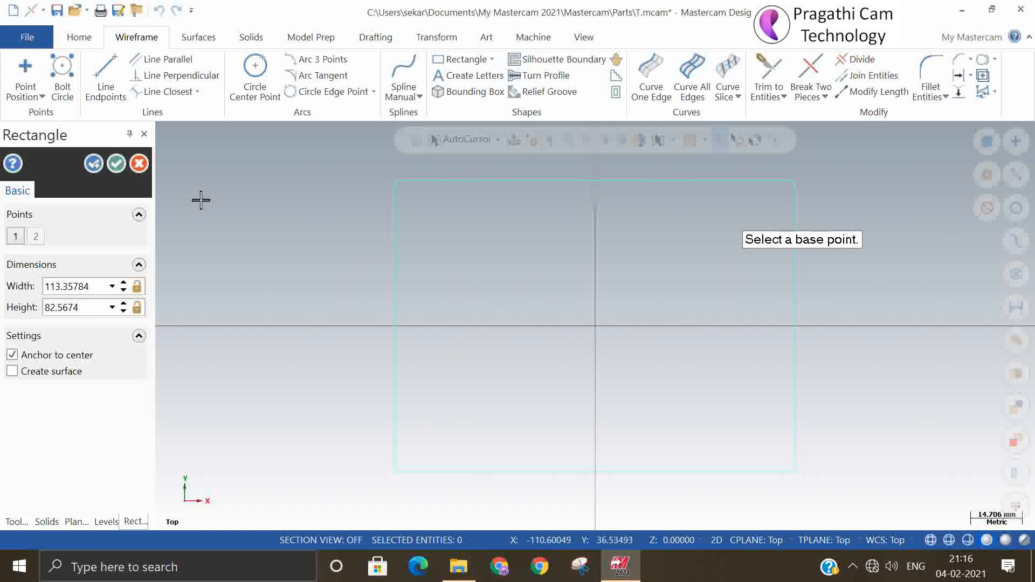
Set the rectangle's width to 150 mm and height to 100 mm and accept it
double_click(87, 287)
text(150)
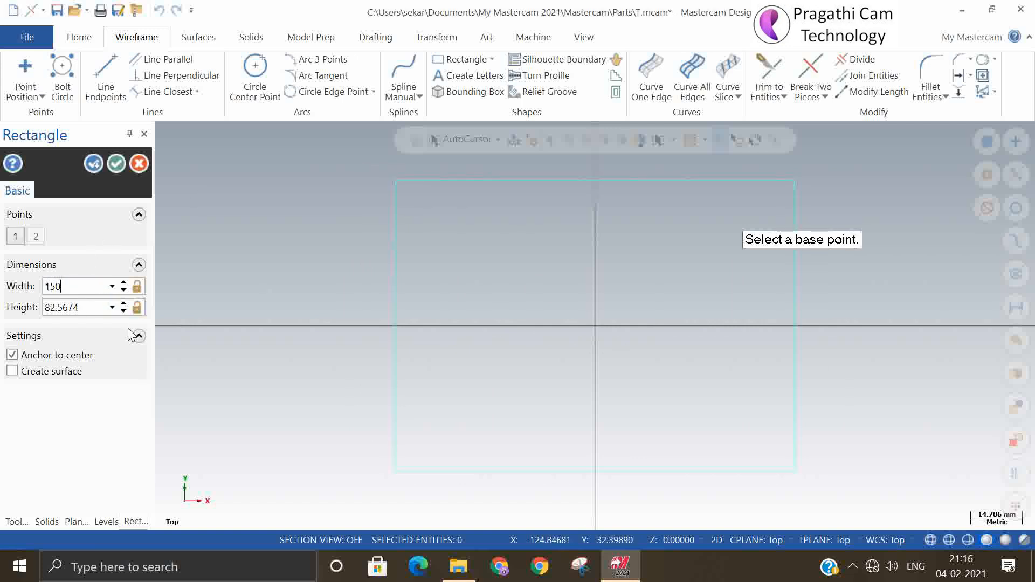
key(Return)
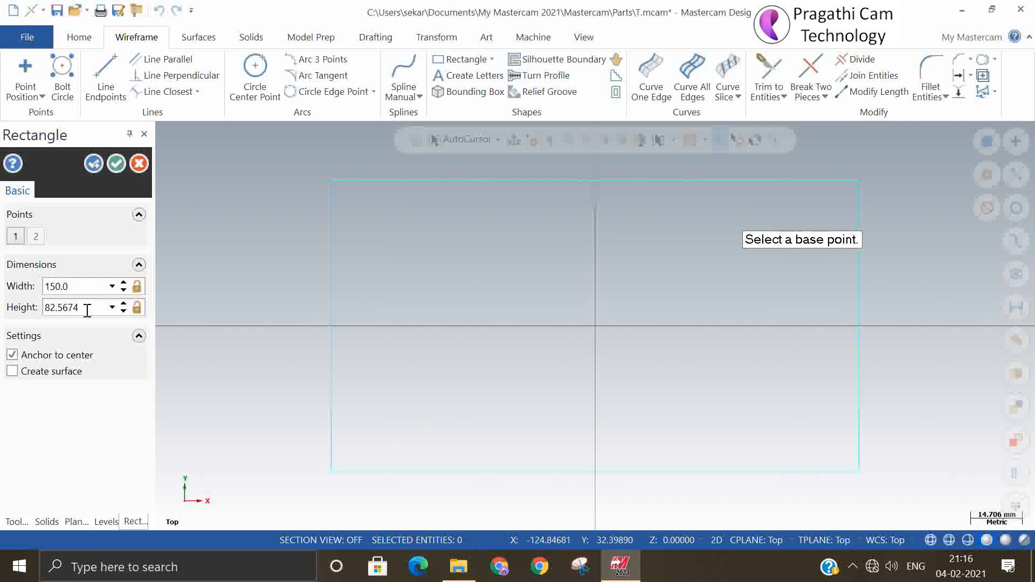
text(100)
click(118, 167)
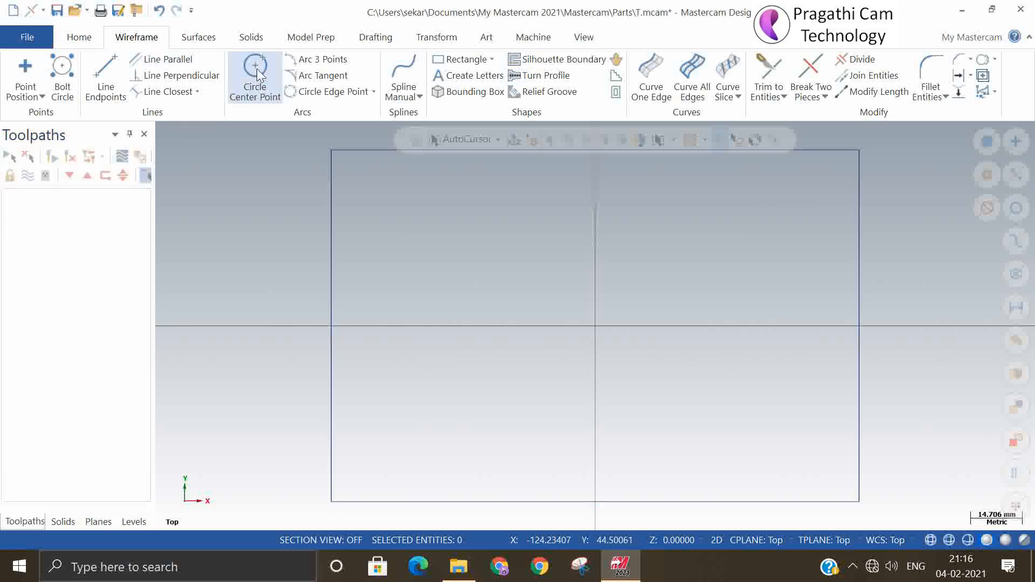
Create a center-point circle of radius 25 mm at the origin
click(598, 328)
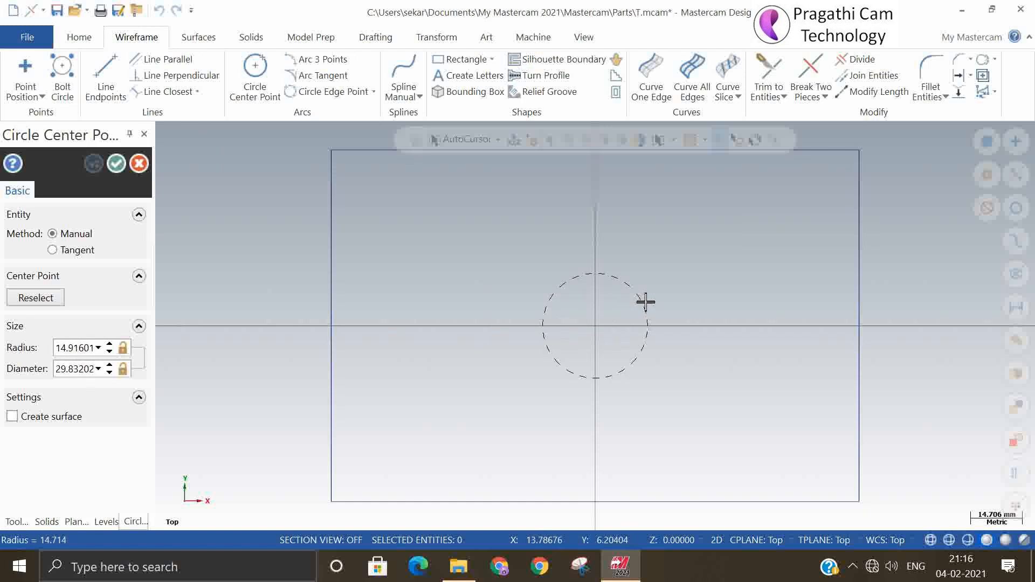
click(80, 345)
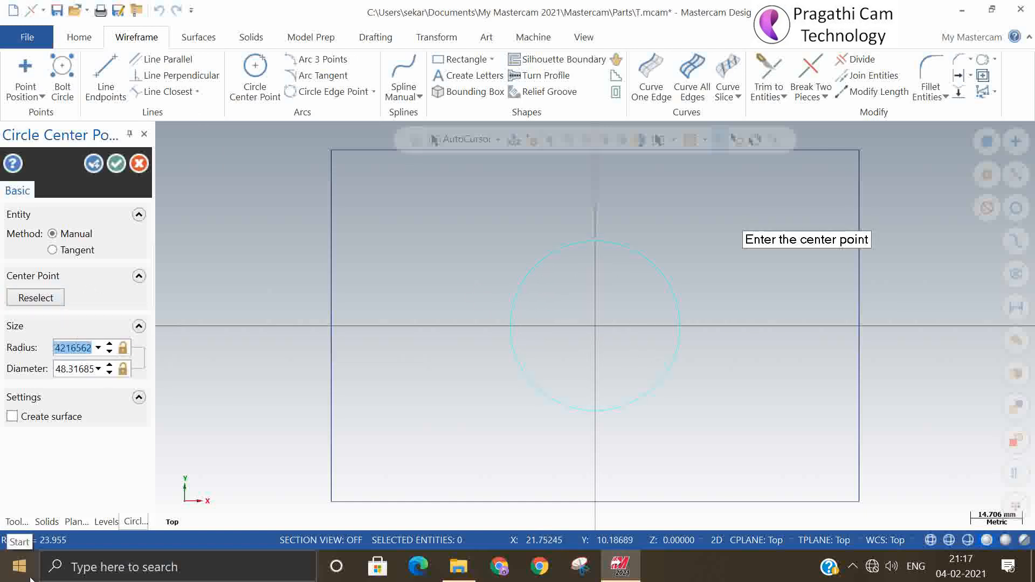
text(25)
key(Return)
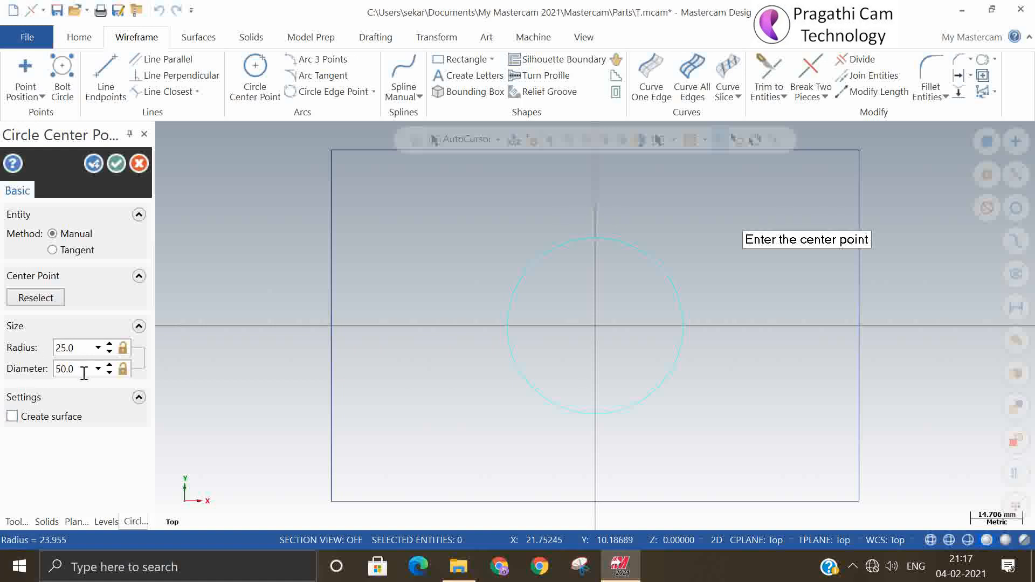
click(117, 165)
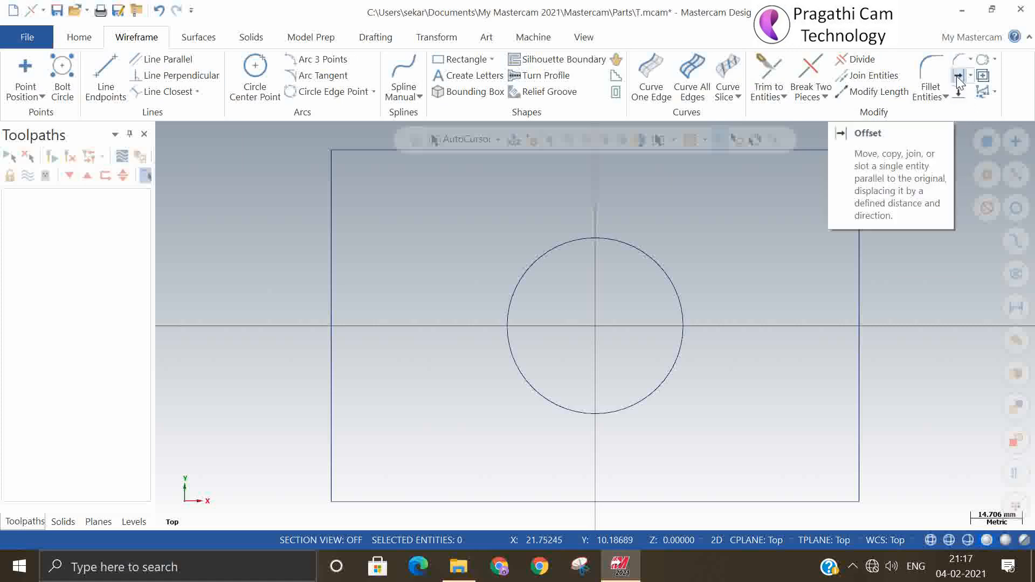
Offset a copy of the rectangle's left edge 15 mm inward
click(332, 211)
click(358, 210)
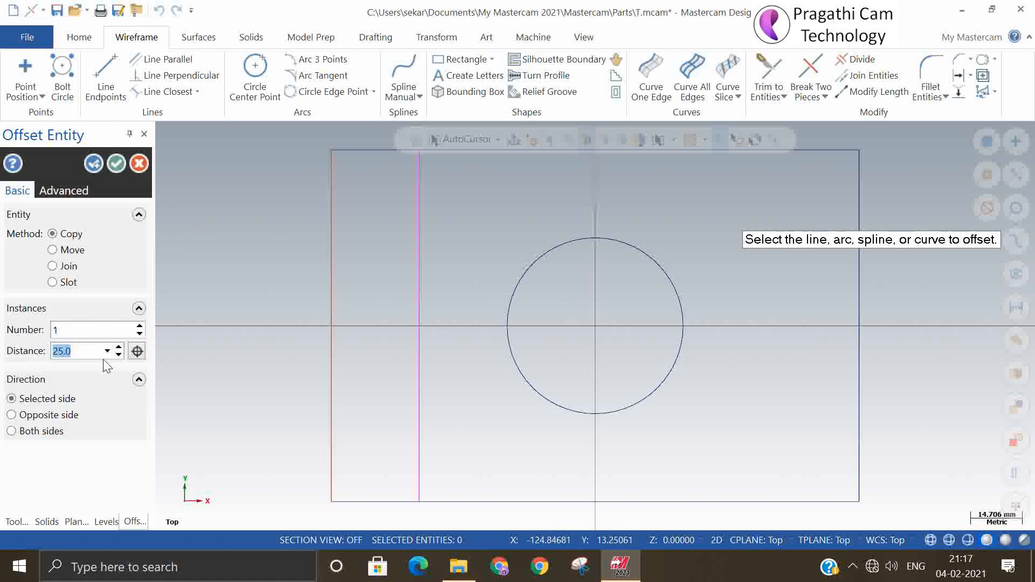
text(15)
key(Return)
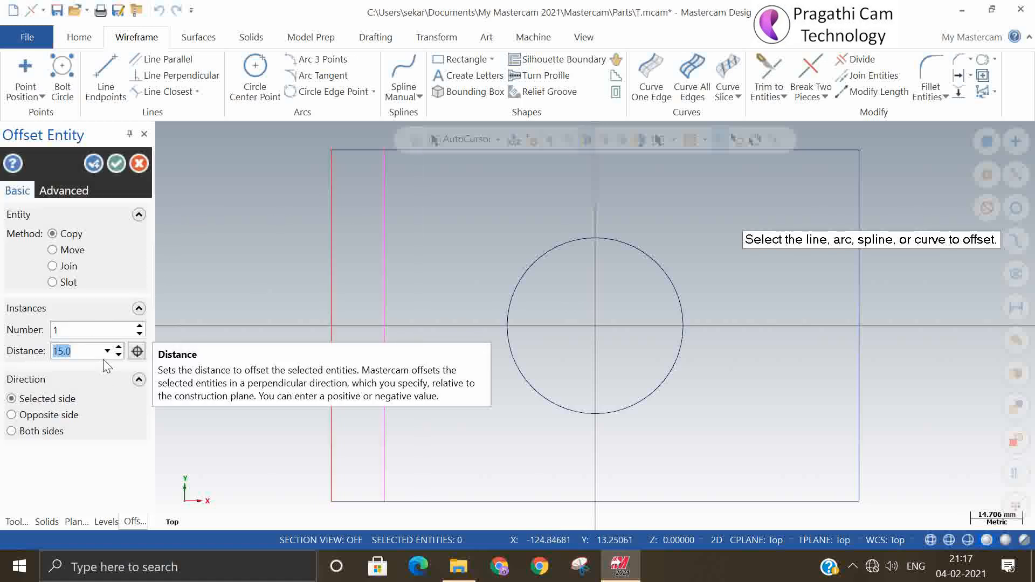
Offset copies of the rectangle's bottom, right and top edges 15 mm inward and finish the offset command
click(455, 494)
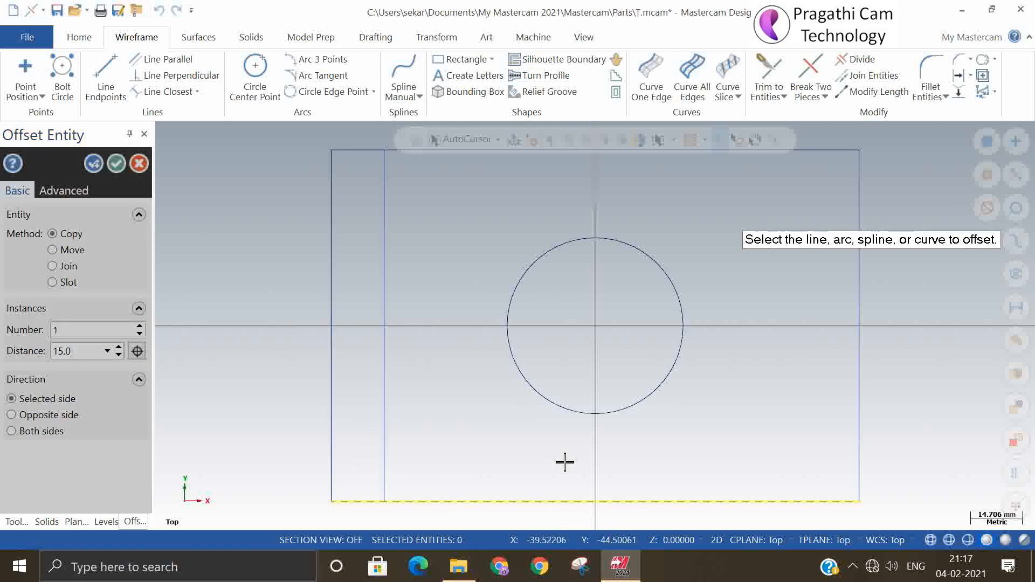
click(565, 463)
click(859, 366)
click(807, 375)
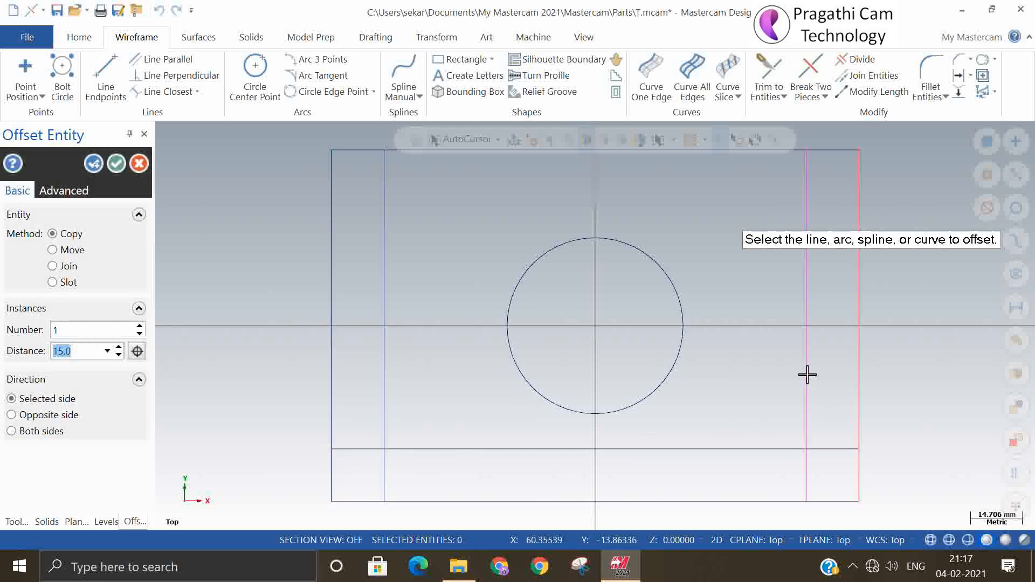
scroll(641, 261, down, 1)
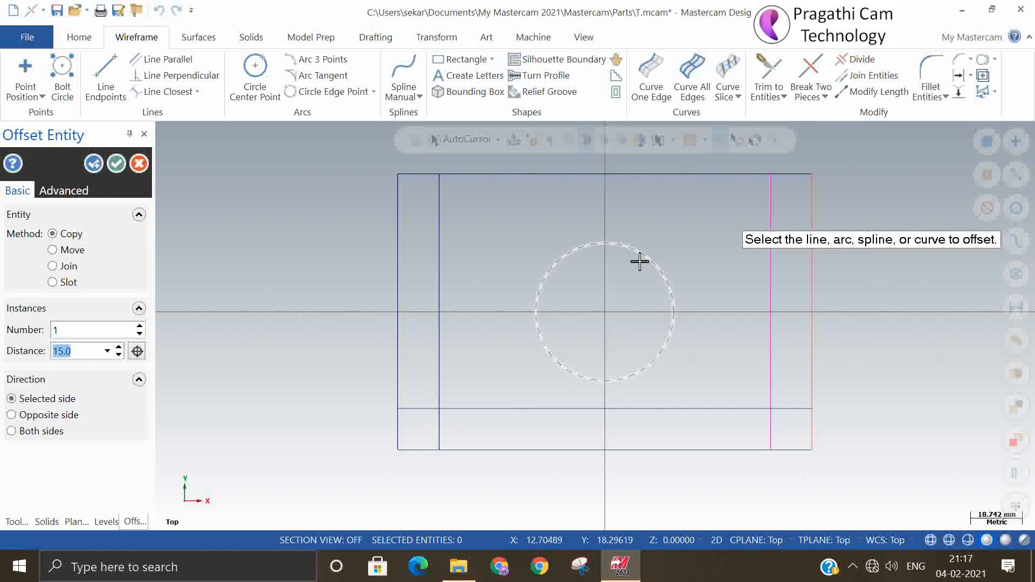
click(605, 175)
click(575, 199)
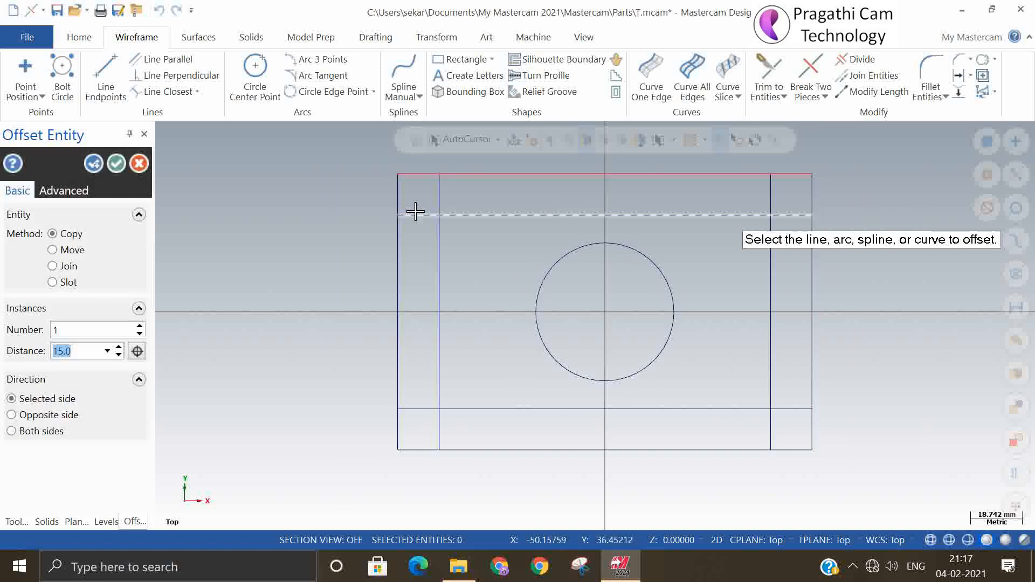
click(110, 164)
Create a circle of radius 6 mm at the upper-left intersection of the offset lines
click(264, 73)
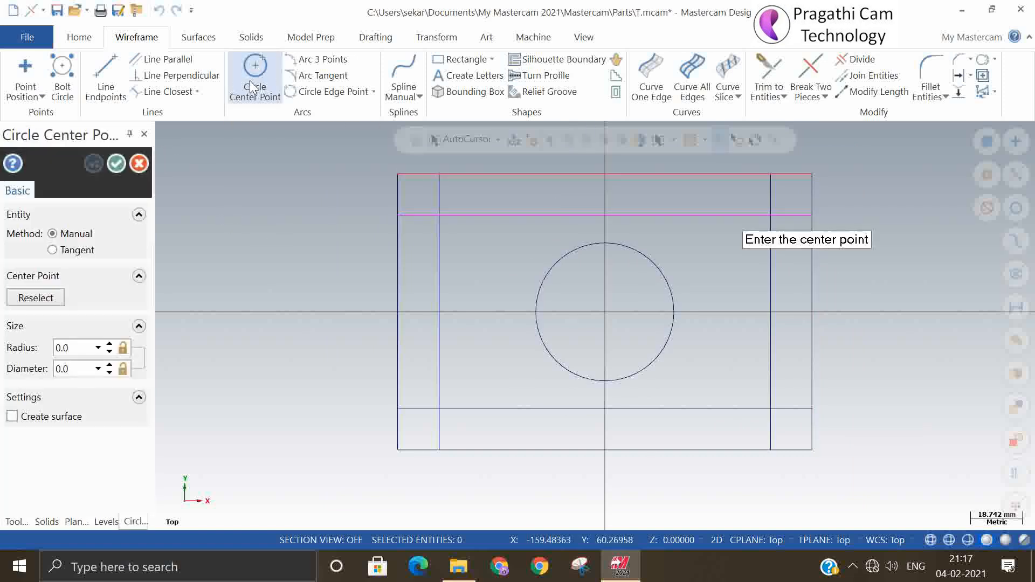
click(87, 347)
text(1)
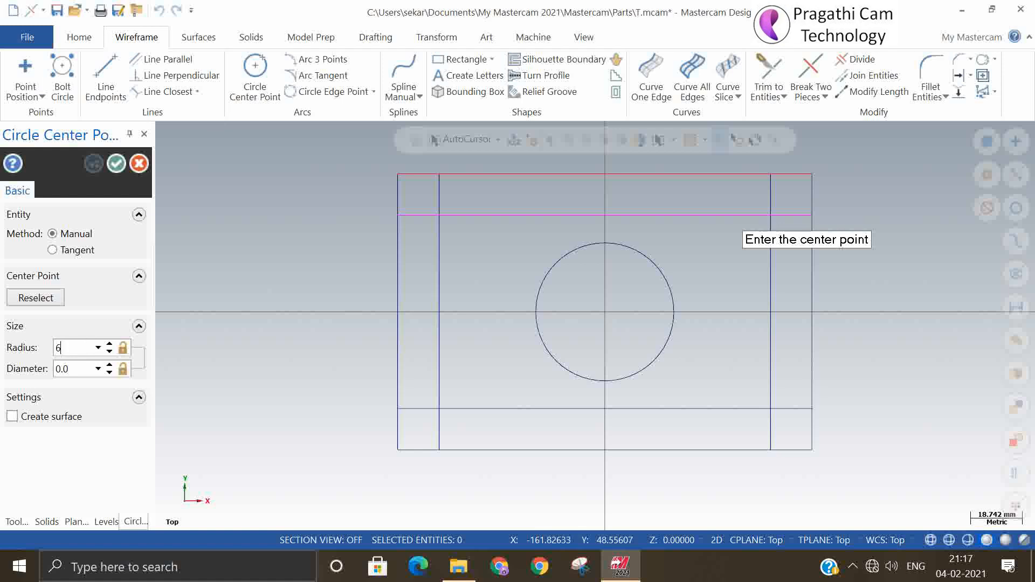
key(Return)
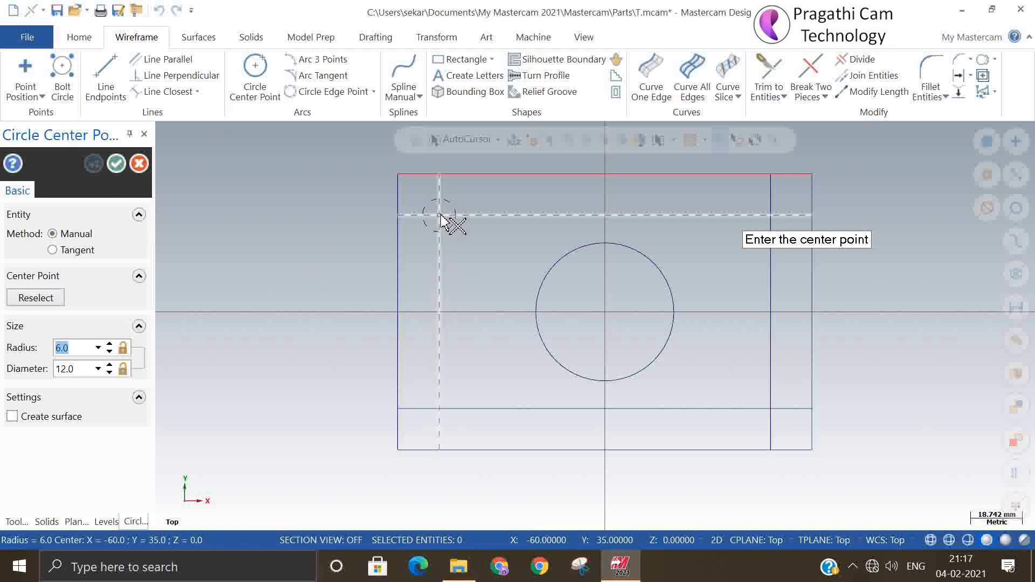
click(440, 214)
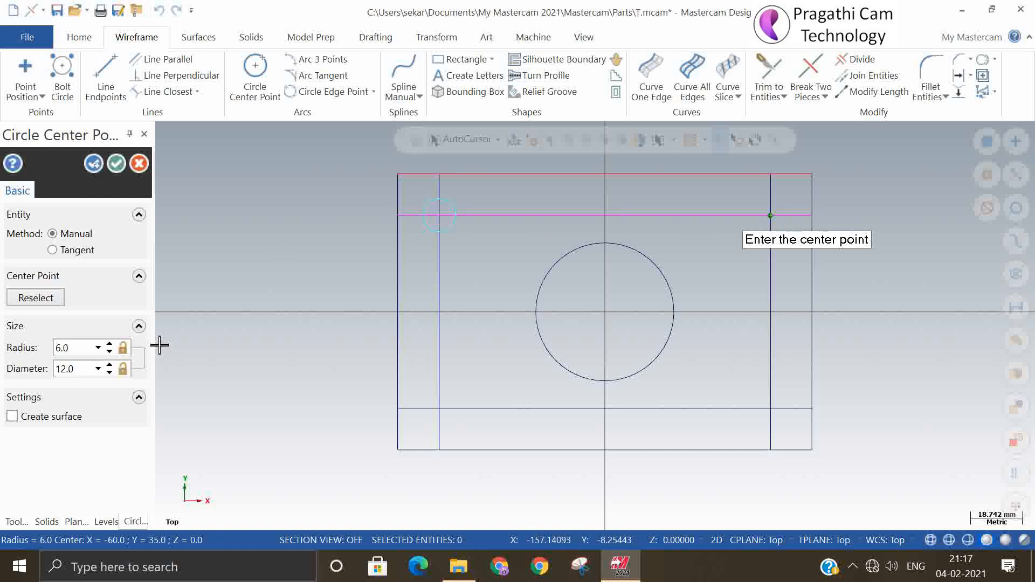
Lock the 6 mm radius and place circles at the other three intersections of the offset lines
click(123, 347)
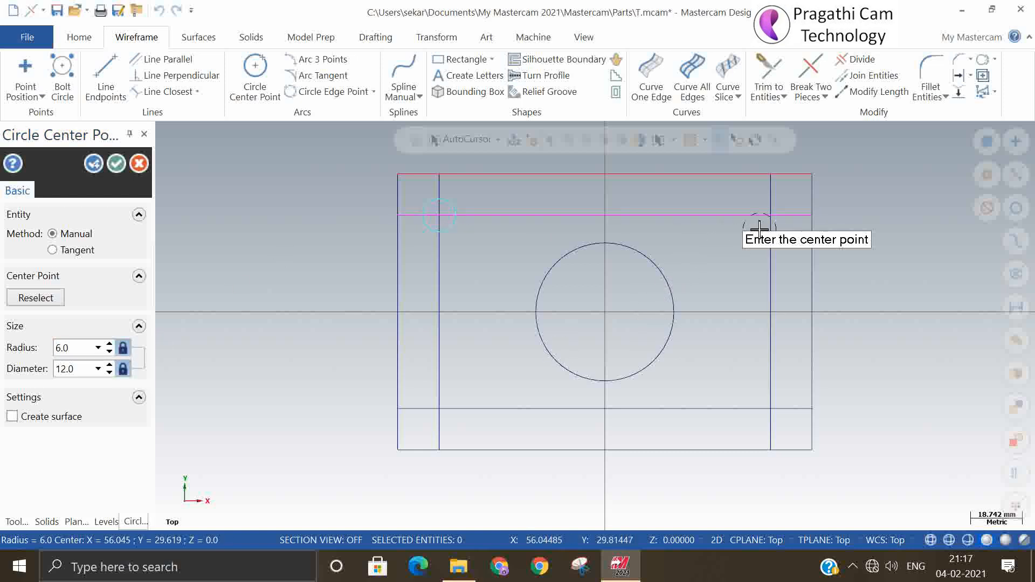
click(770, 215)
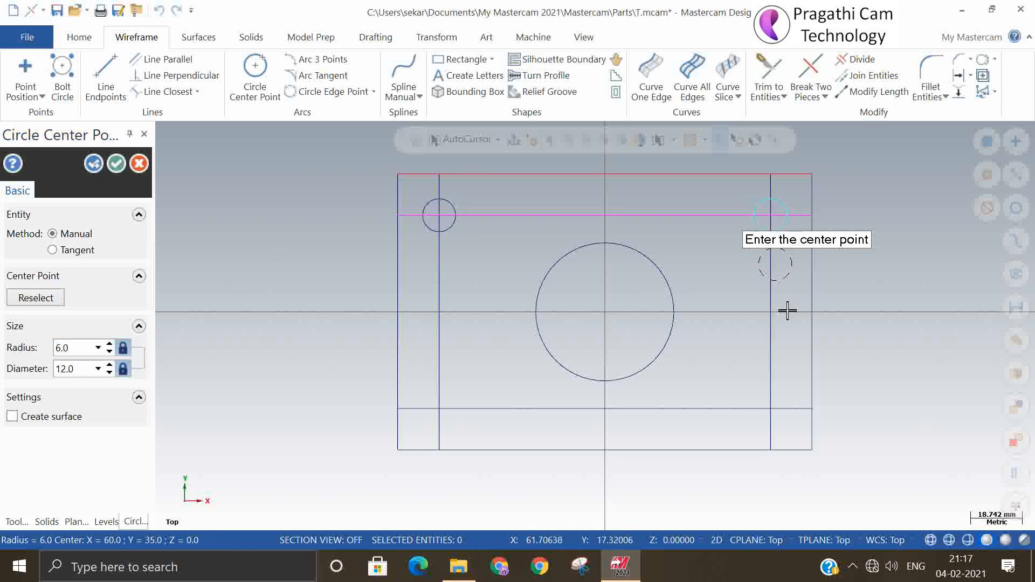
click(770, 408)
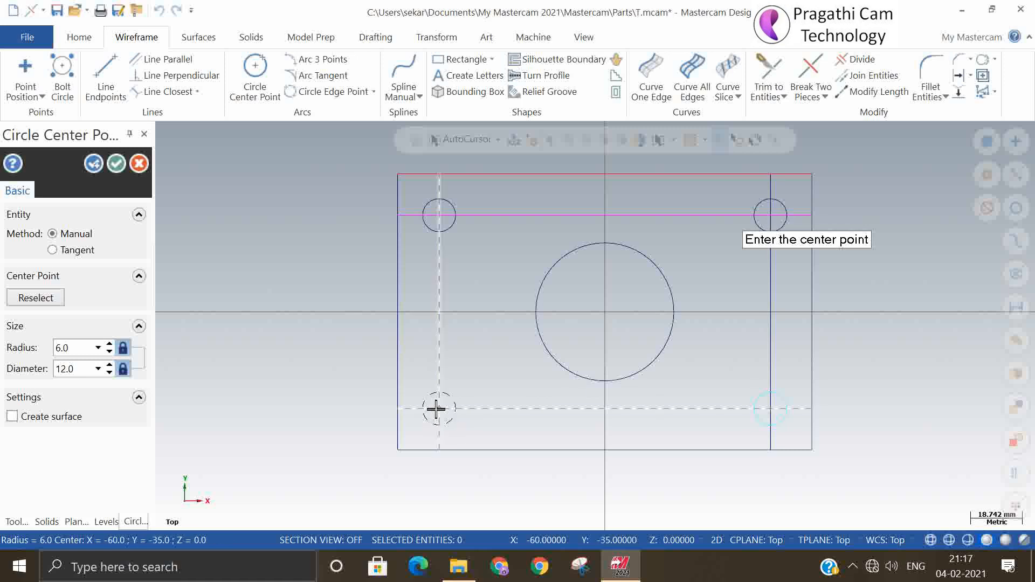
click(439, 409)
click(117, 163)
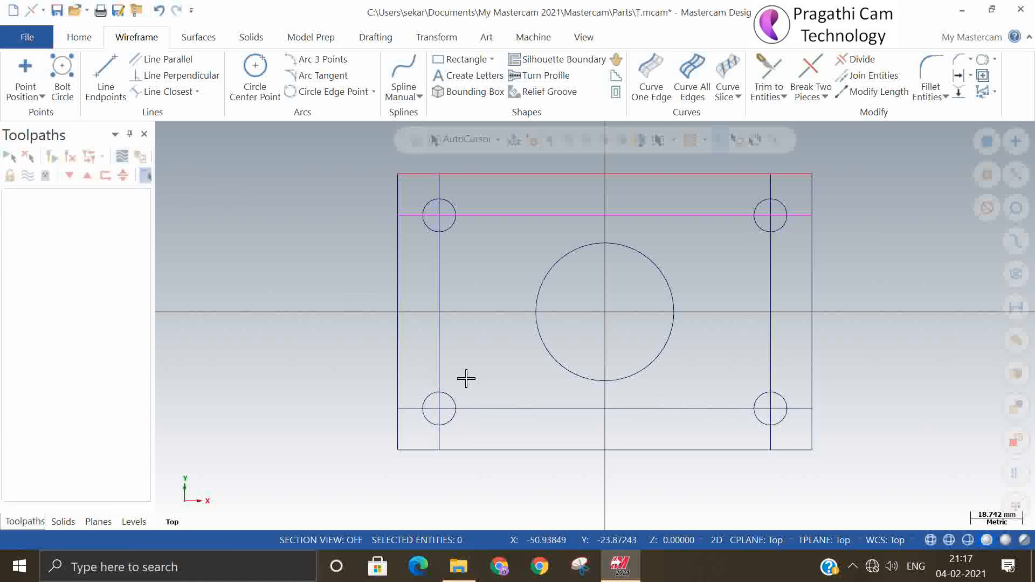
Delete the four offset construction lines, keeping the outer rectangle and the circles
click(510, 409)
click(446, 347)
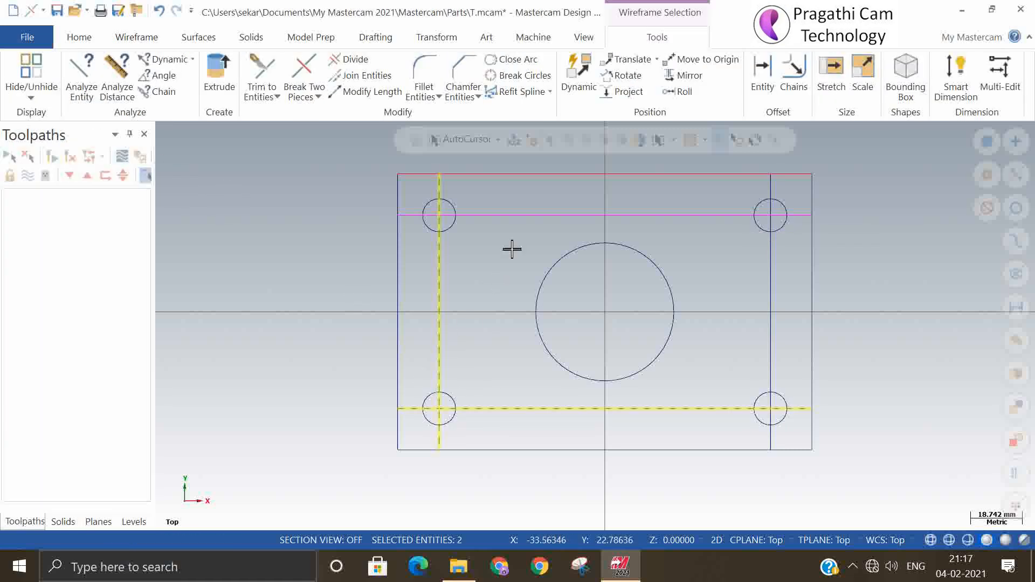
click(529, 217)
click(762, 267)
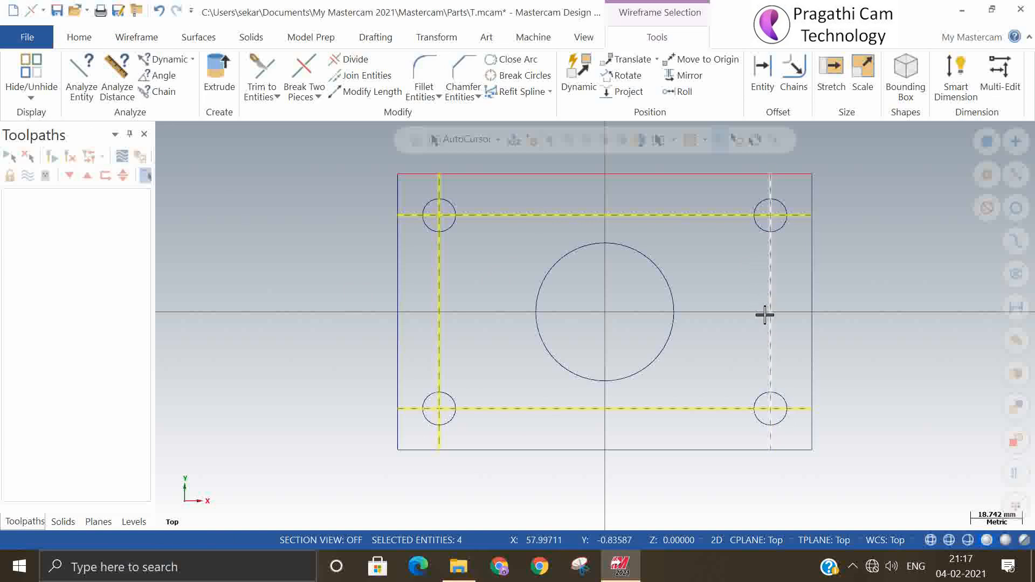
key(Delete)
Start a solid Extrude with the outer rectangle, the central circle and all four corner circles selected as chains
right_click(302, 252)
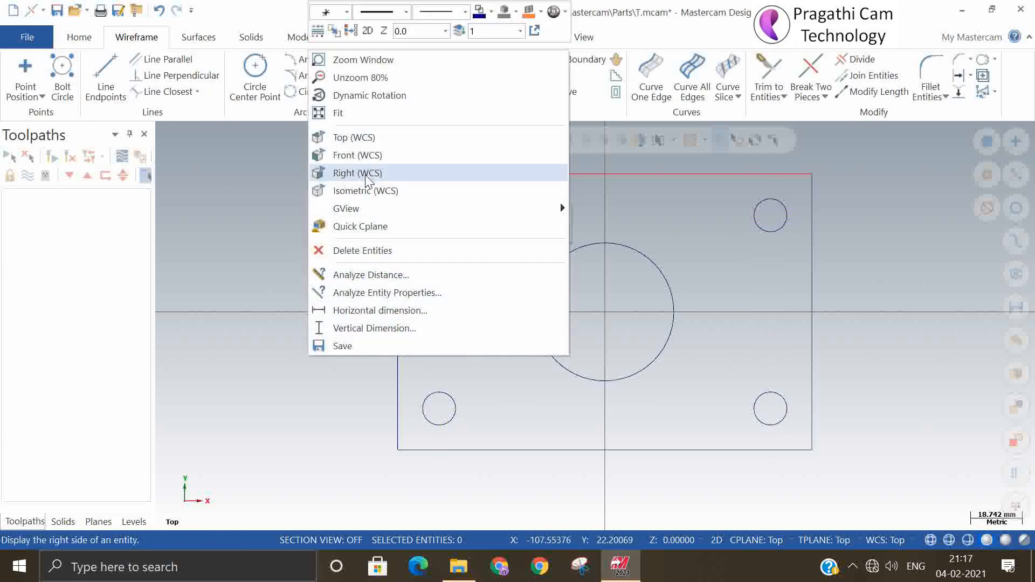
click(362, 191)
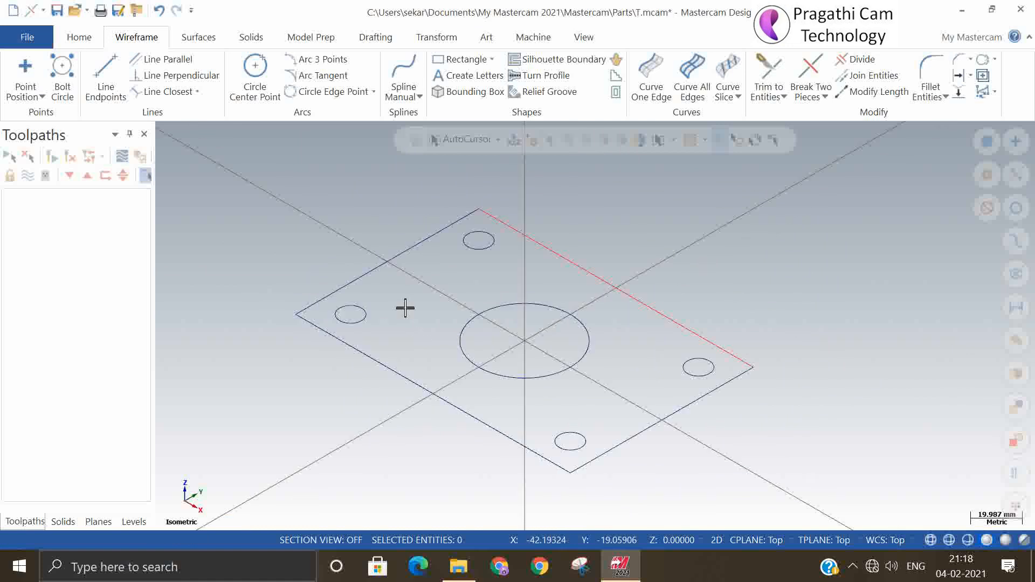
click(248, 37)
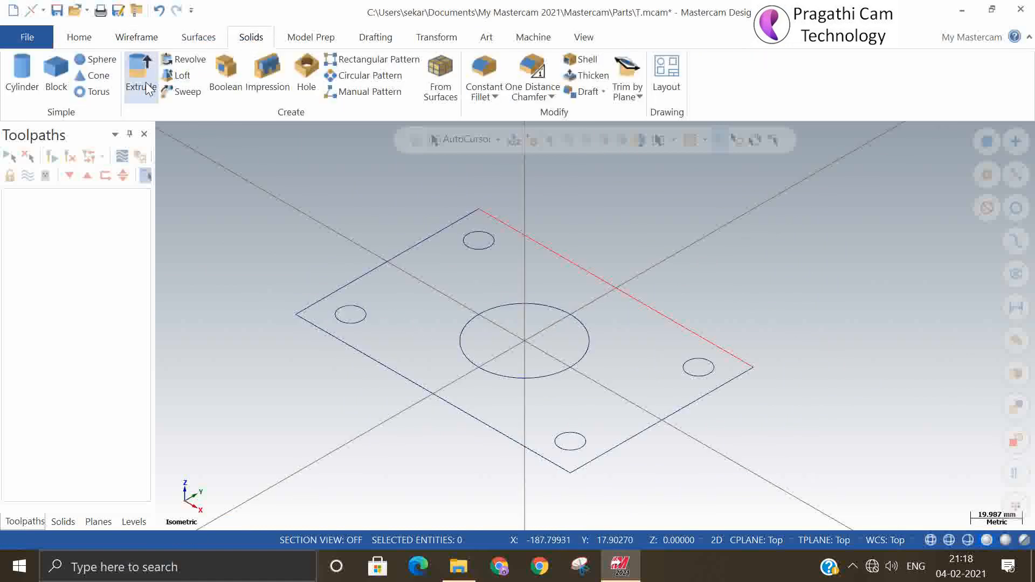
click(326, 331)
click(353, 324)
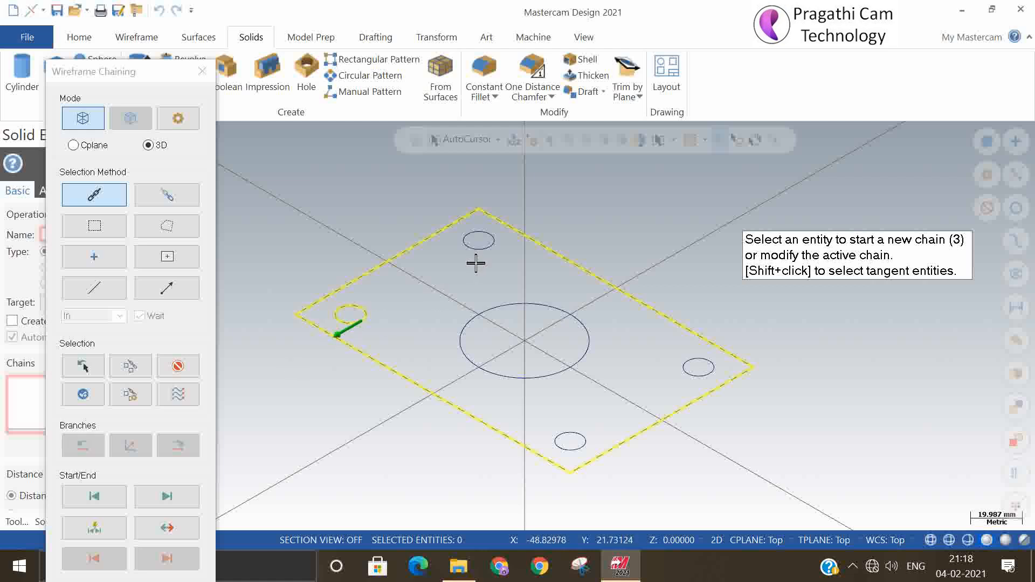
click(477, 249)
click(508, 308)
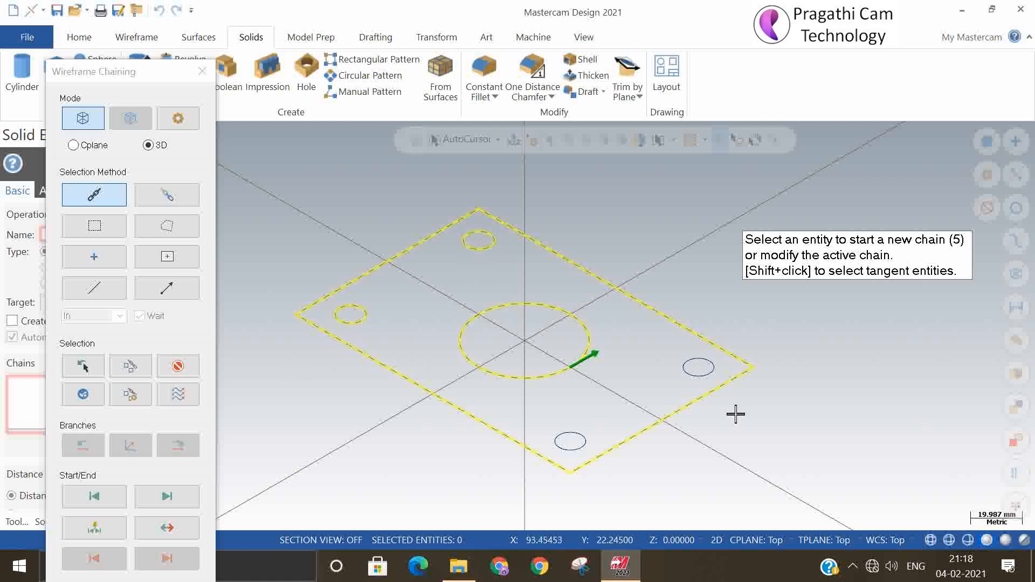
click(692, 373)
click(571, 437)
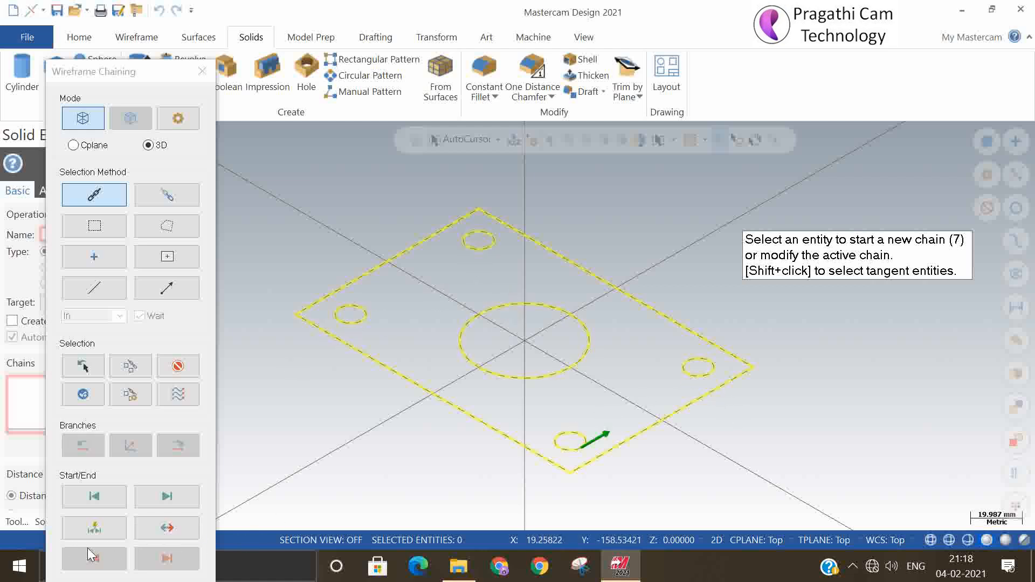
drag(153, 68, 164, 8)
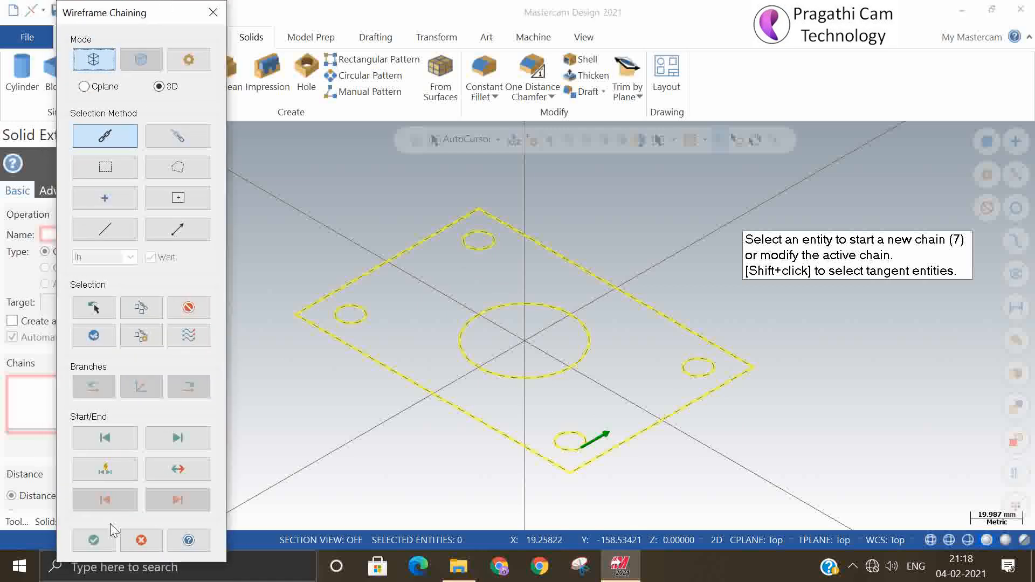
click(97, 545)
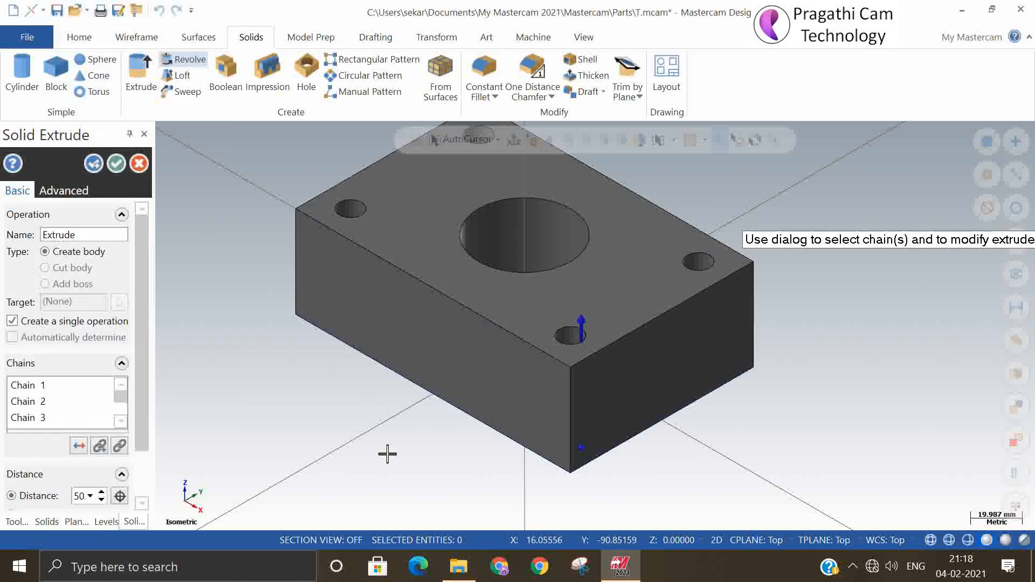
Reverse the extrusion so it runs downward, set its distance to 25 mm and accept the solid
click(469, 413)
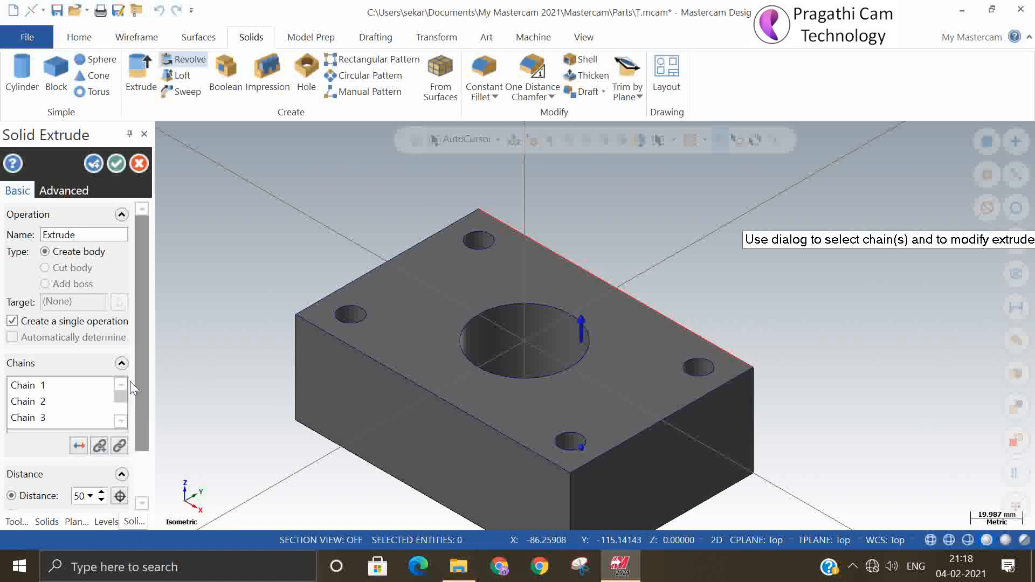
double_click(80, 496)
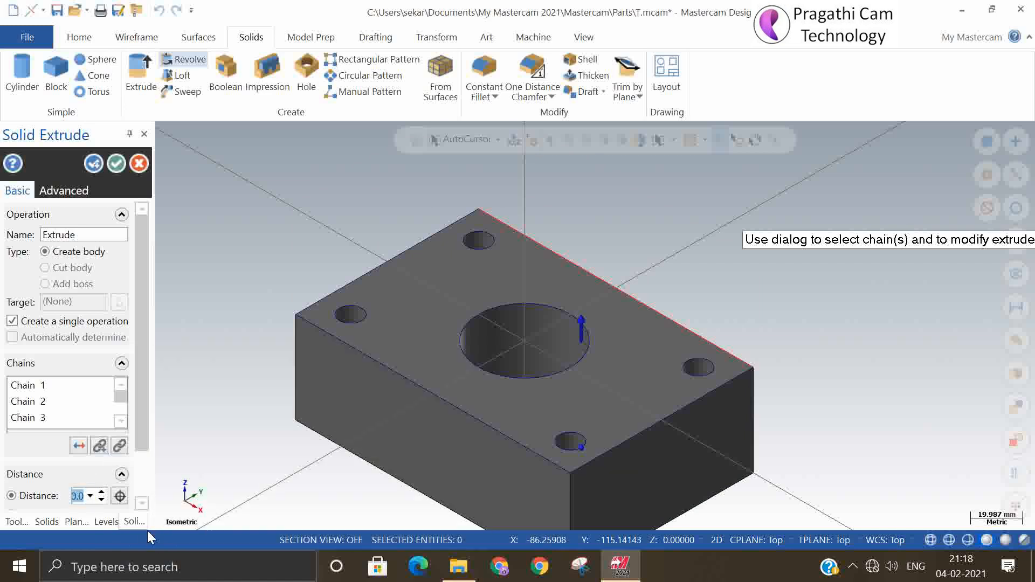
text(25)
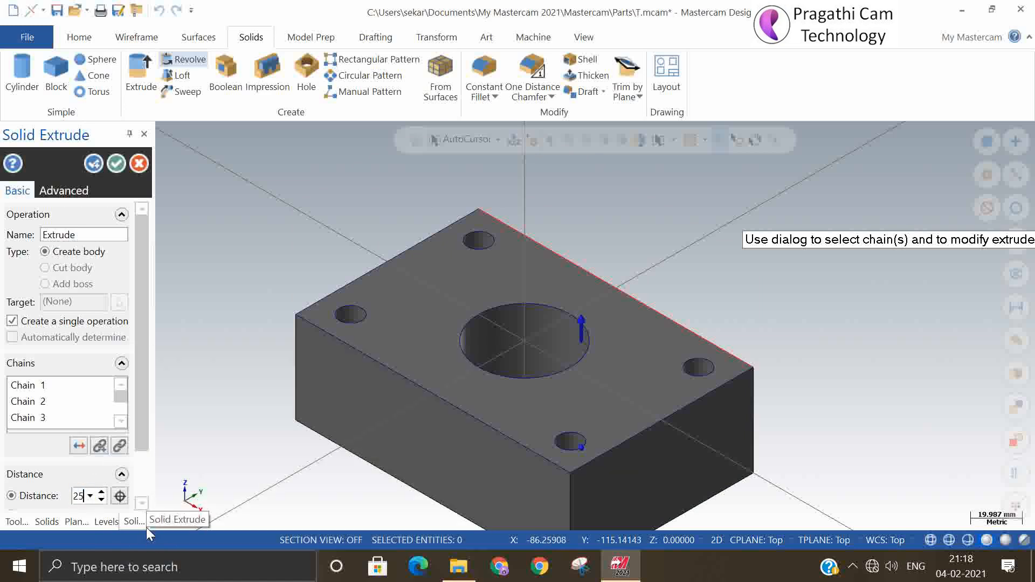
key(Return)
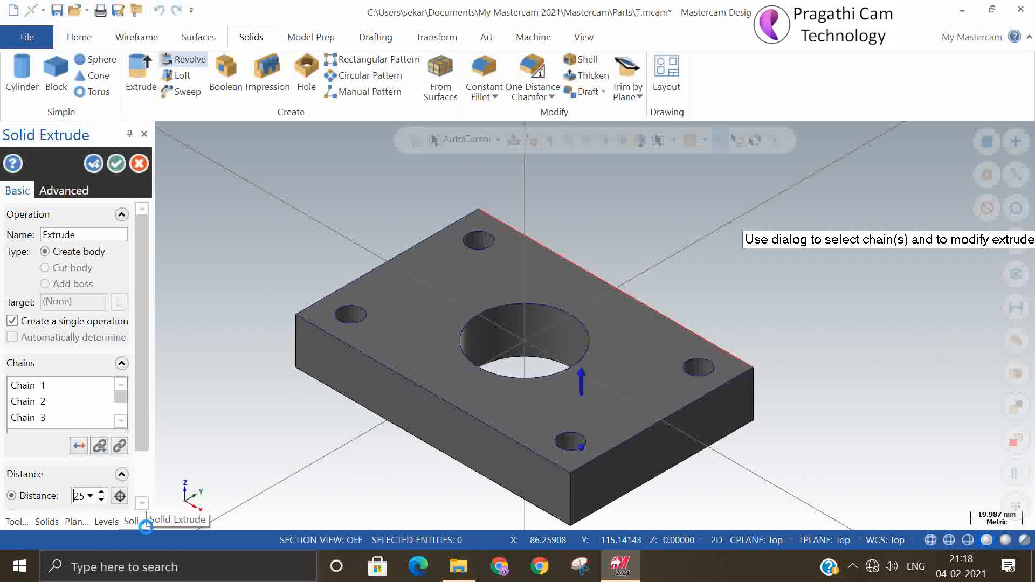
click(115, 162)
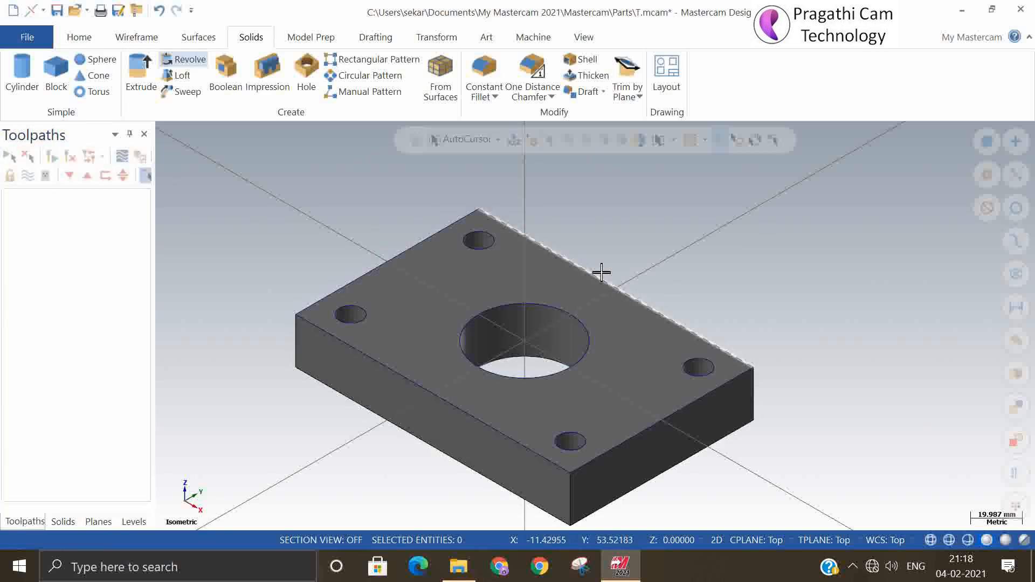
click(26, 38)
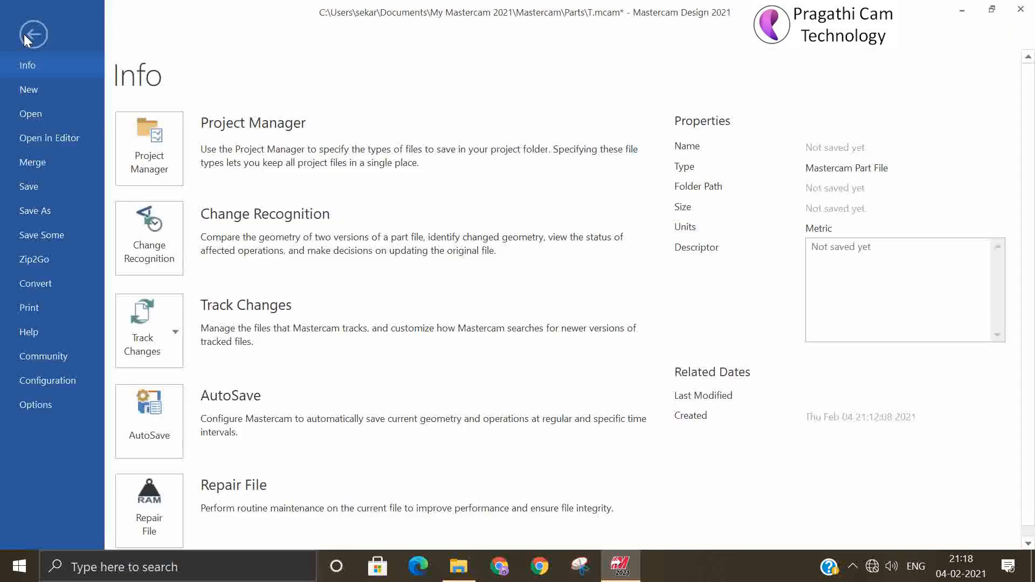
click(24, 34)
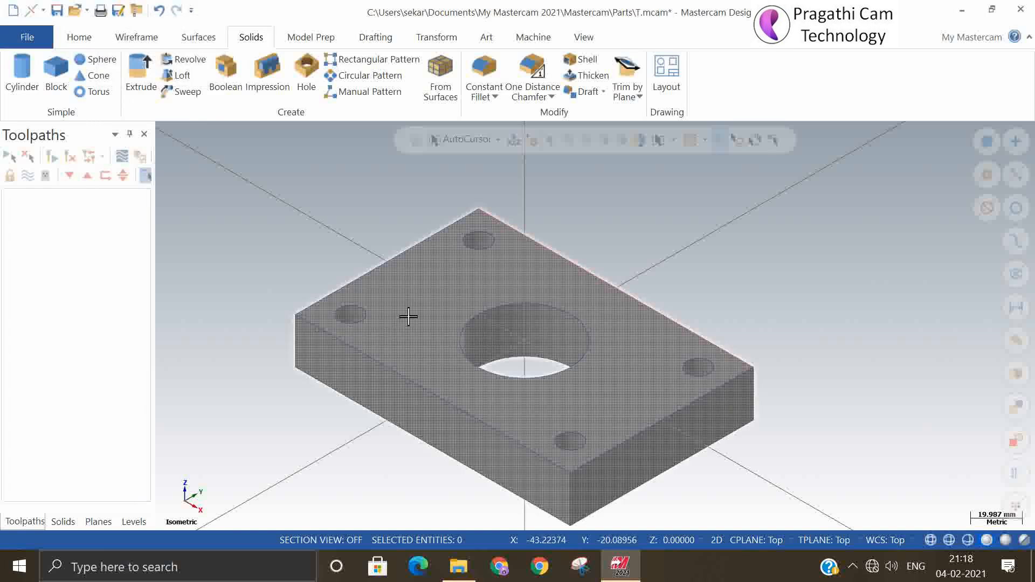
Select the rectangle's four lines, the central circle and three corner circles, and start Save Some for them
click(575, 254)
click(445, 222)
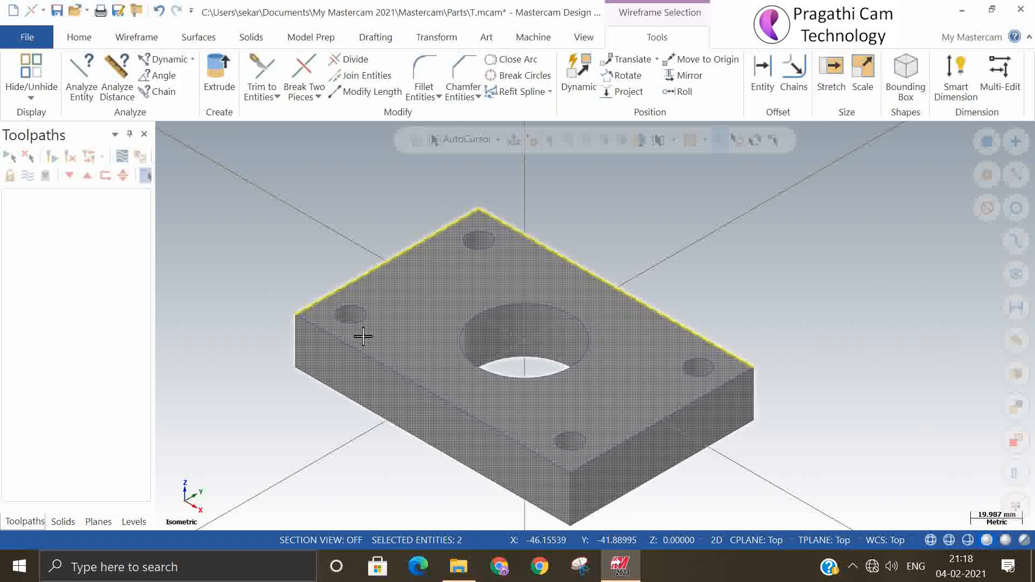
click(358, 350)
click(363, 322)
click(525, 378)
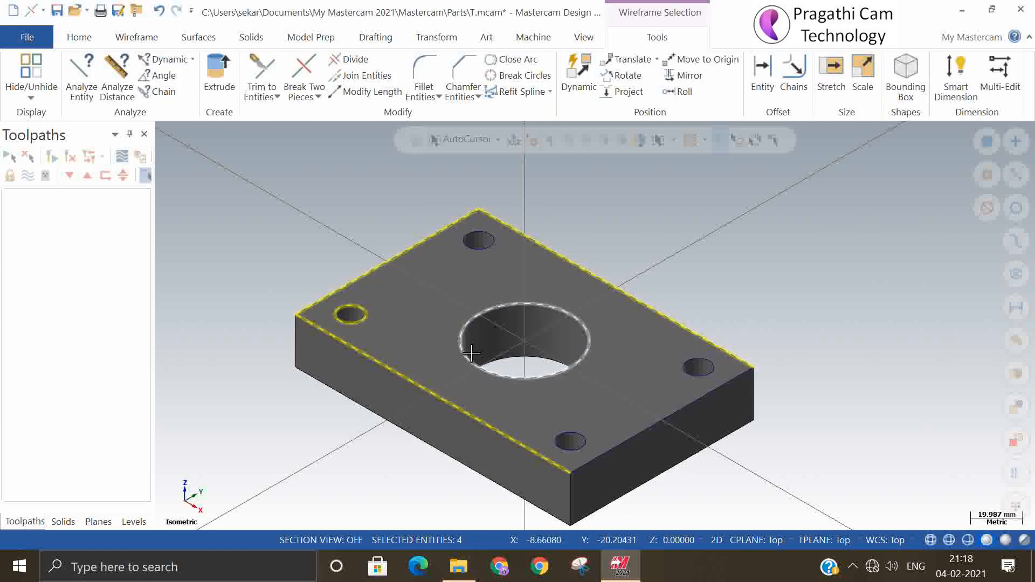
click(572, 435)
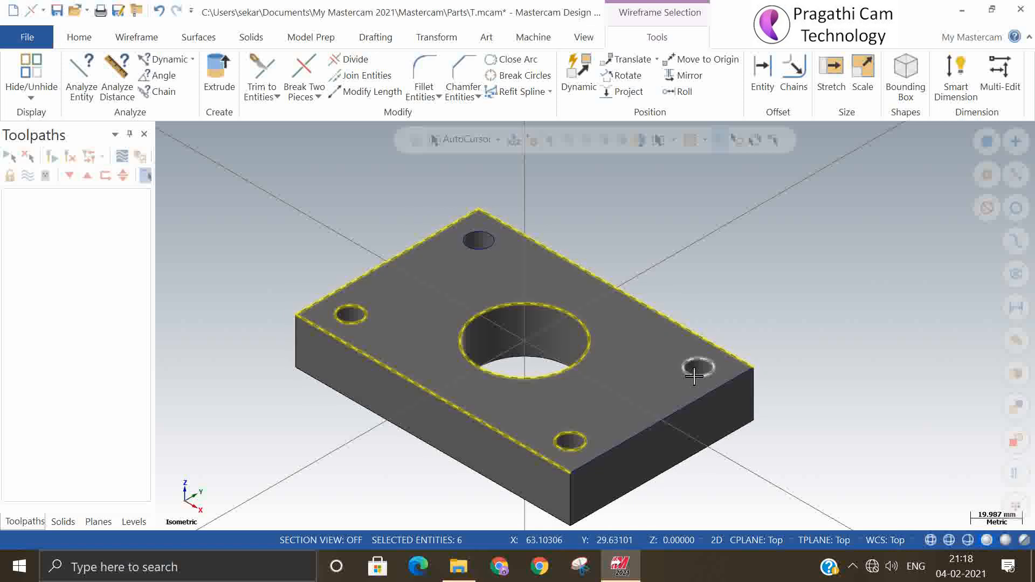
click(698, 375)
click(669, 418)
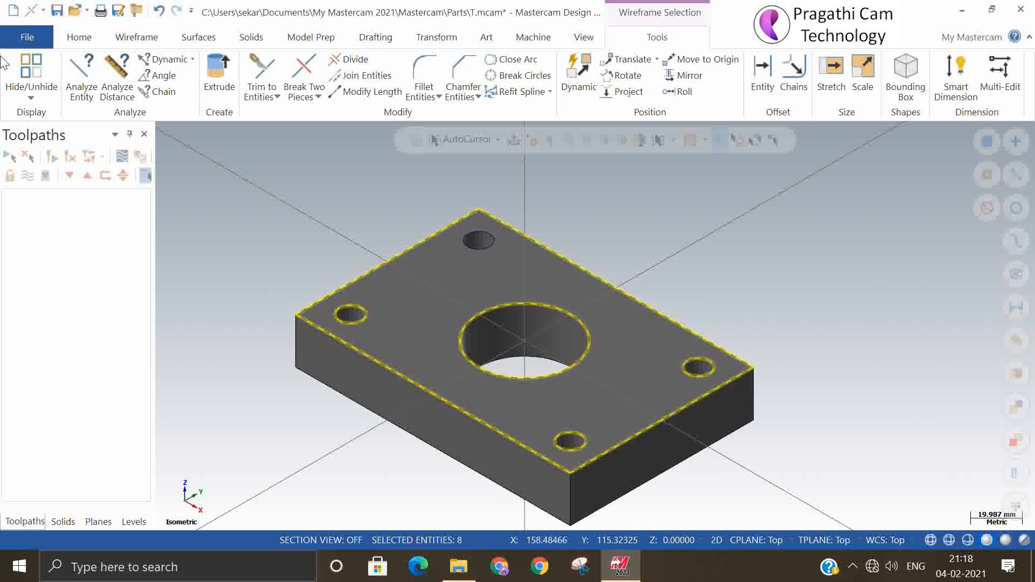
click(31, 36)
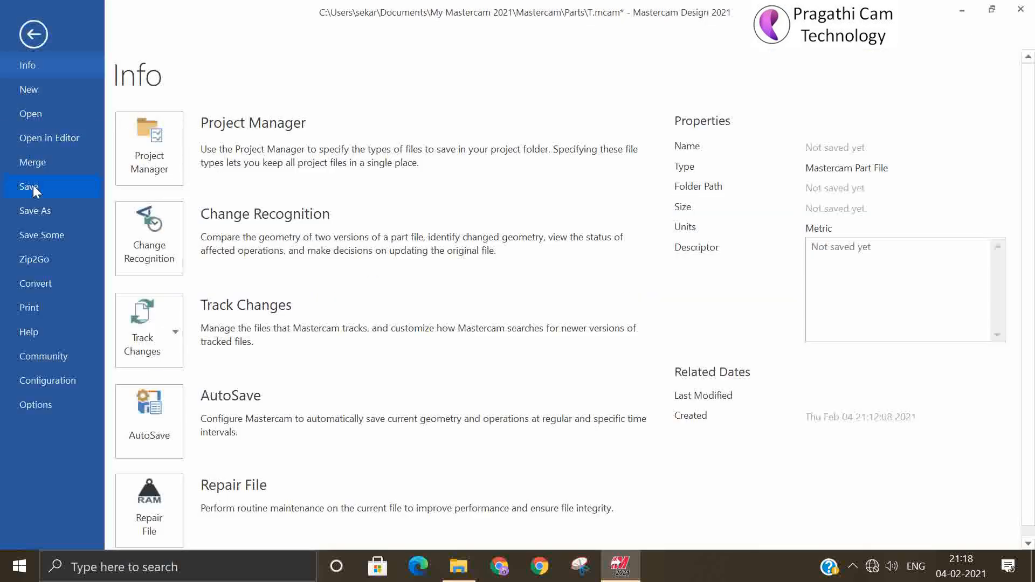
click(44, 235)
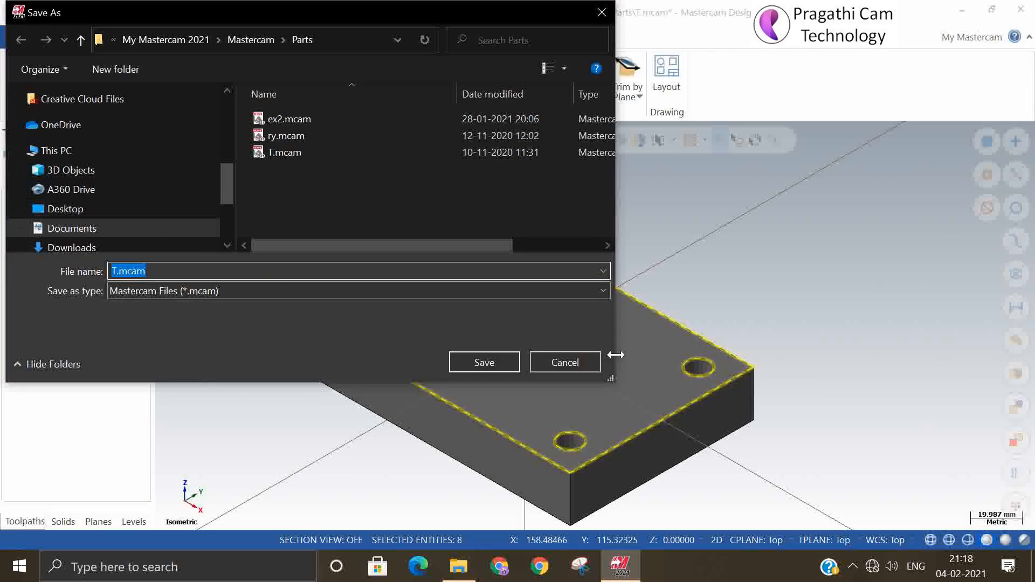
Set the save location to New folder on the Desktop
drag(300, 11, 1030, 104)
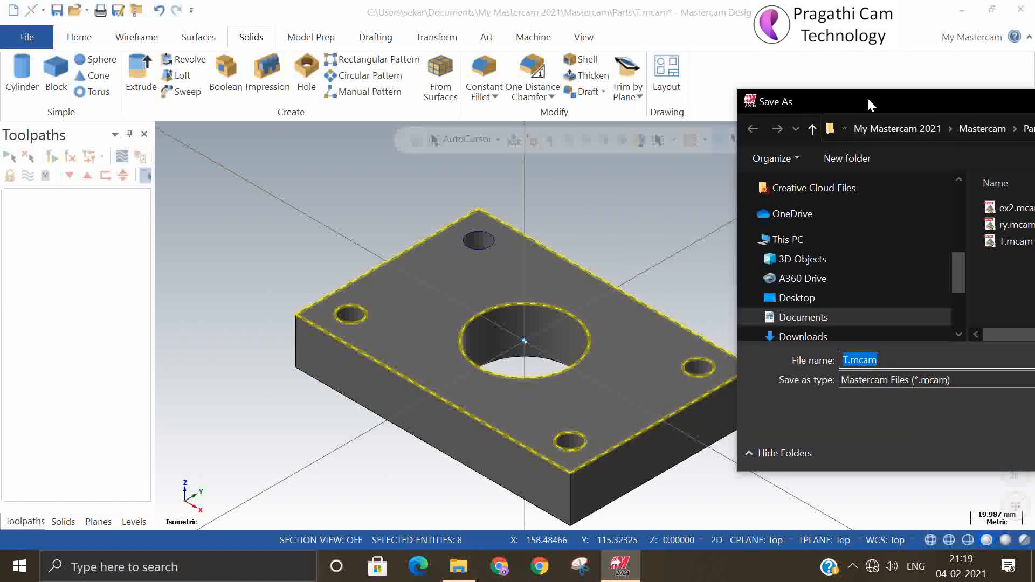
drag(868, 103, 404, 65)
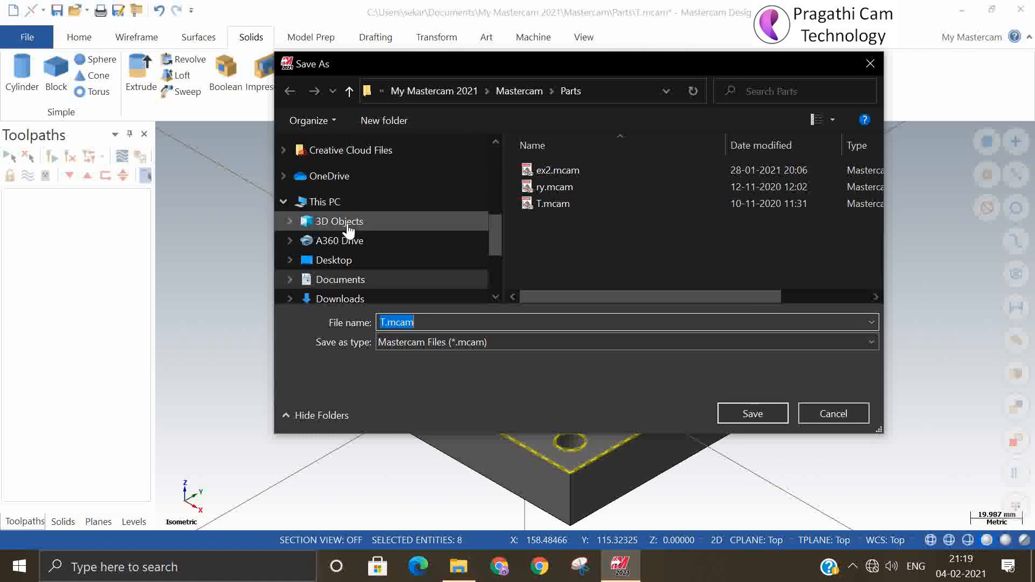
drag(494, 227, 488, 195)
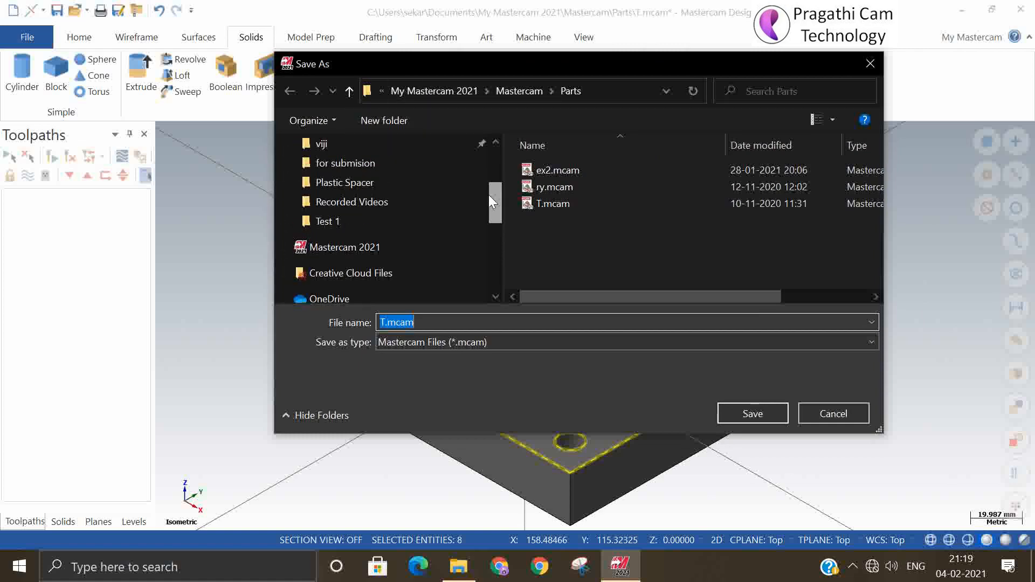
click(324, 224)
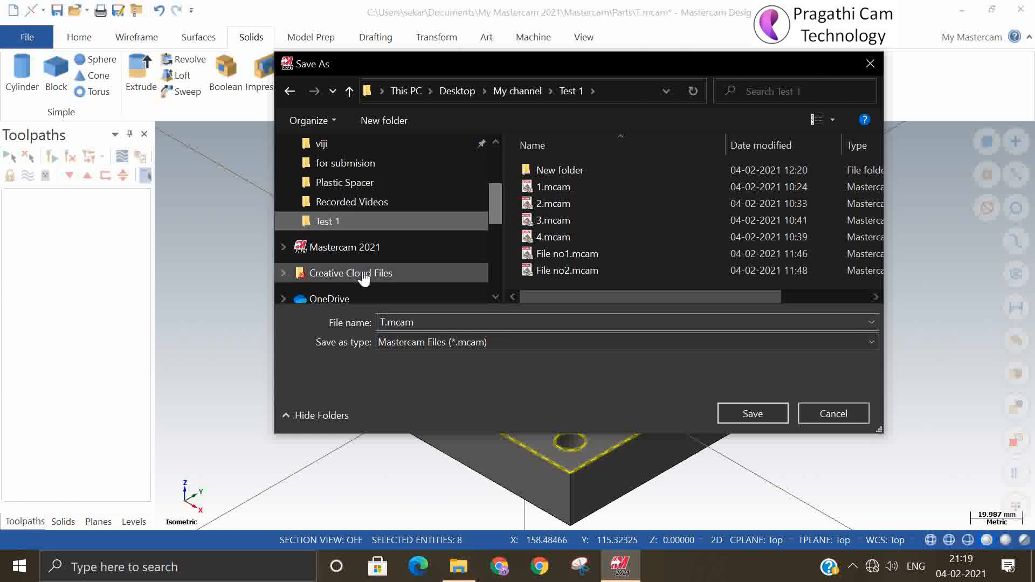
scroll(390, 264, down, 1)
scroll(351, 269, down, 1)
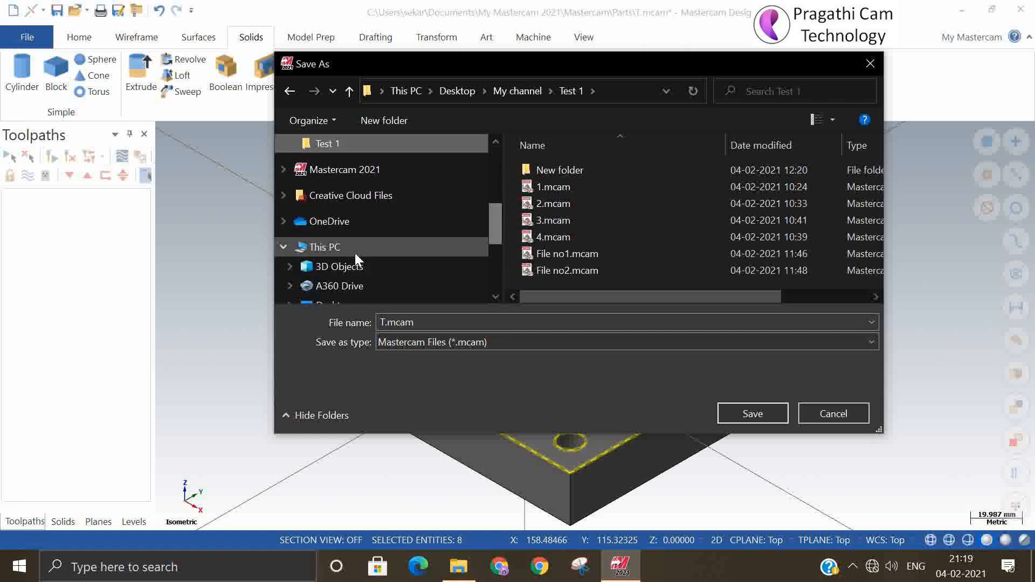
click(347, 248)
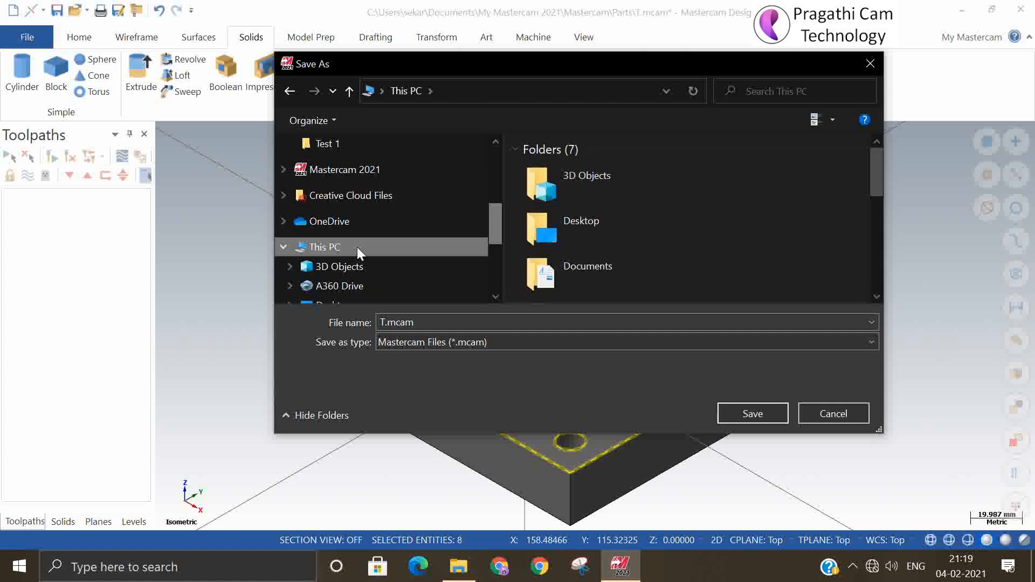
double_click(552, 232)
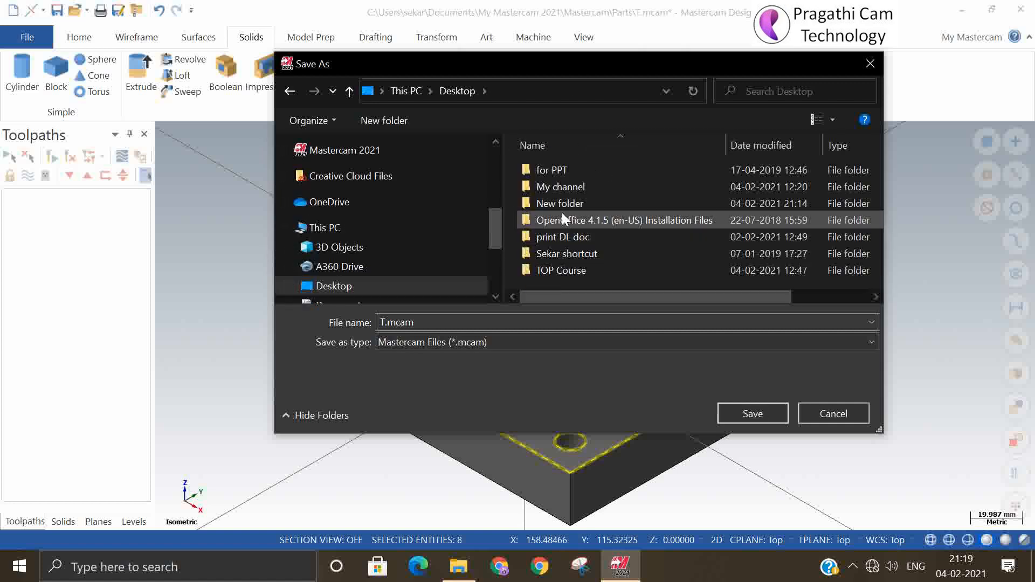
click(565, 204)
double_click(564, 203)
Name the file Die and save the selected entities as a Mastercam file
click(439, 322)
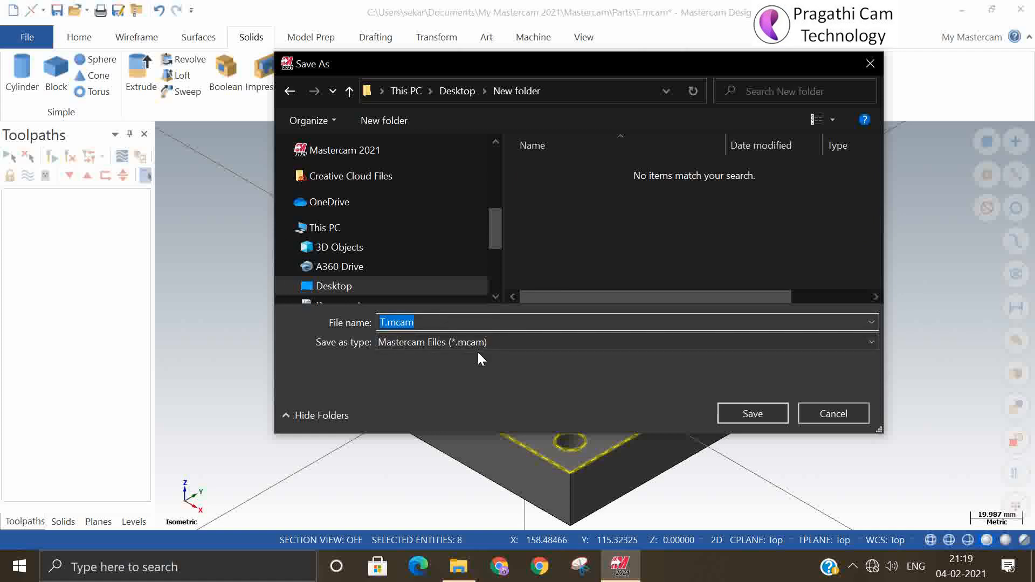
text(Die)
click(753, 413)
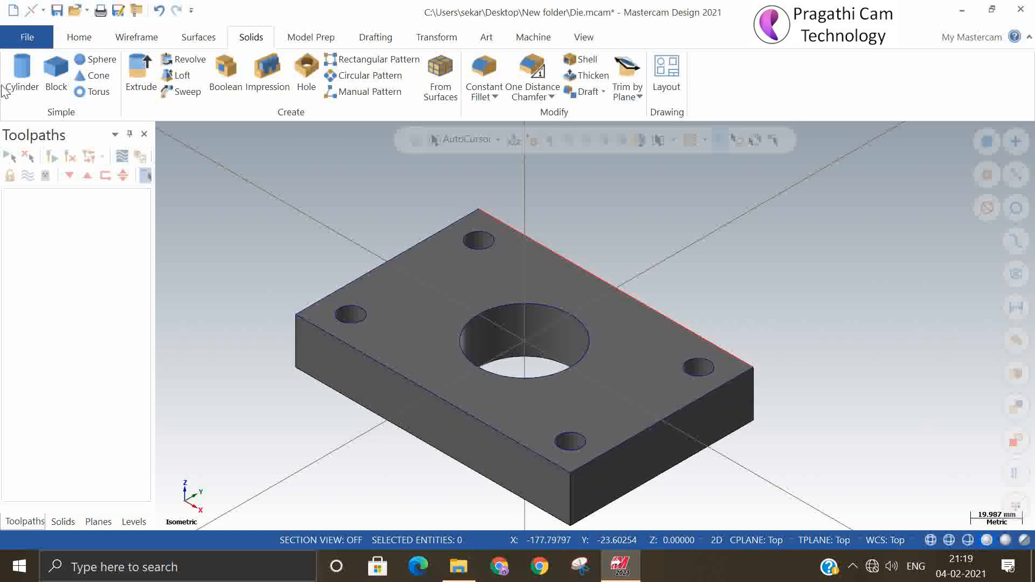
Save the complete part to the Die file
click(28, 36)
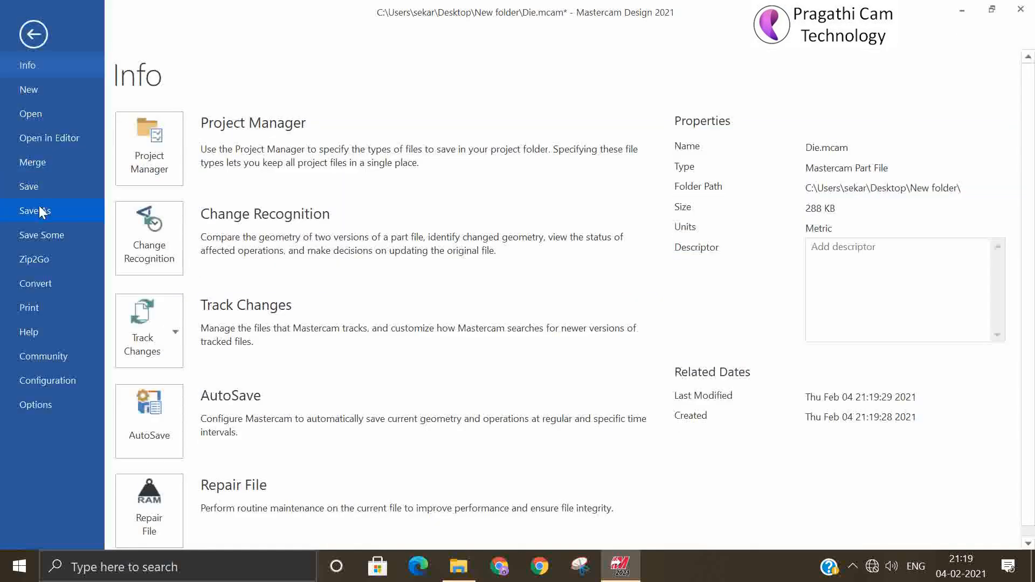
click(36, 186)
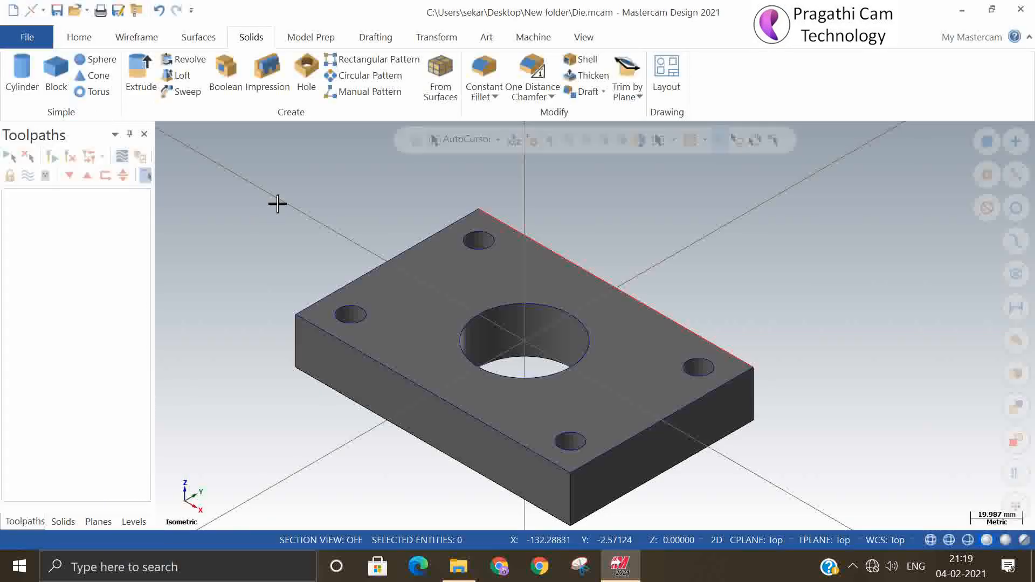
Save all wireframe entities with Save Some as a Mastercam file named Punch in New folder
click(33, 37)
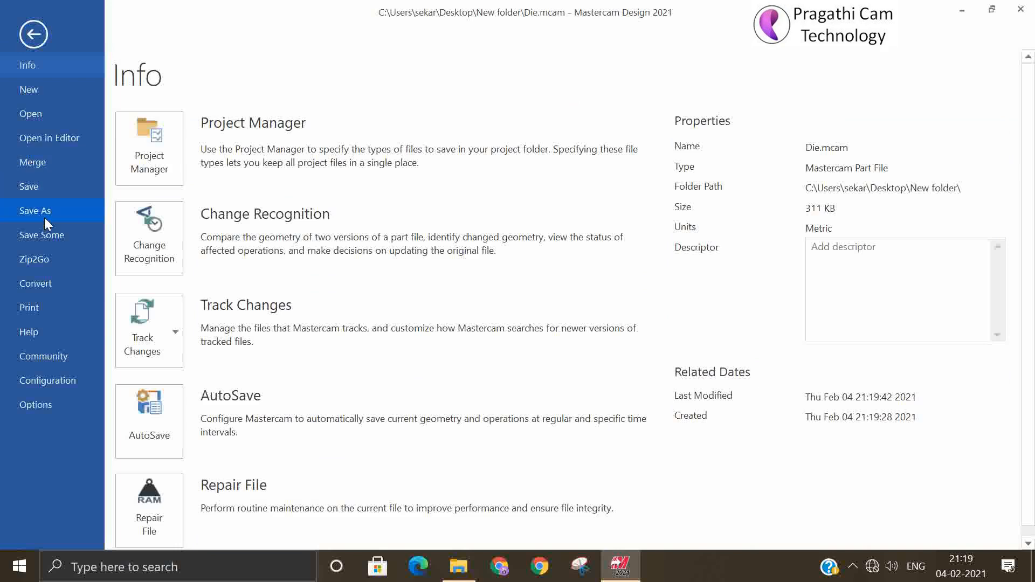
click(47, 237)
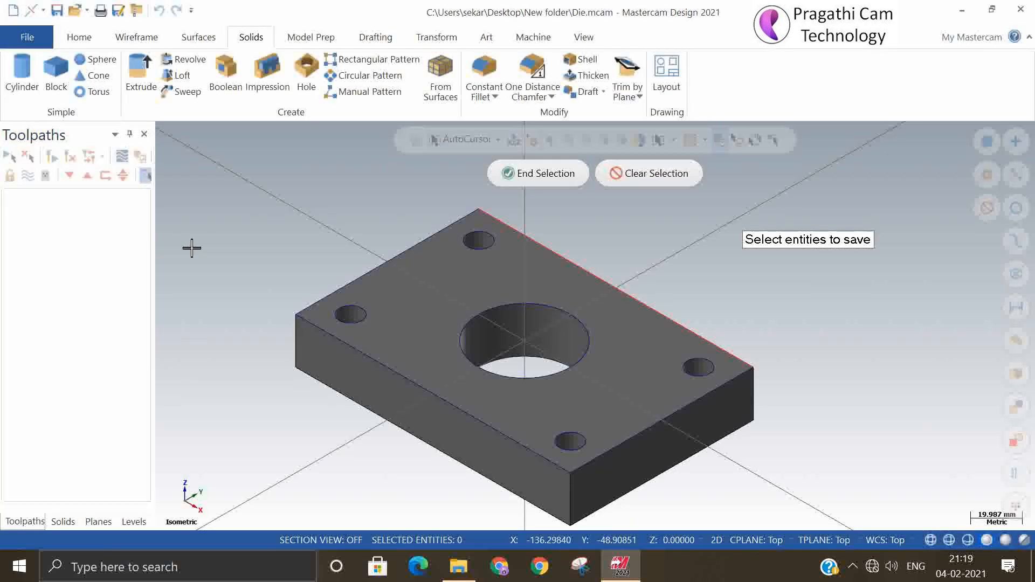
click(1012, 274)
click(527, 178)
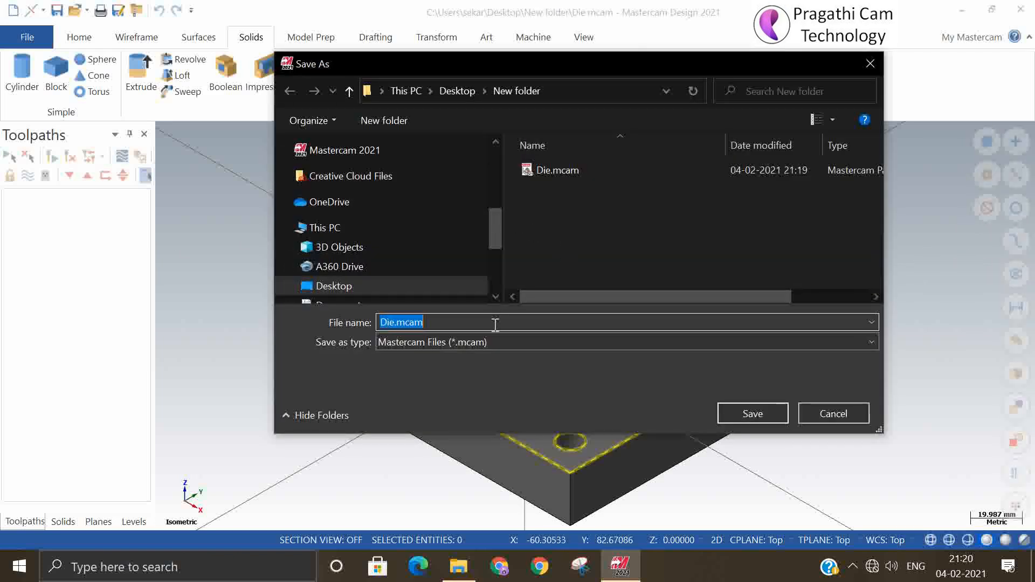
text(Punch)
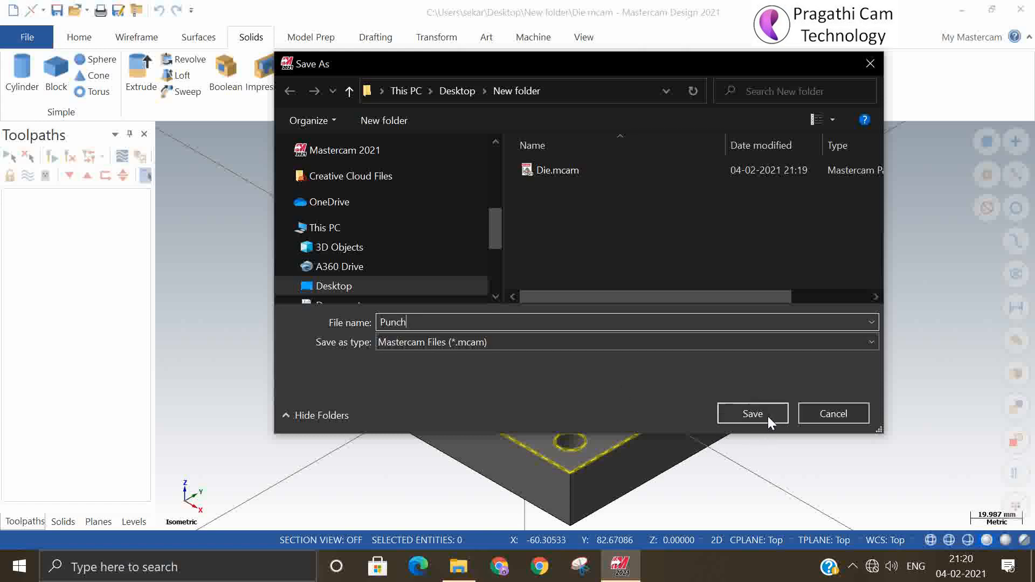
click(768, 417)
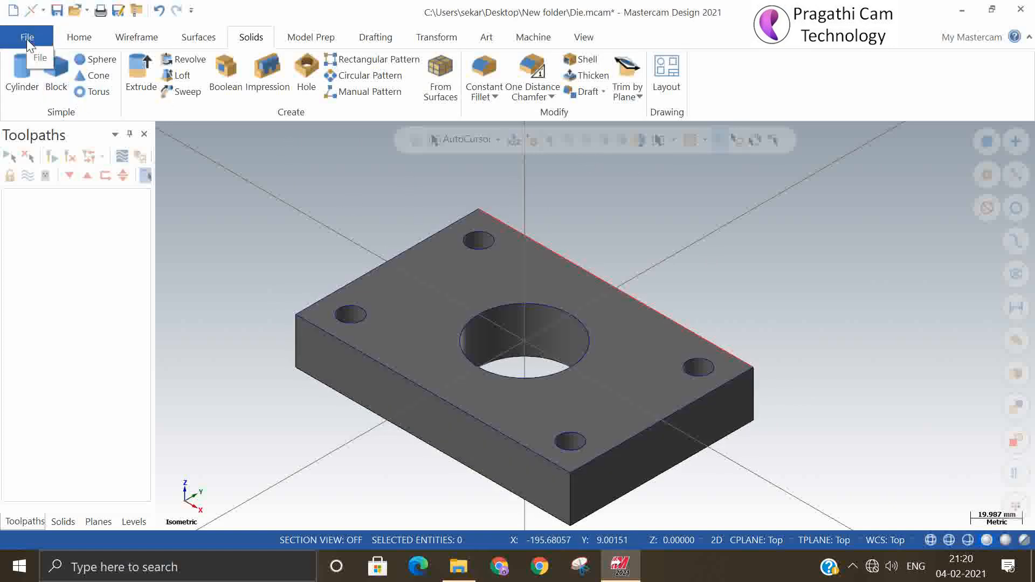
Open the recent file Punch.mcam without saving changes to Die.mcam
click(27, 37)
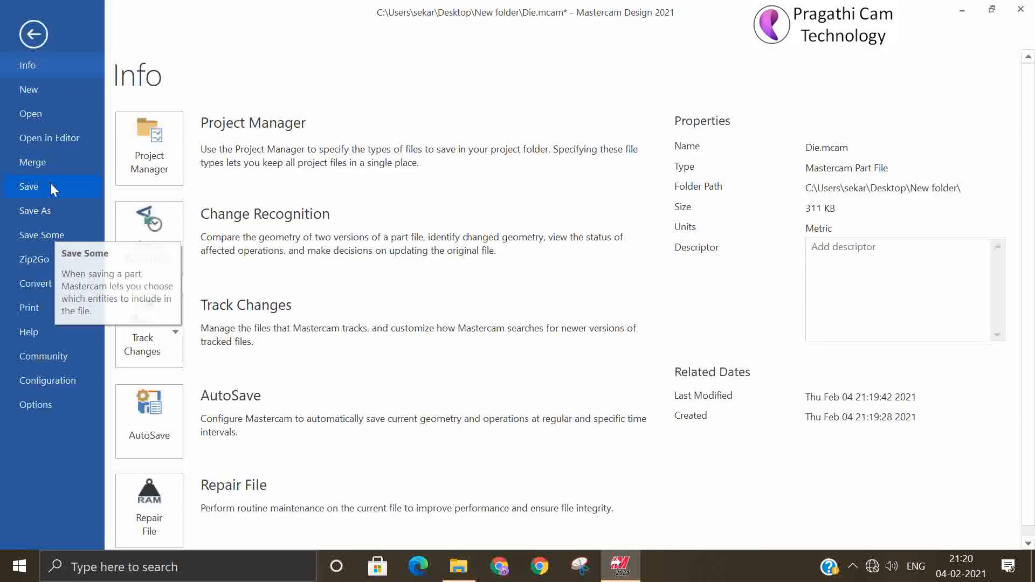
click(43, 115)
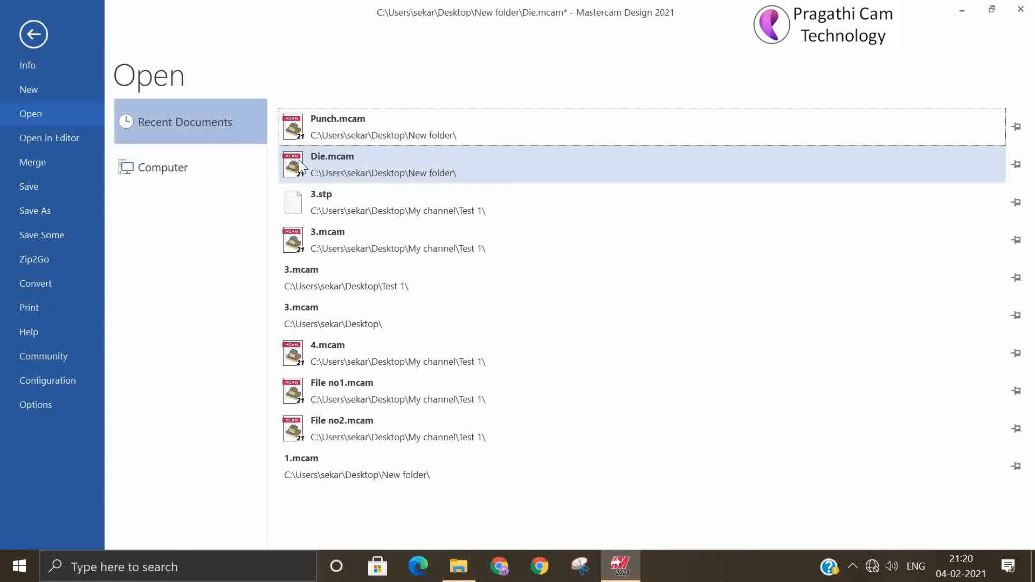
click(351, 139)
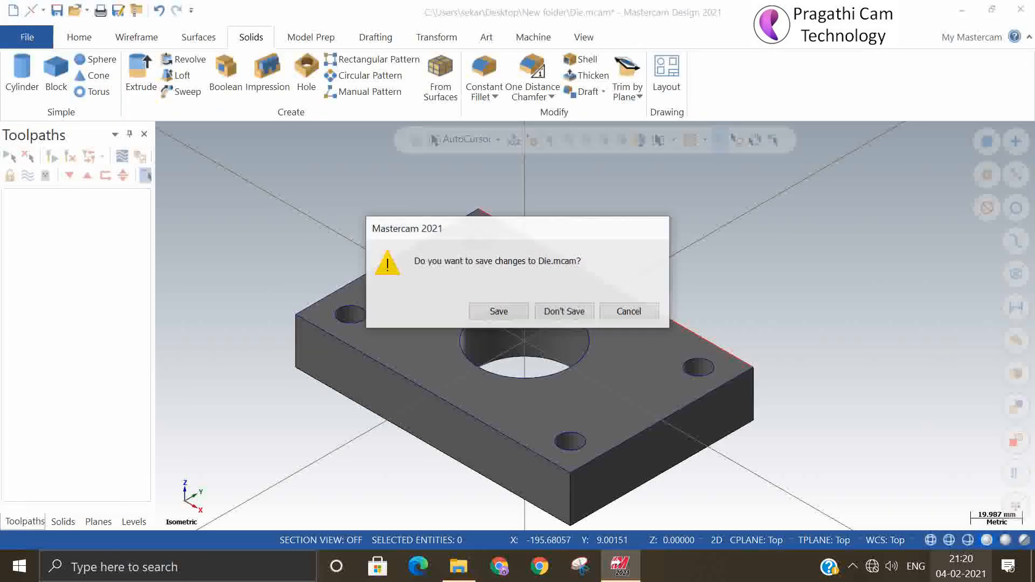
click(559, 316)
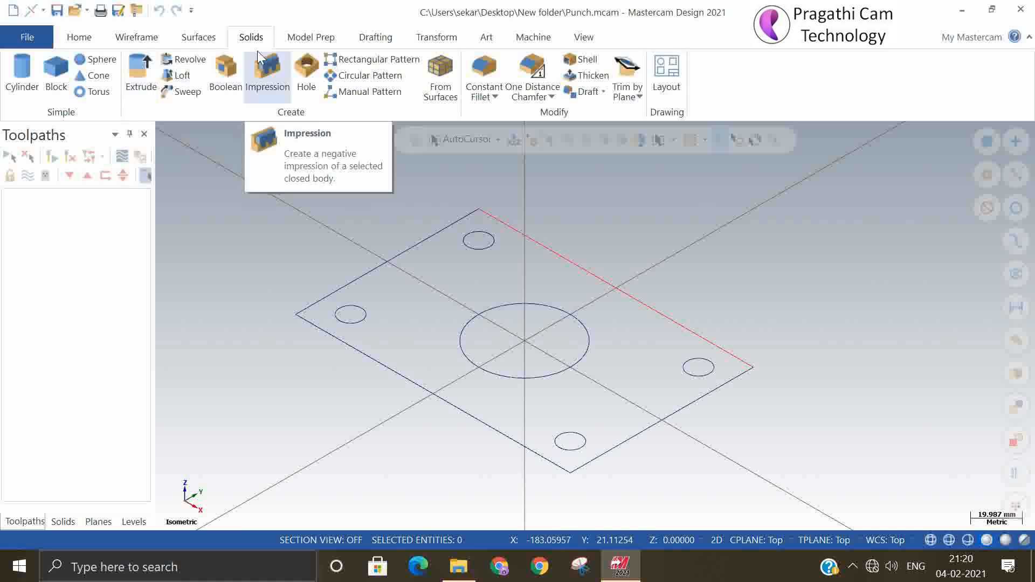
Extrude the rectangle with the four corner circles as a new 25 mm thick body, leaving out the central circle
click(139, 64)
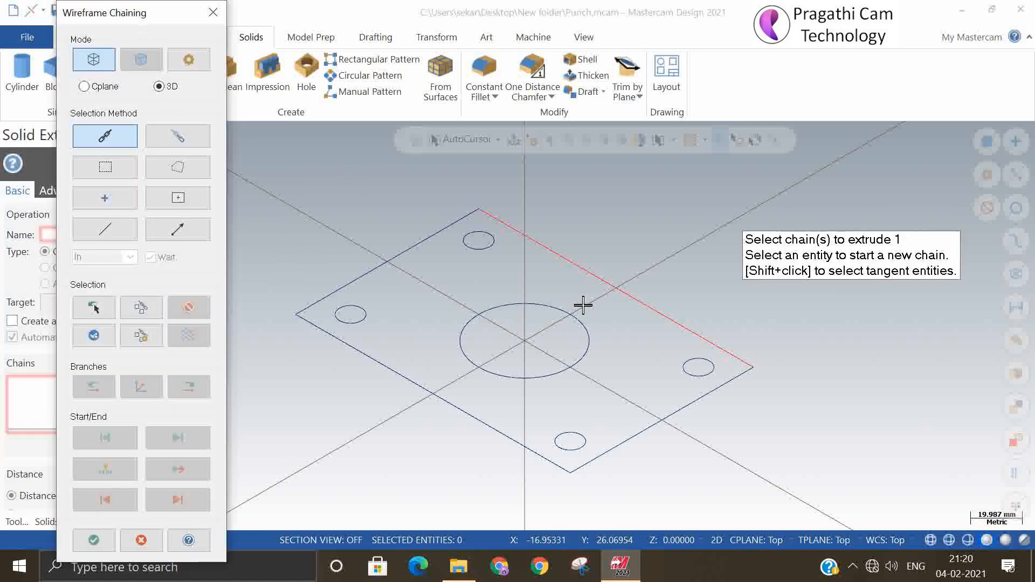
scroll(582, 303, down, 1)
click(404, 293)
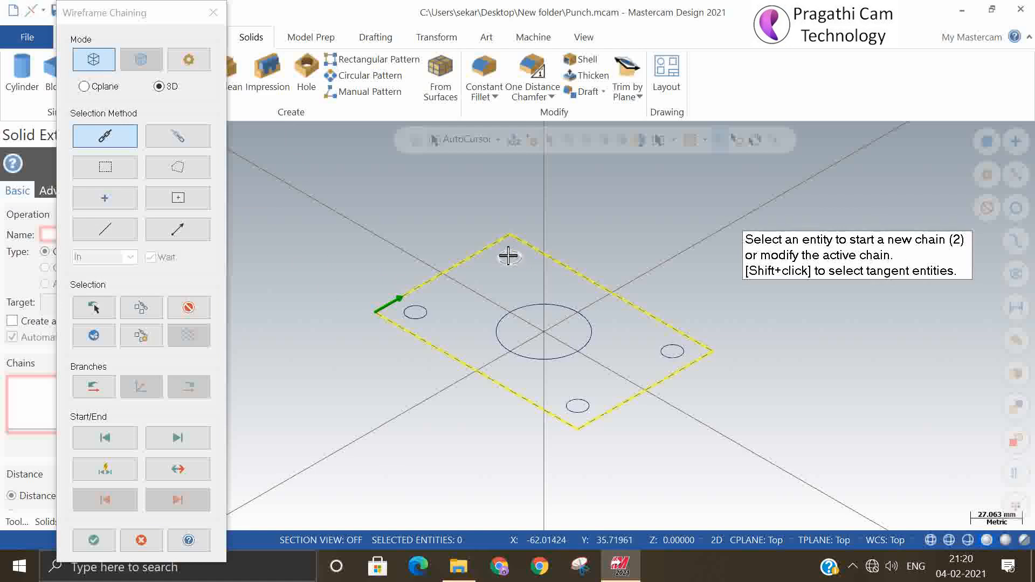
click(508, 256)
click(427, 310)
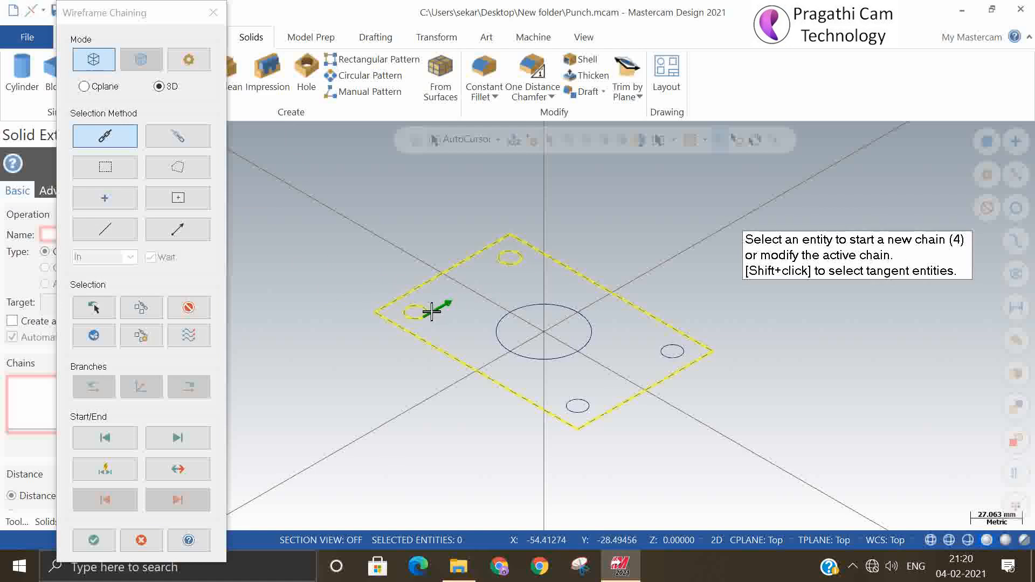
click(564, 401)
click(670, 357)
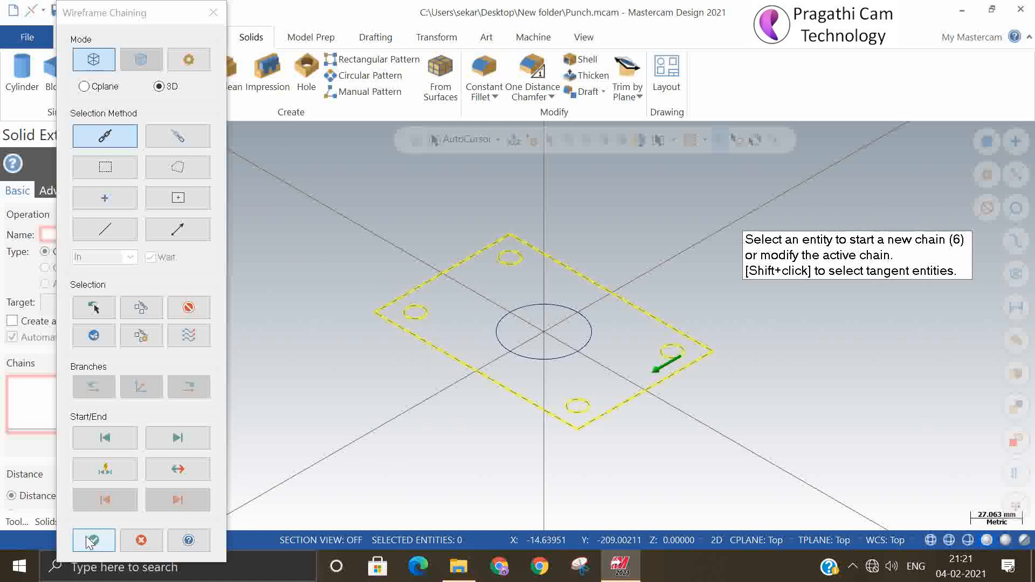
click(108, 539)
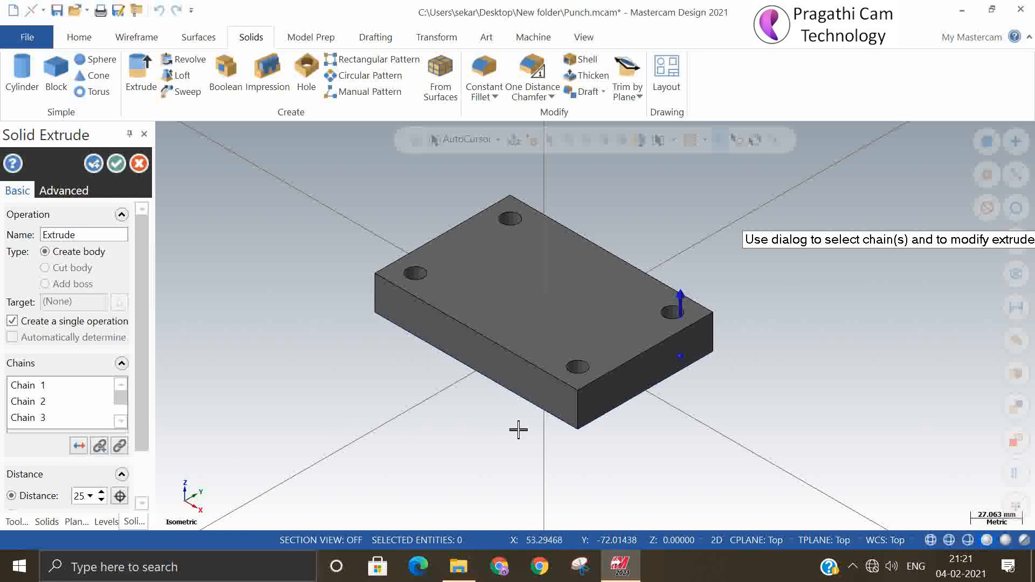
middle_drag(515, 393, 469, 237)
click(116, 163)
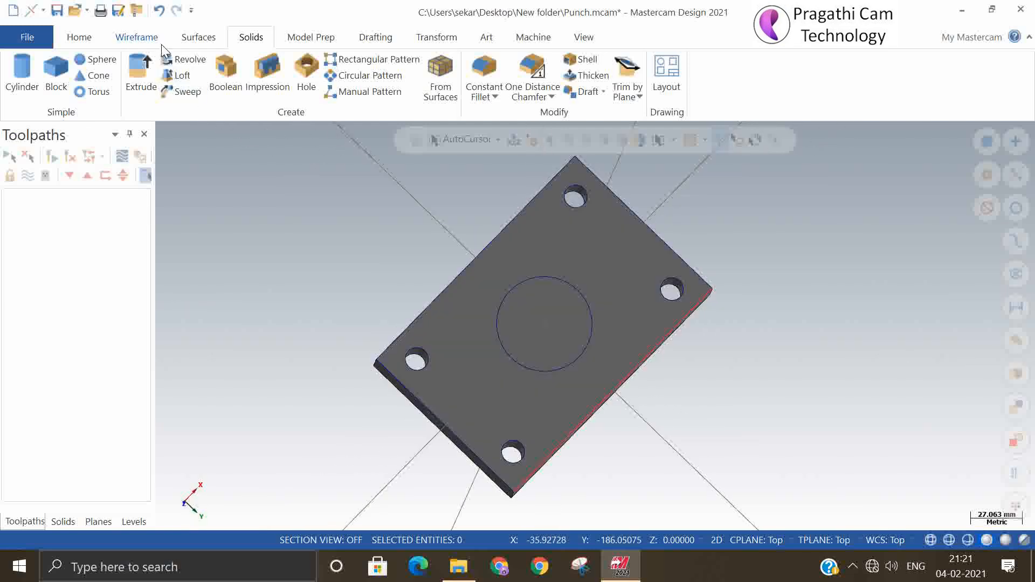
Extrude the central circle 25 mm outward from the plate's underside as an added boss
click(140, 75)
click(589, 303)
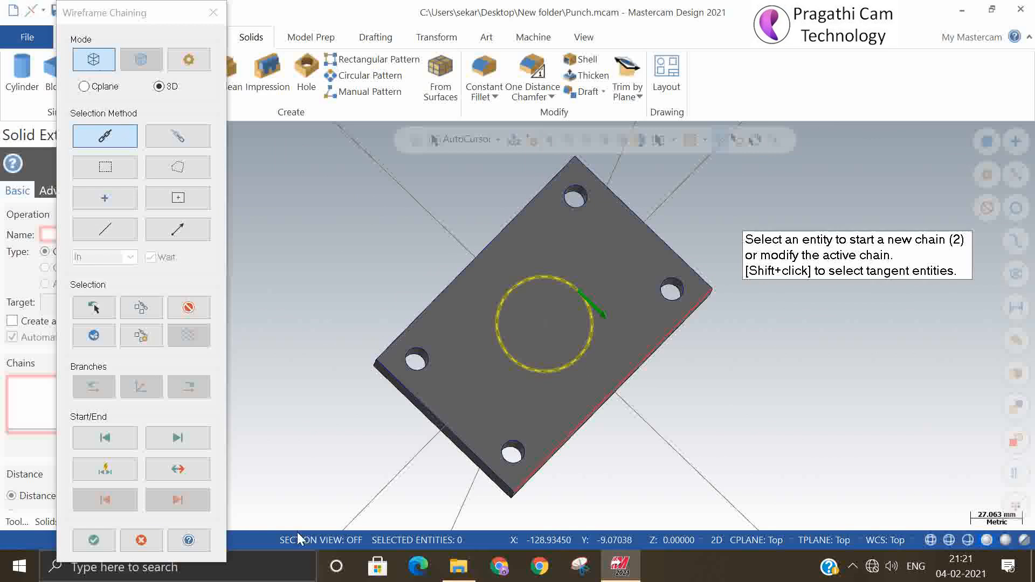
click(91, 543)
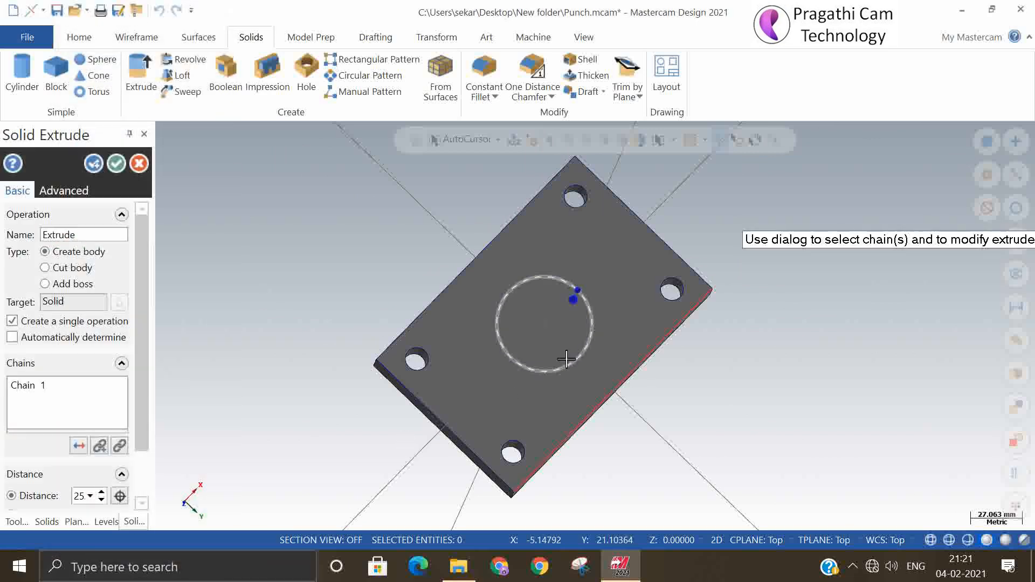
middle_drag(802, 495, 567, 438)
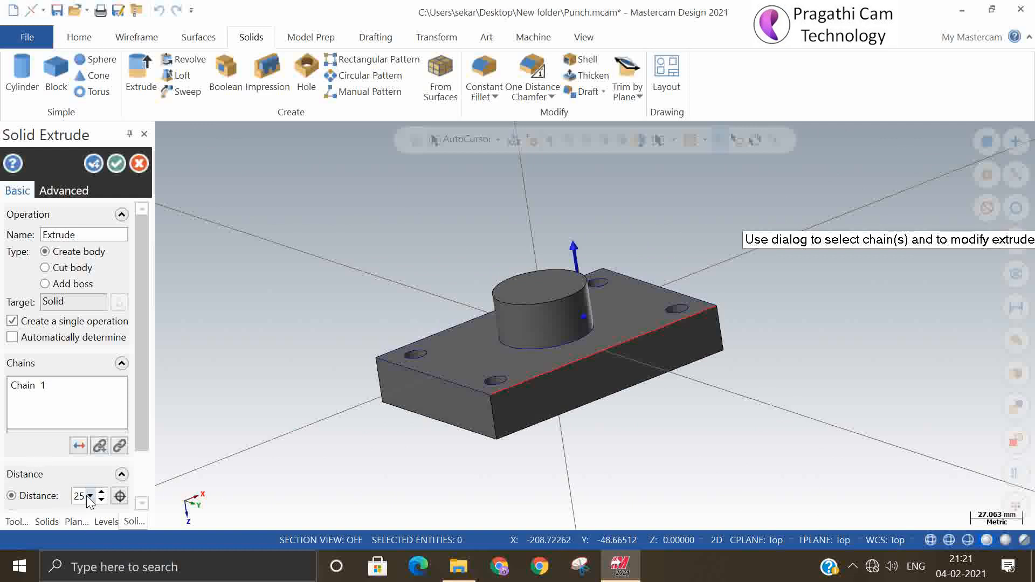
click(64, 283)
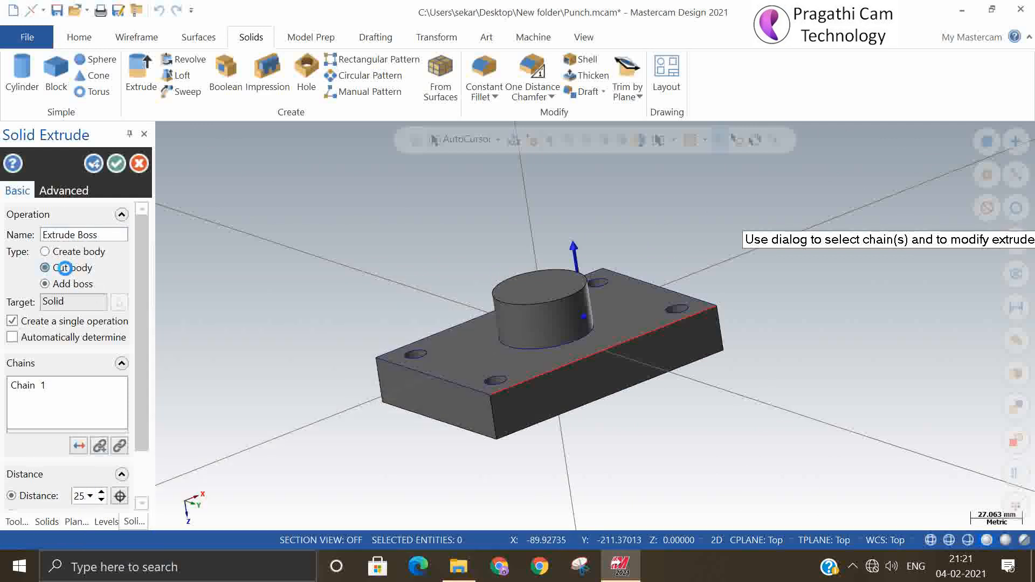
click(68, 268)
click(69, 284)
click(116, 163)
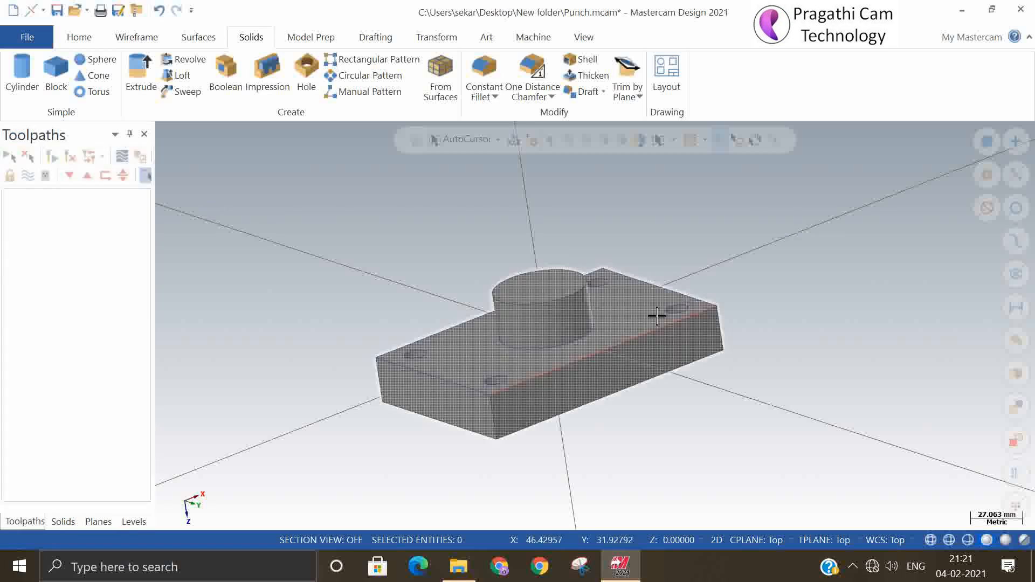
In isometric view, set up a translation of the solid from its front corner to a free point about 208 mm in X and 367 mm in Y
middle_drag(593, 377, 587, 230)
right_click(681, 219)
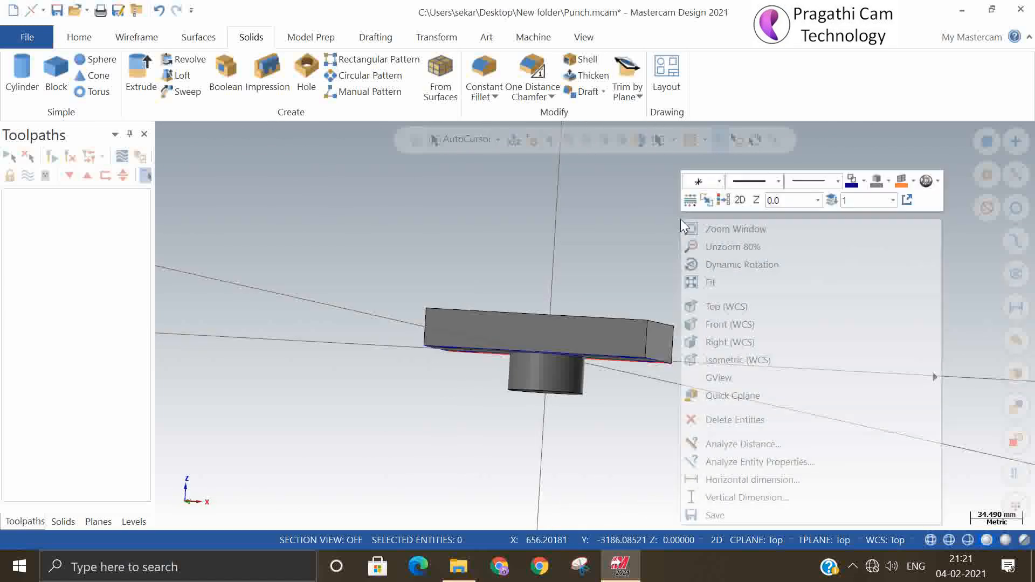
click(736, 359)
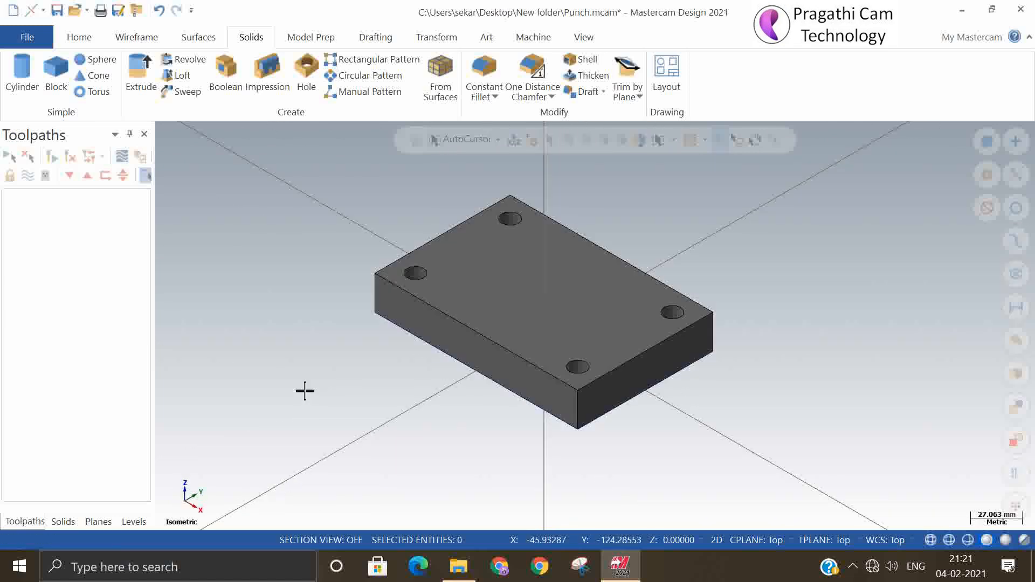
click(529, 293)
scroll(351, 356, down, 4)
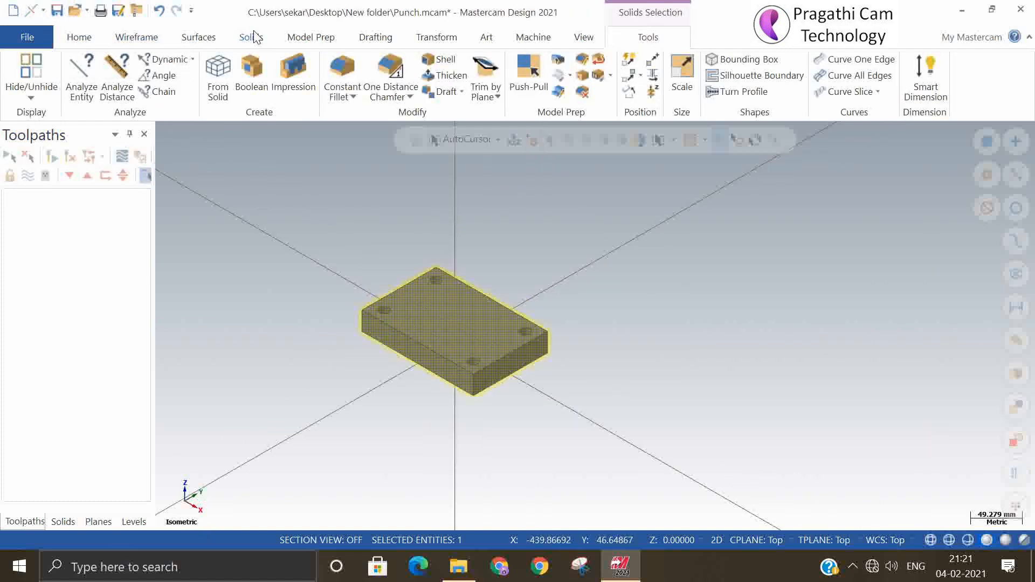
click(436, 37)
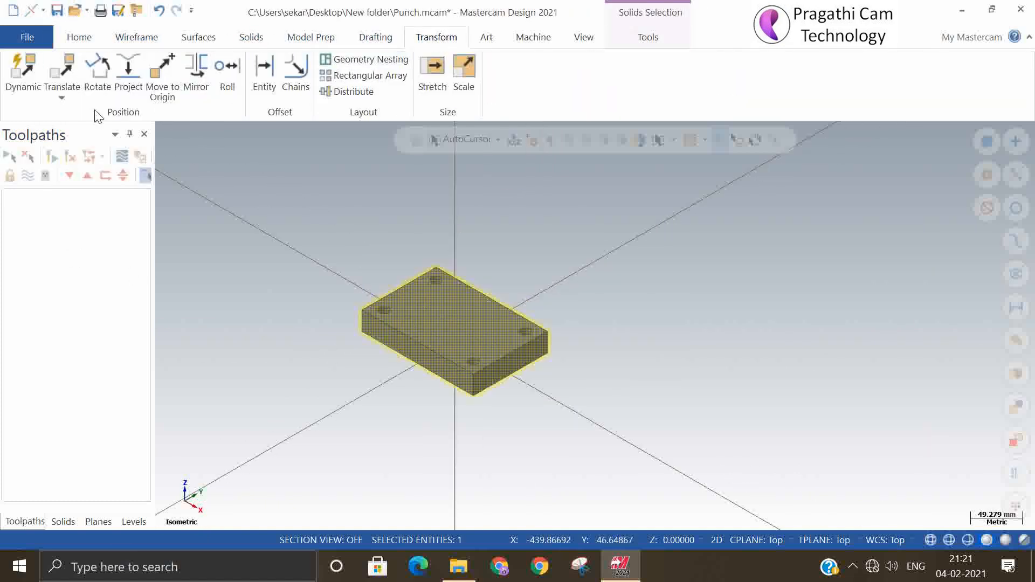
click(61, 97)
click(81, 114)
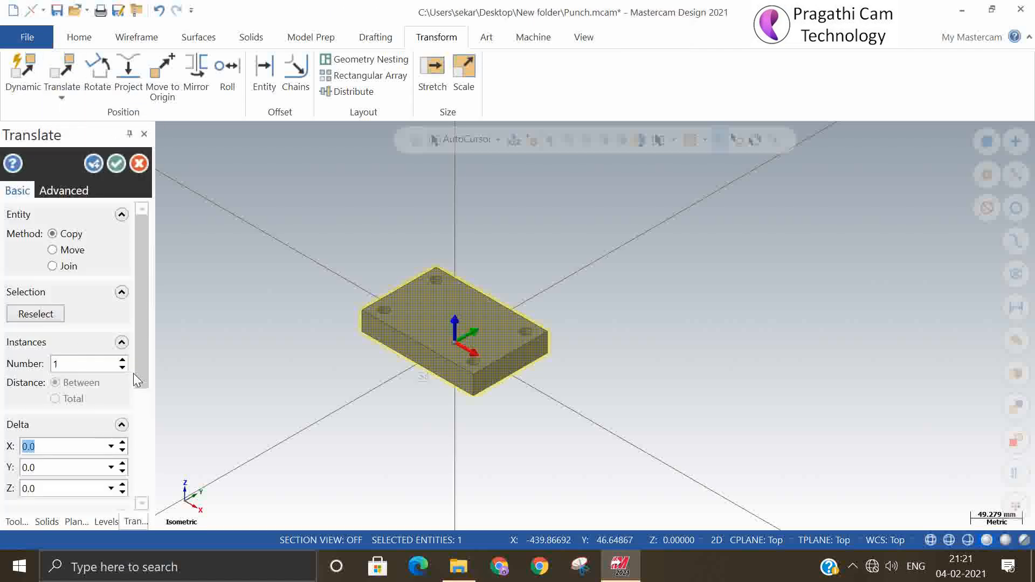
scroll(130, 377, down, 3)
click(28, 402)
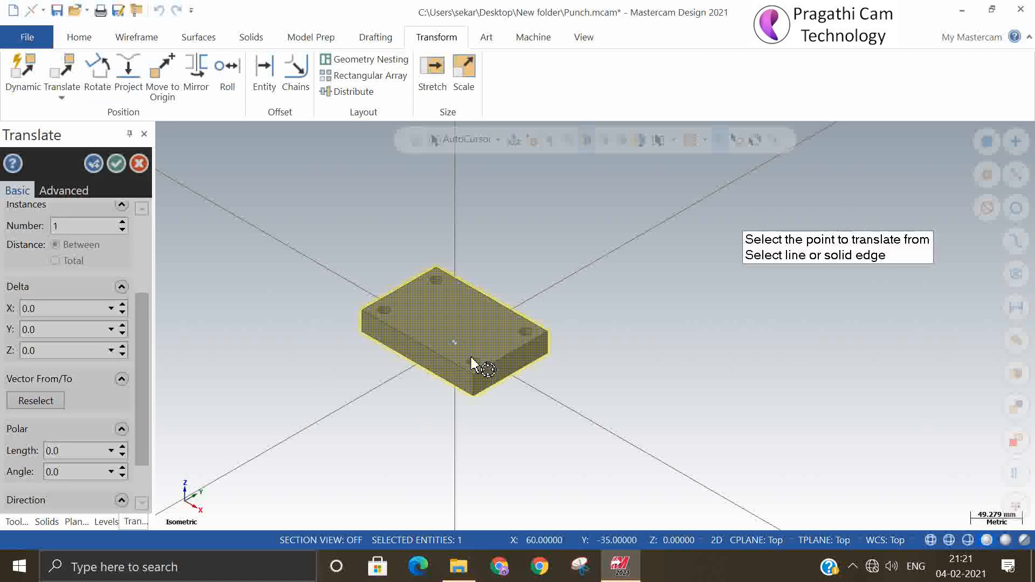
click(481, 375)
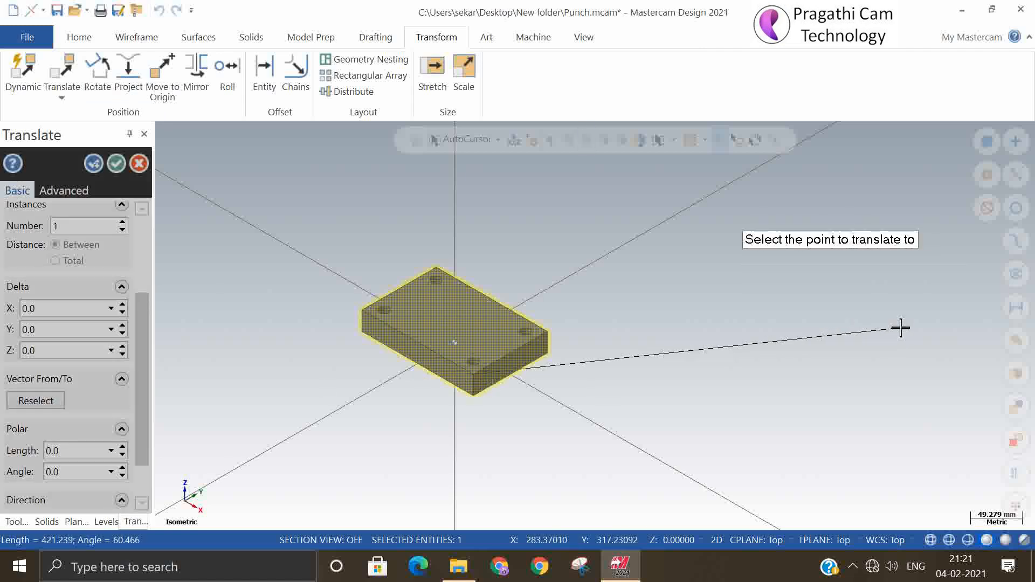
click(901, 306)
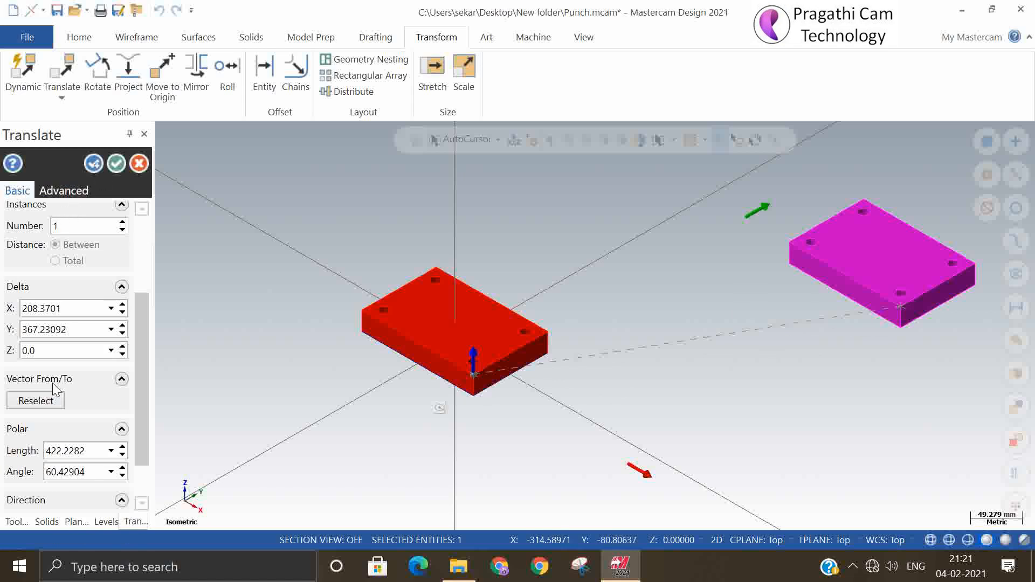
Set the translation method to Move and apply it to the solid
scroll(135, 372, down, 1)
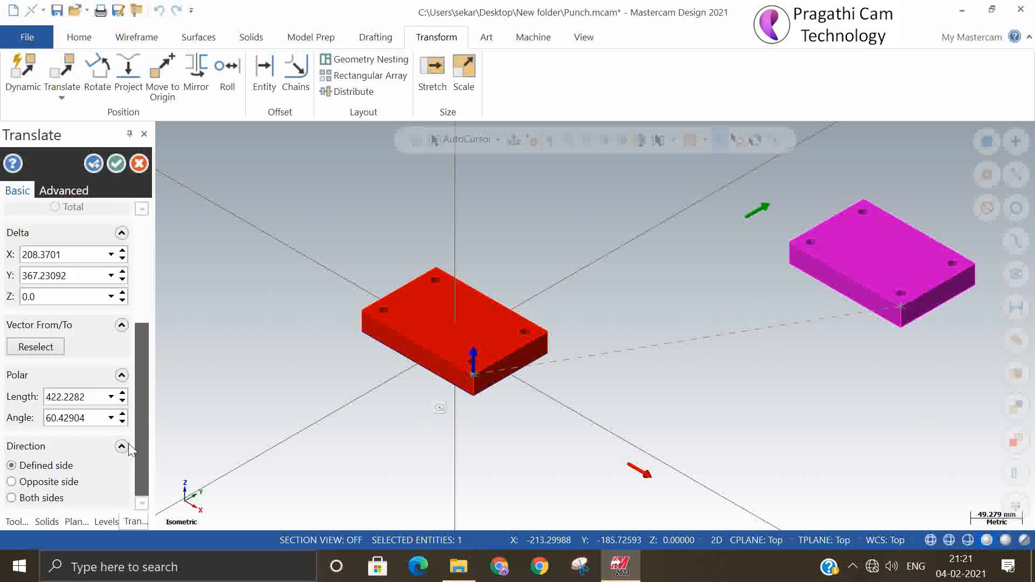
drag(148, 373, 150, 243)
click(67, 251)
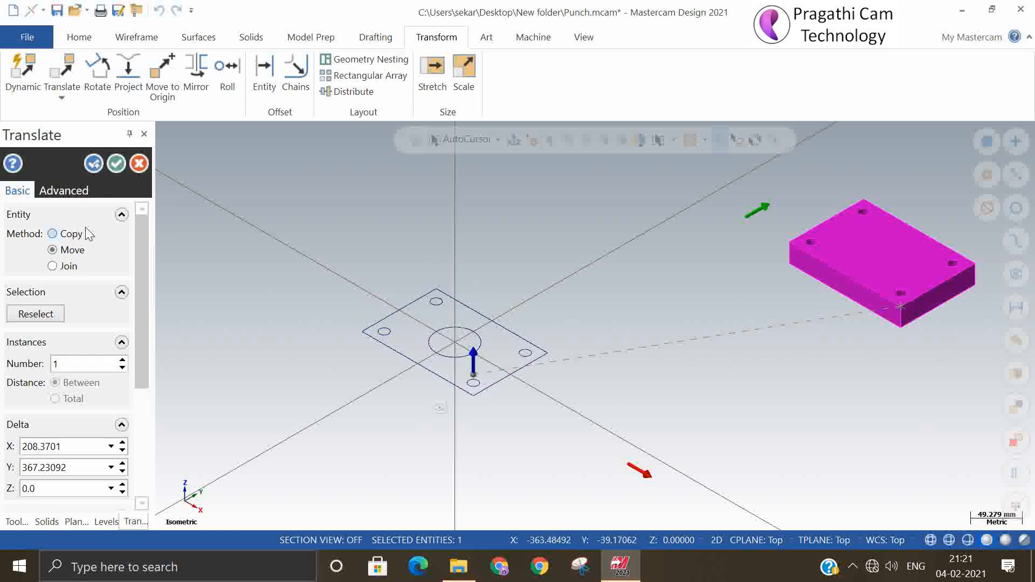
click(112, 167)
Delete the rectangle and all five circles of the wireframe around the origin
mouse_move(313, 243)
mouse_down()
mouse_move(684, 494)
mouse_move(658, 473)
mouse_up()
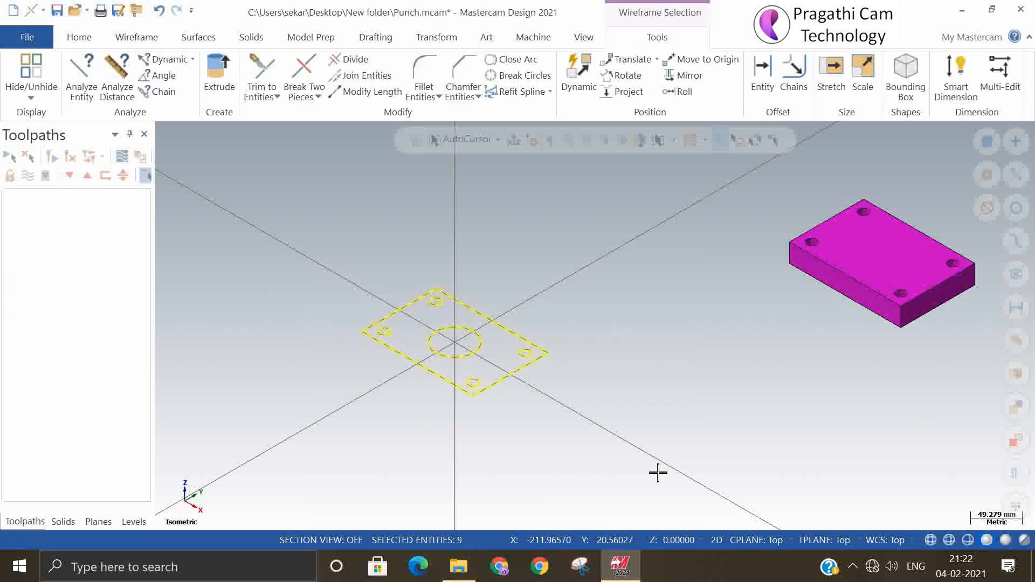
key(Delete)
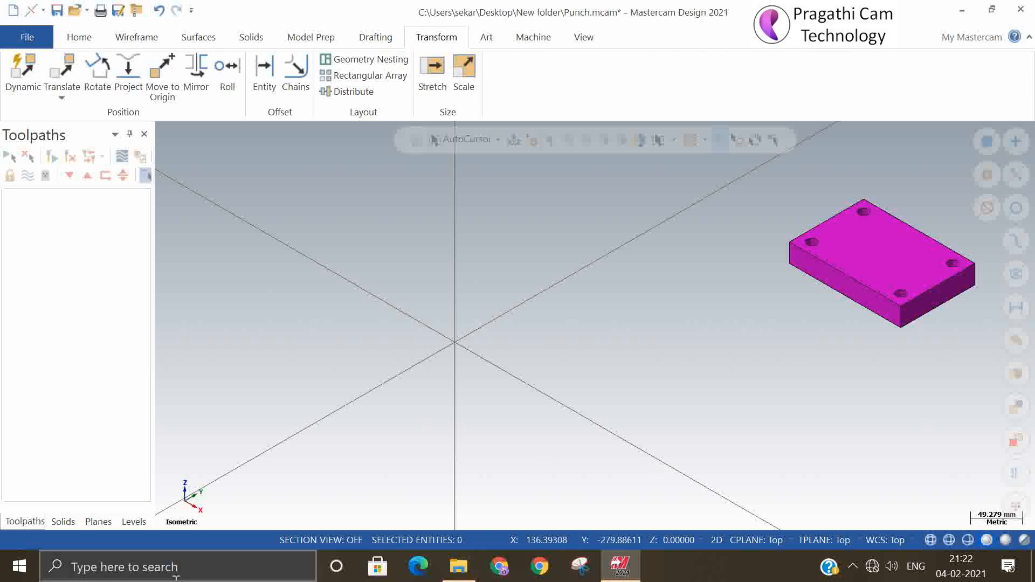
Examine the moved solid's history tree, including its Body entry, and collapse the tree again
click(63, 522)
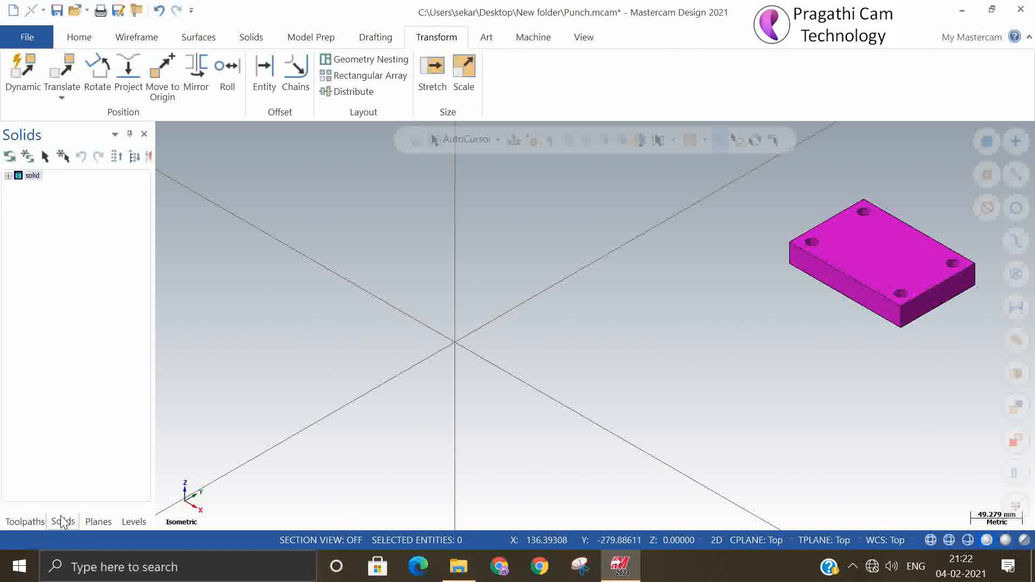
click(8, 176)
click(38, 186)
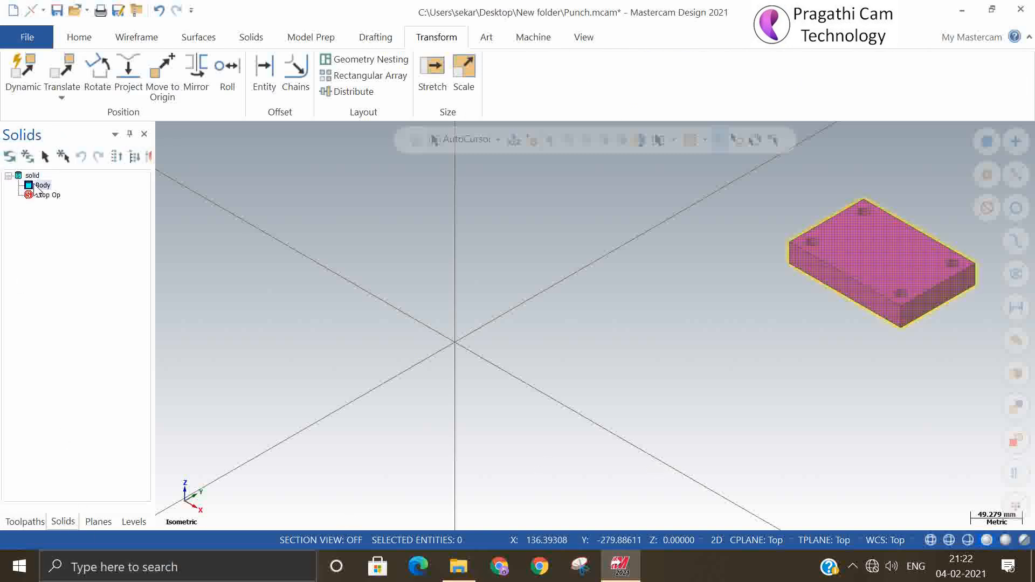
click(8, 176)
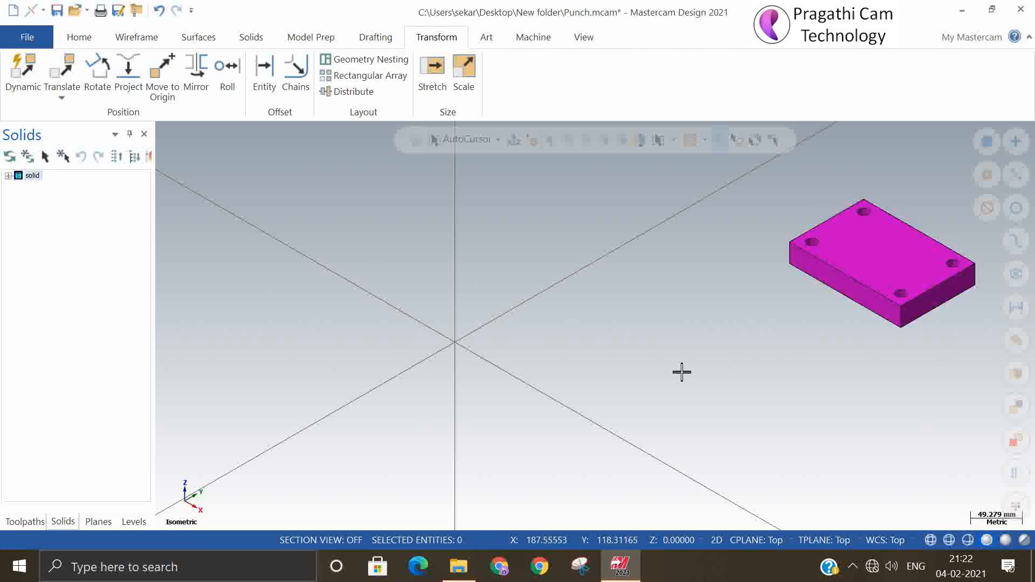
Analyze the diameter of the hole nearest the plate's left corner with dynamic analysis
scroll(887, 254, up, 2)
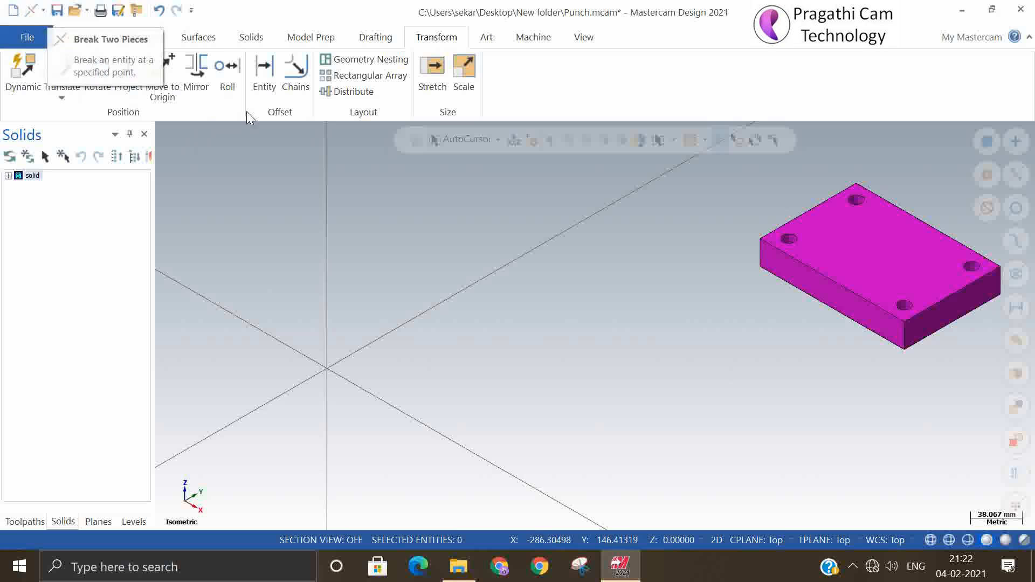
scroll(842, 240, up, 3)
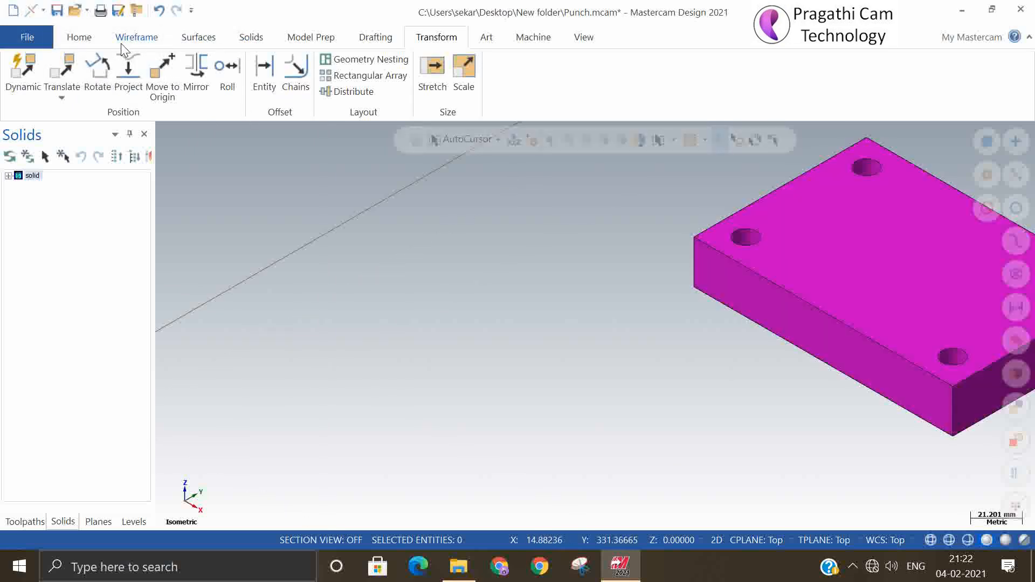
click(83, 42)
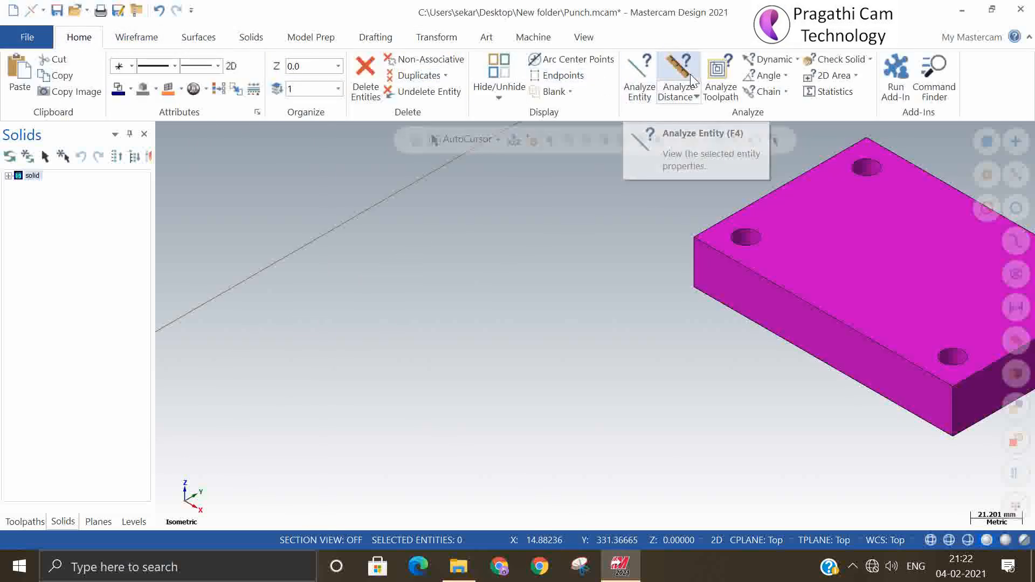
click(756, 63)
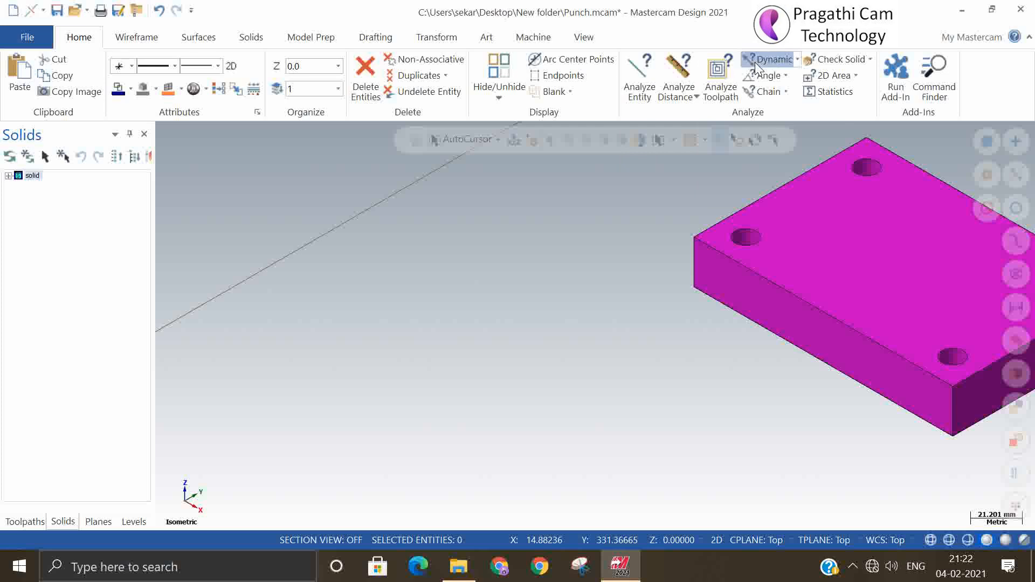
click(742, 241)
click(742, 241)
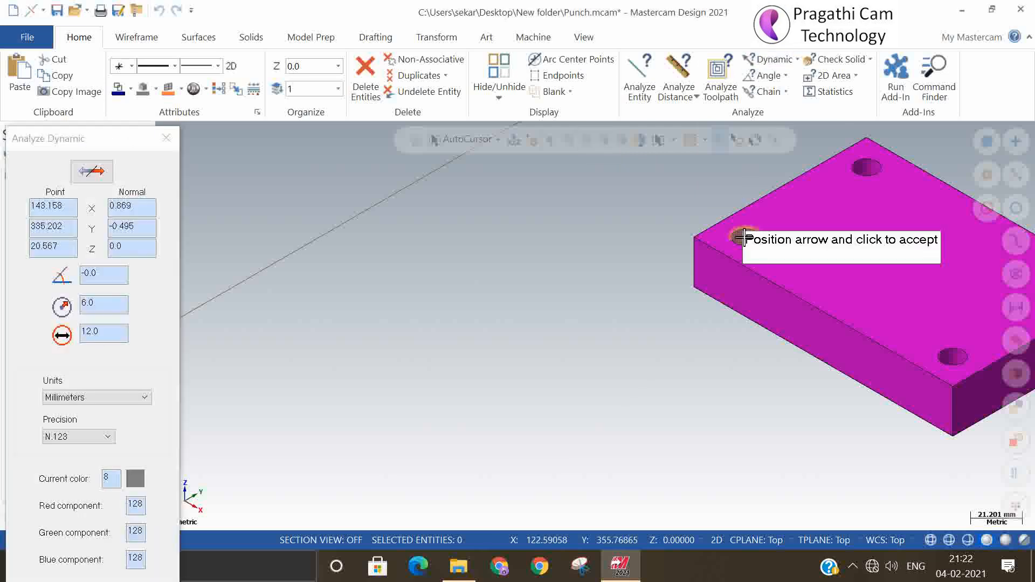
scroll(746, 231, up, 2)
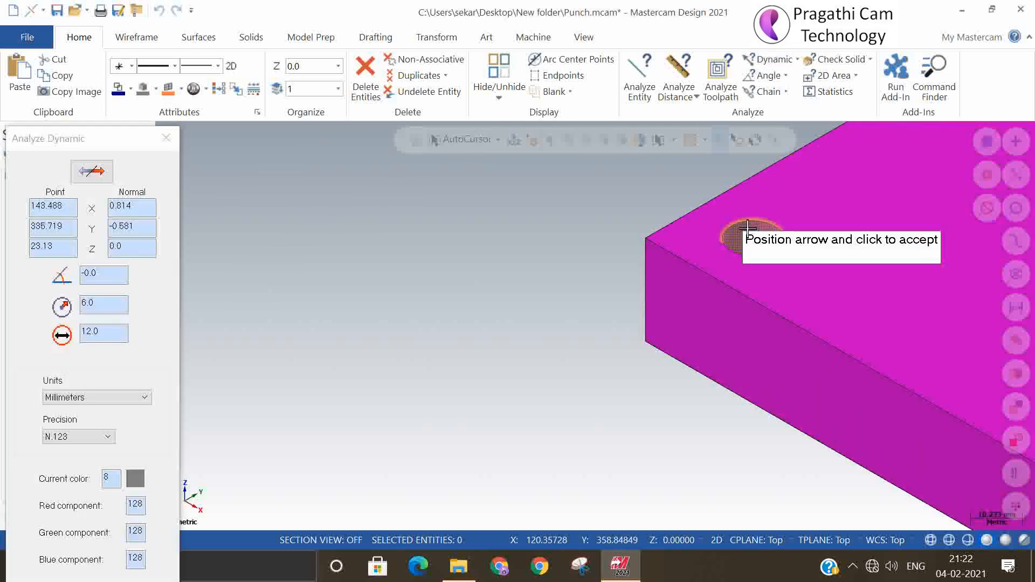
drag(780, 244, 527, 158)
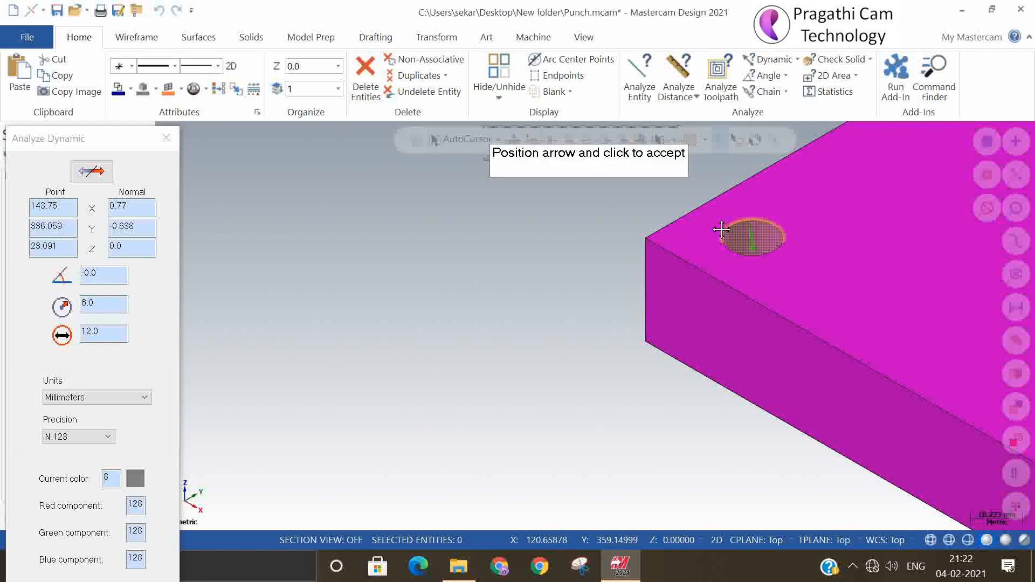
click(748, 235)
scroll(431, 240, down, 3)
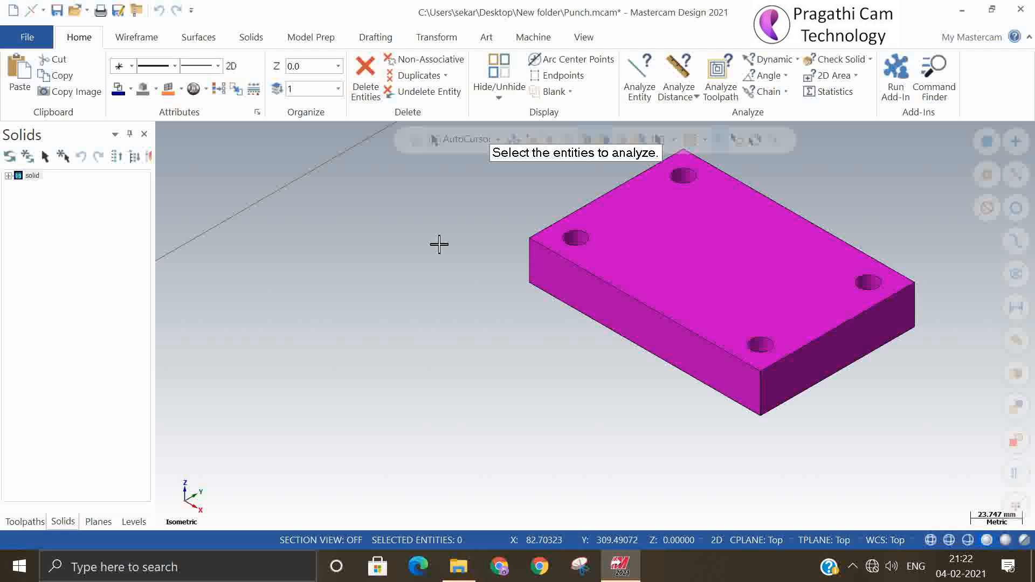
Save the Punch file and start a new part file
click(56, 11)
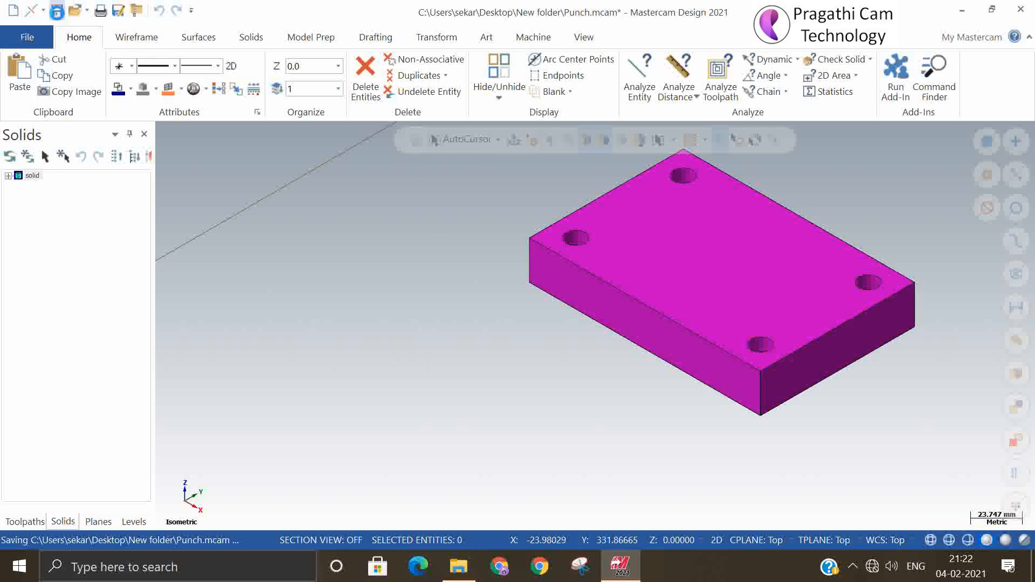
click(30, 38)
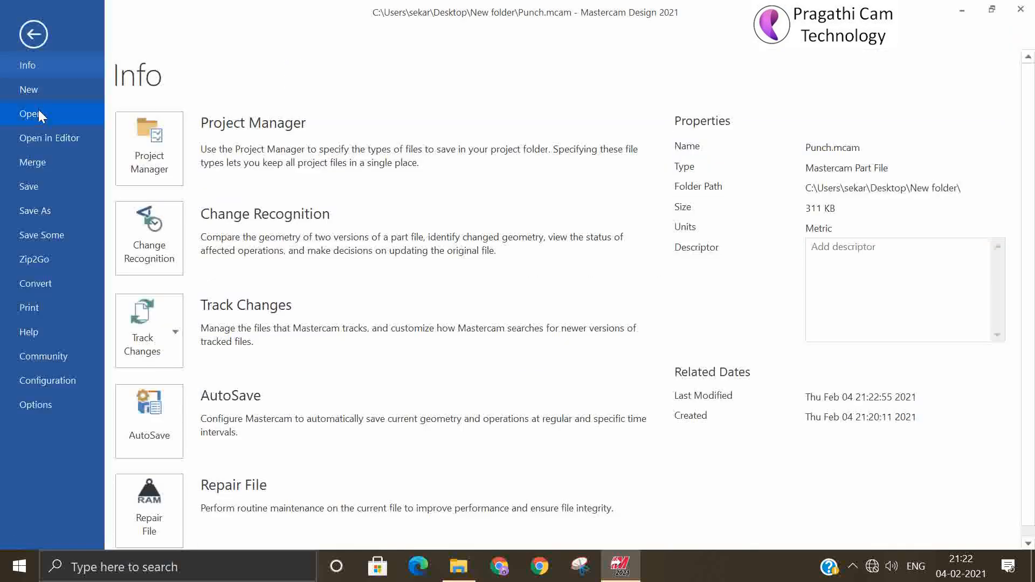
click(35, 92)
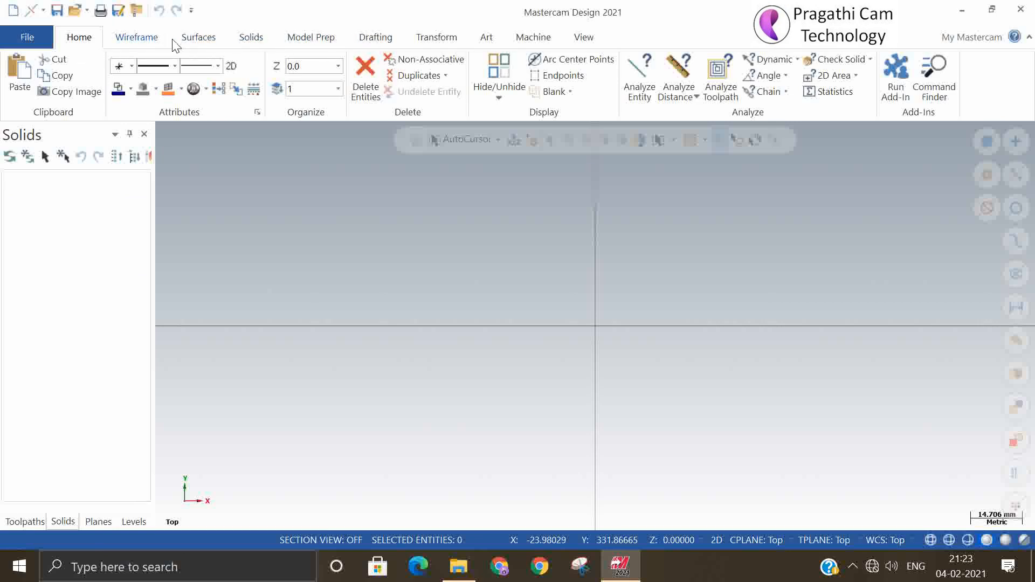
Draw a 12 mm diameter circle centred on the origin
click(197, 41)
click(141, 38)
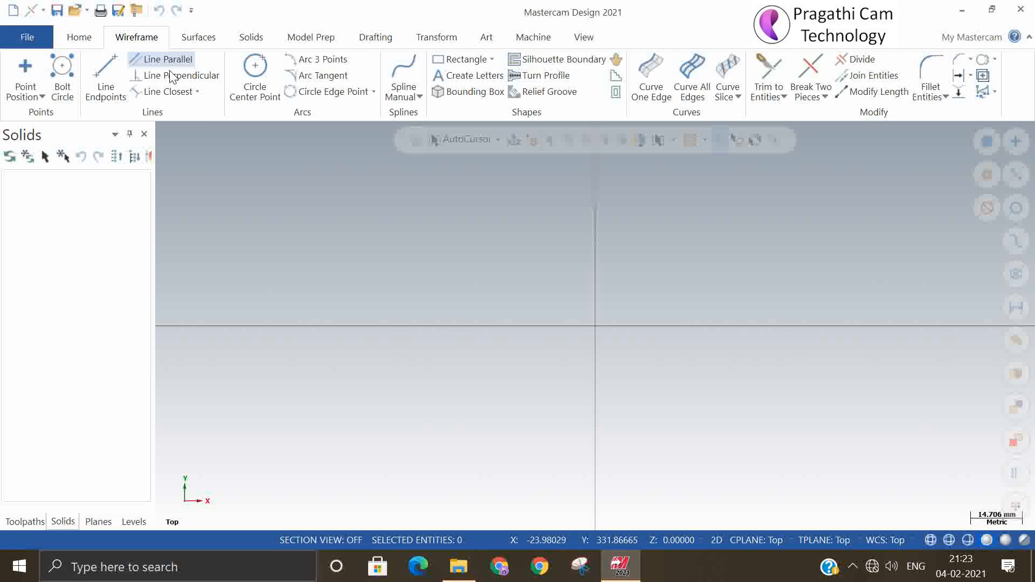
click(258, 70)
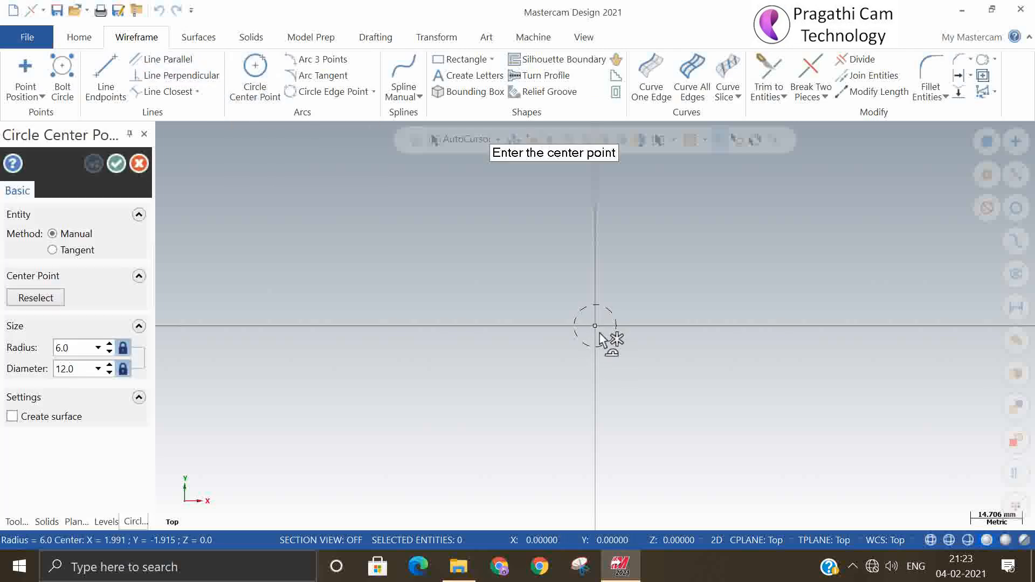
click(599, 334)
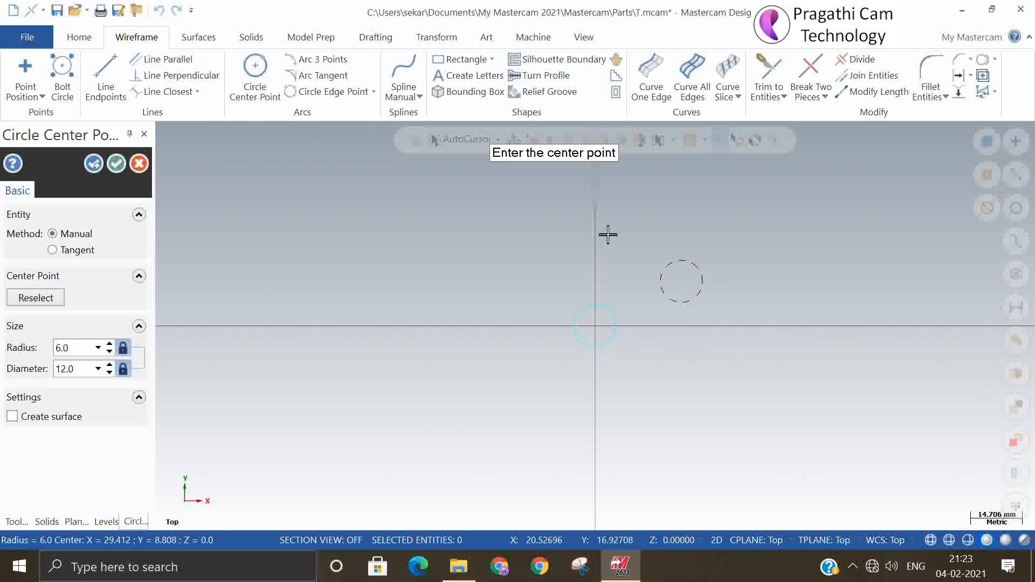
click(116, 164)
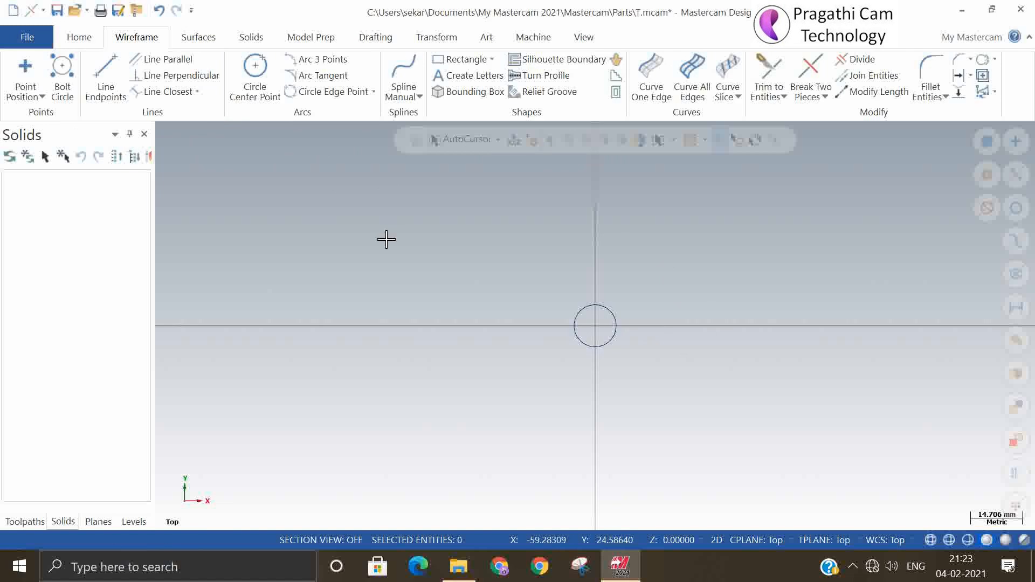
In isometric view, extrude the circle 50 mm upward as a new solid body
right_click(355, 216)
click(419, 356)
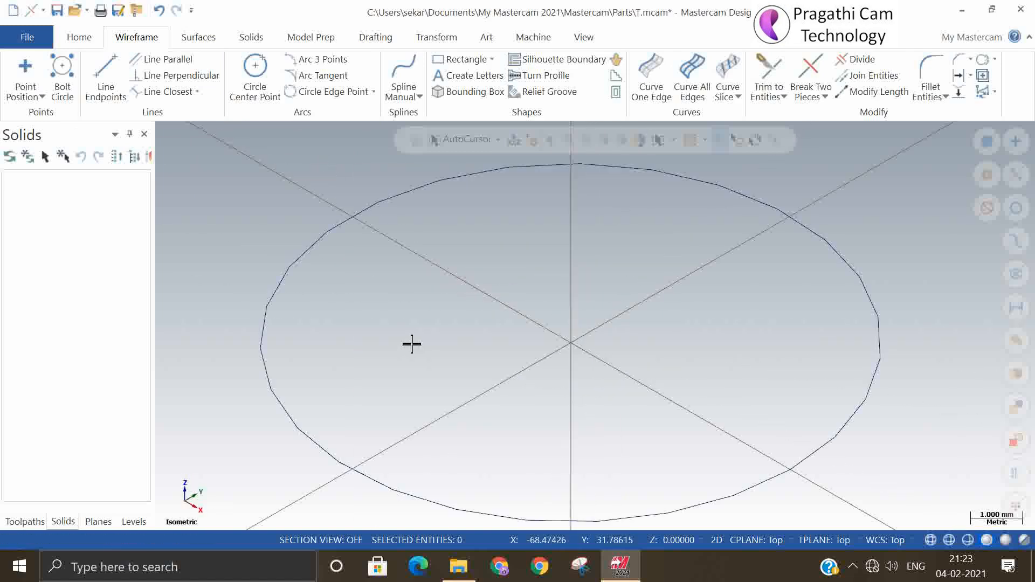
scroll(612, 361, down, 3)
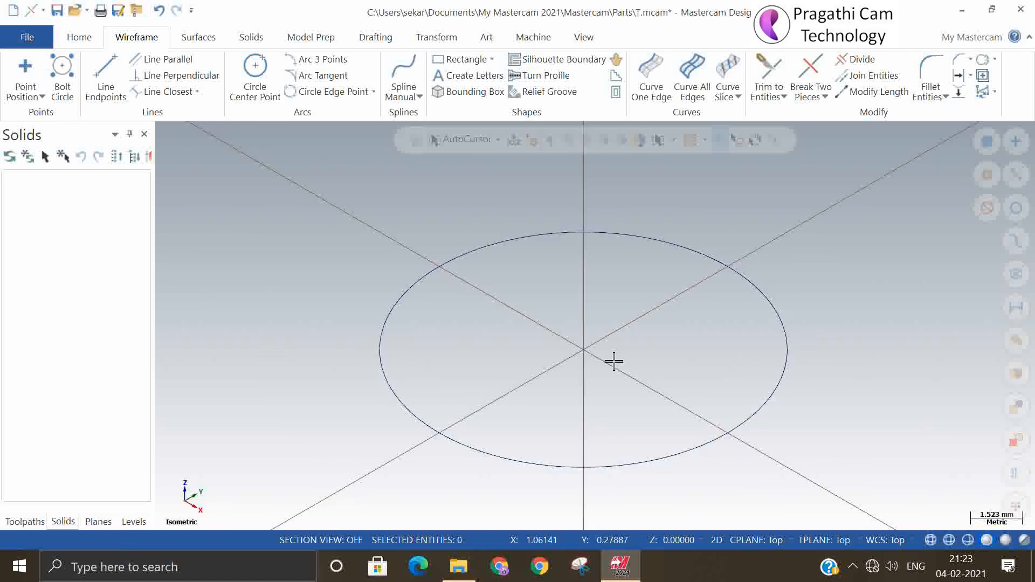
click(249, 37)
click(143, 65)
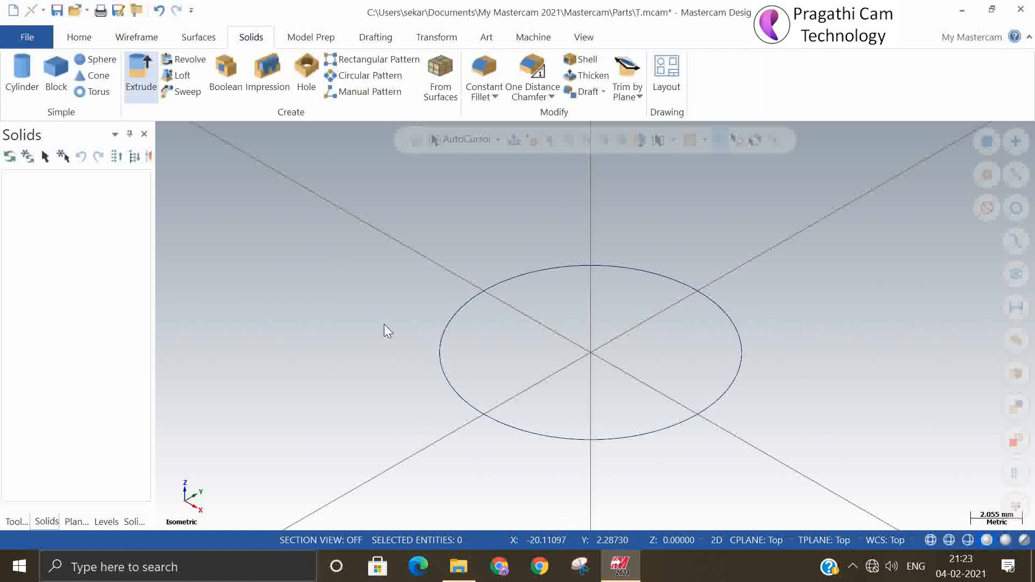
click(456, 370)
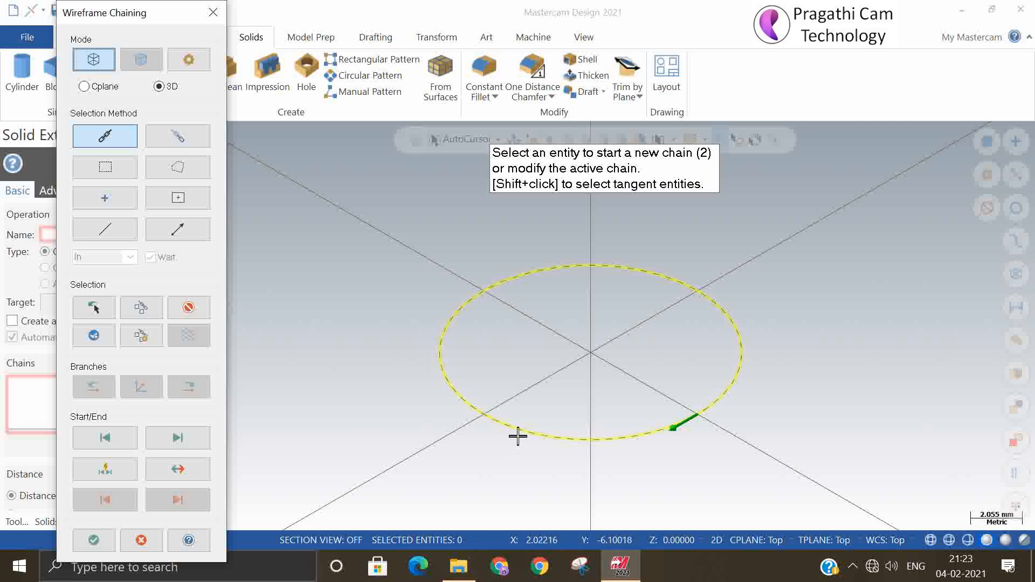
click(93, 540)
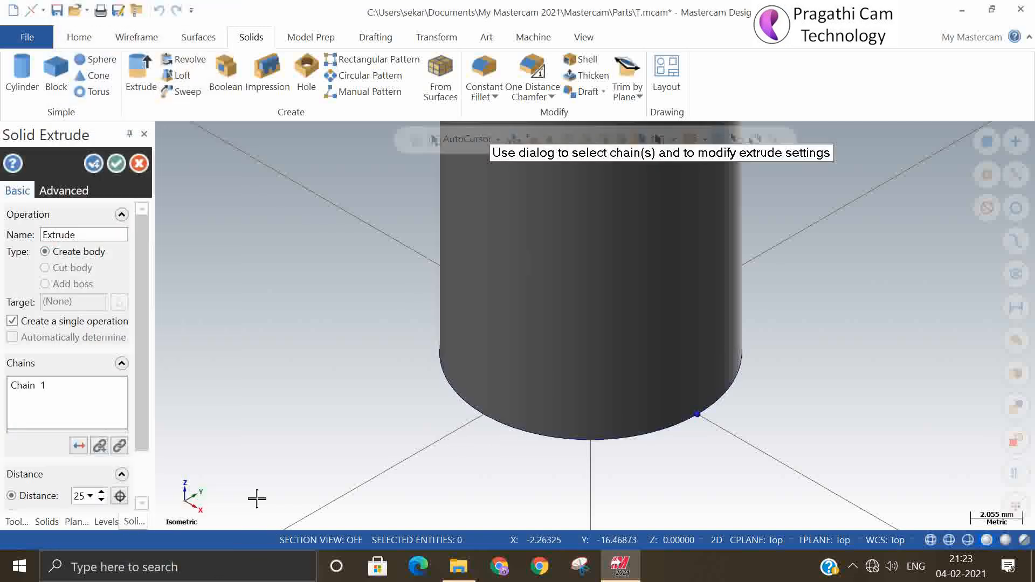
scroll(348, 505, down, 2)
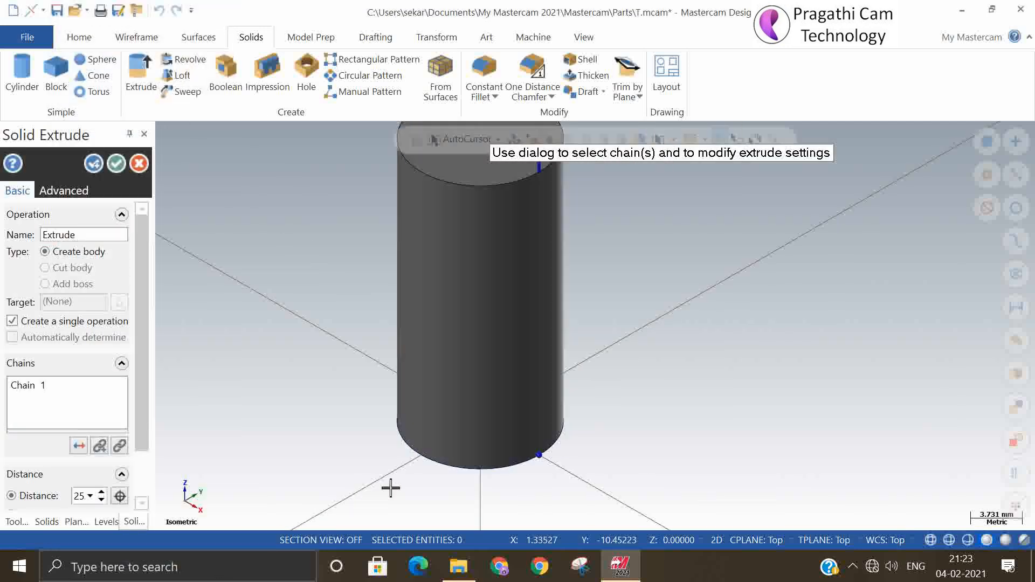
click(89, 498)
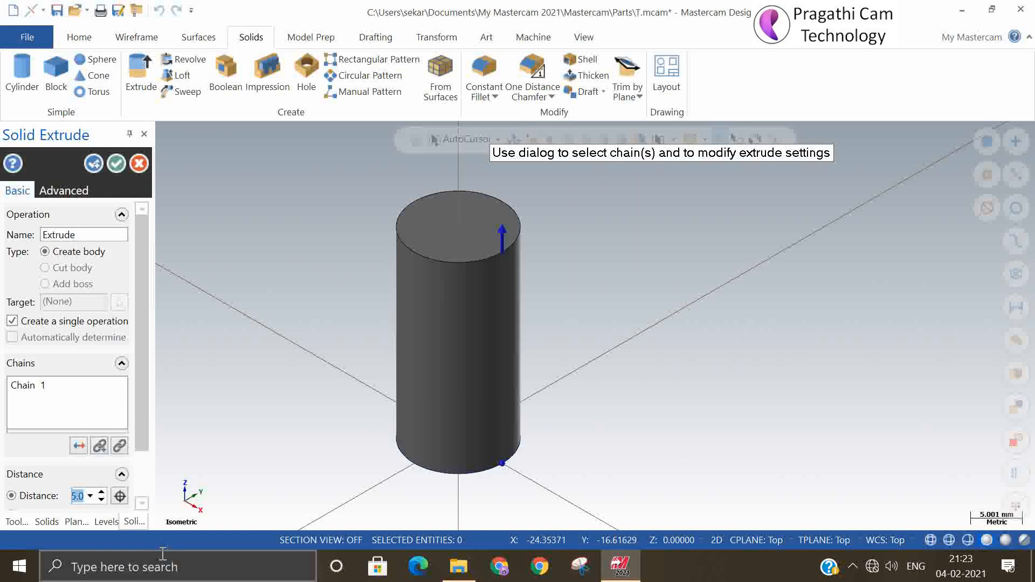
text(50)
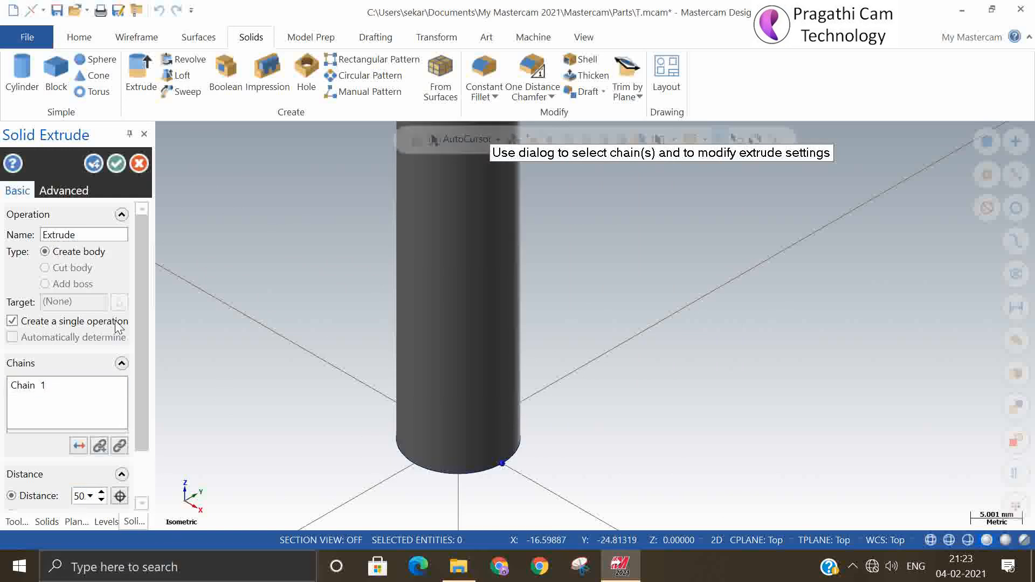
click(116, 163)
scroll(608, 371, down, 1)
scroll(608, 371, down, 2)
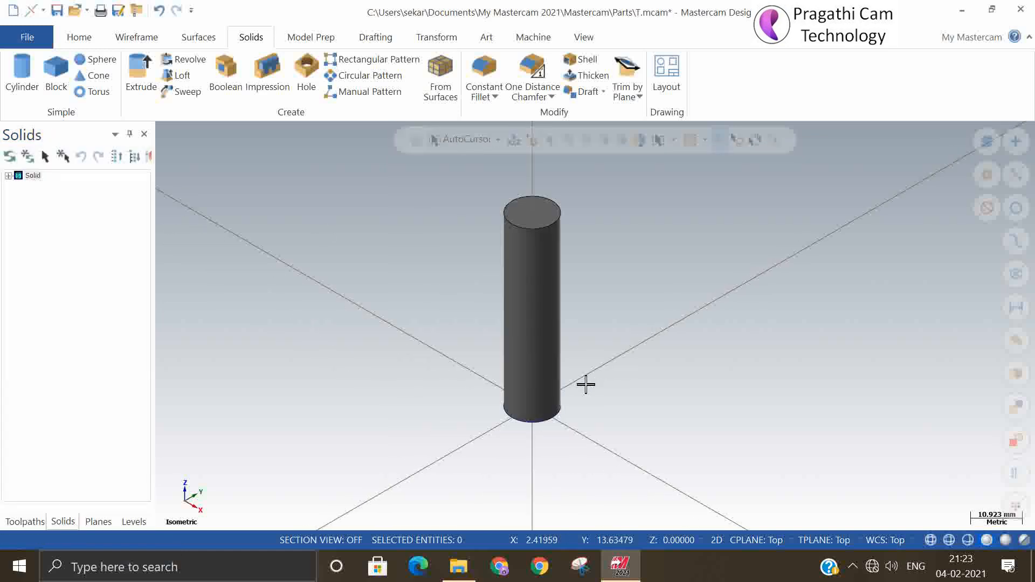
Save the pin as Guide pin in New folder on the Desktop
click(30, 33)
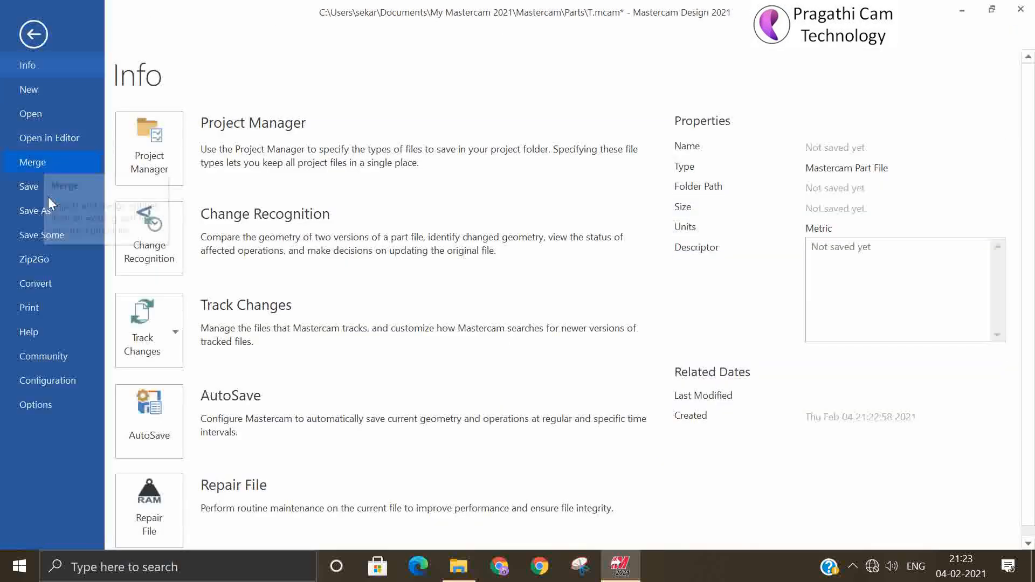
key(Escape)
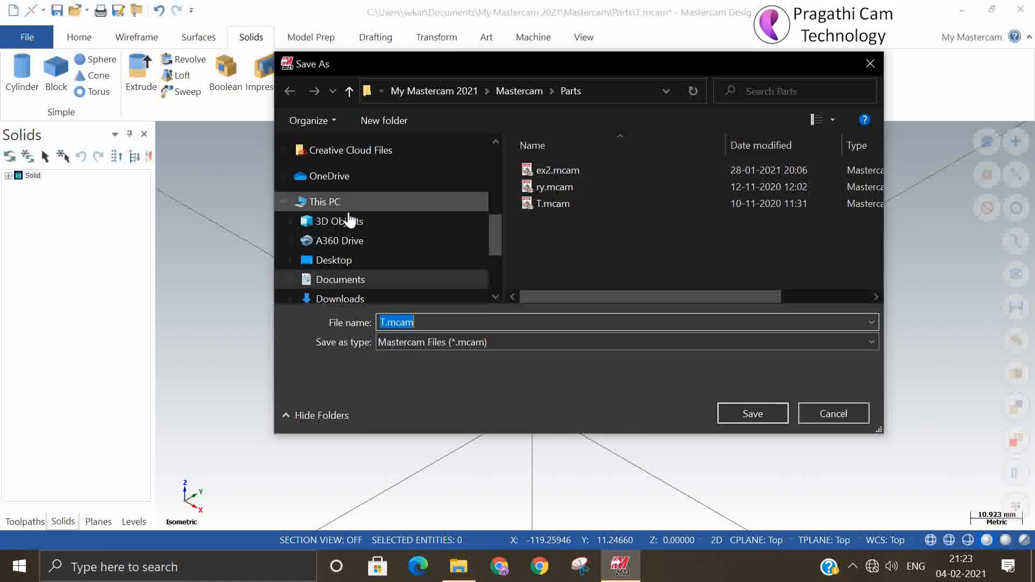
click(342, 261)
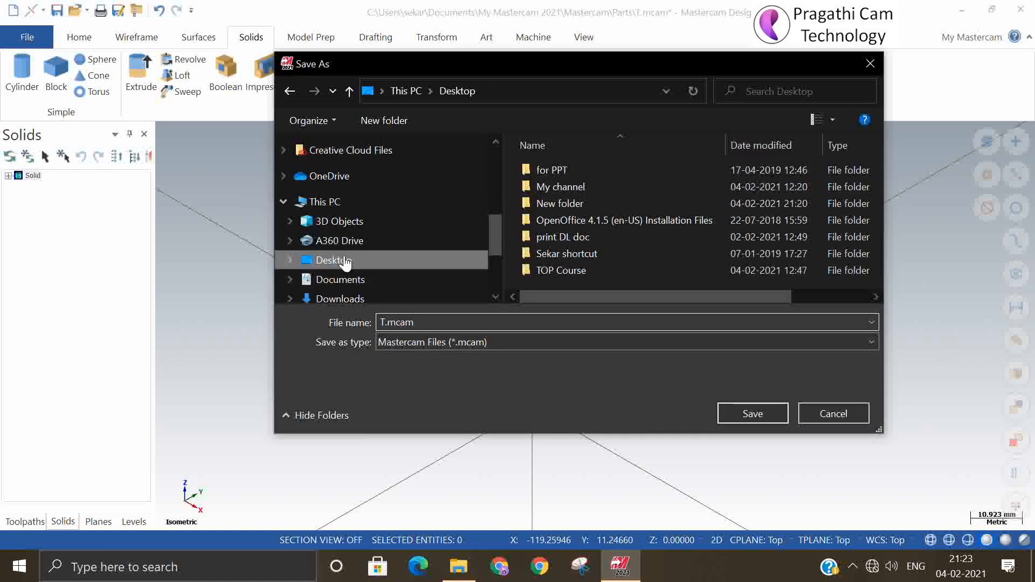
double_click(554, 202)
click(493, 324)
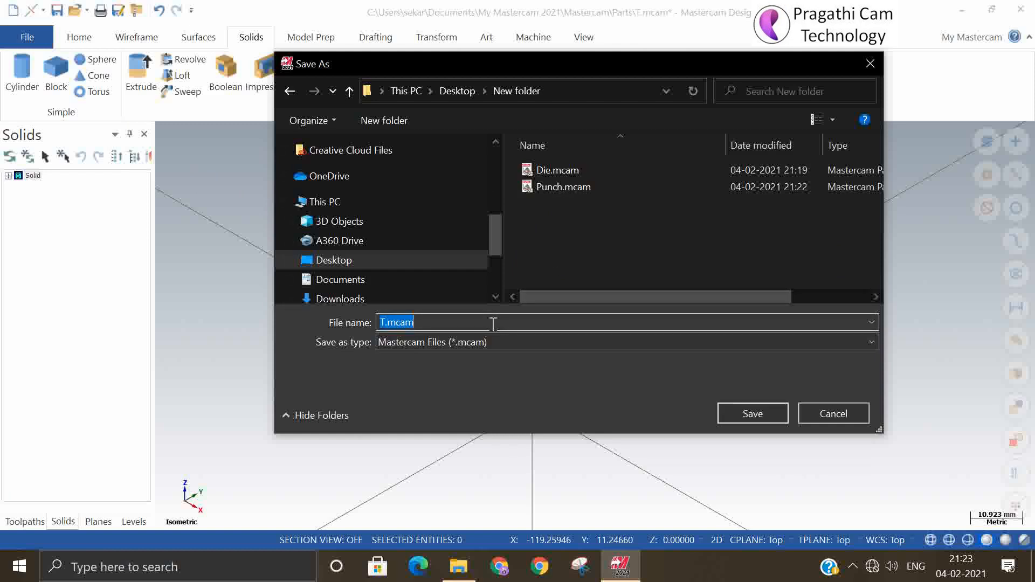
text(Guide pin)
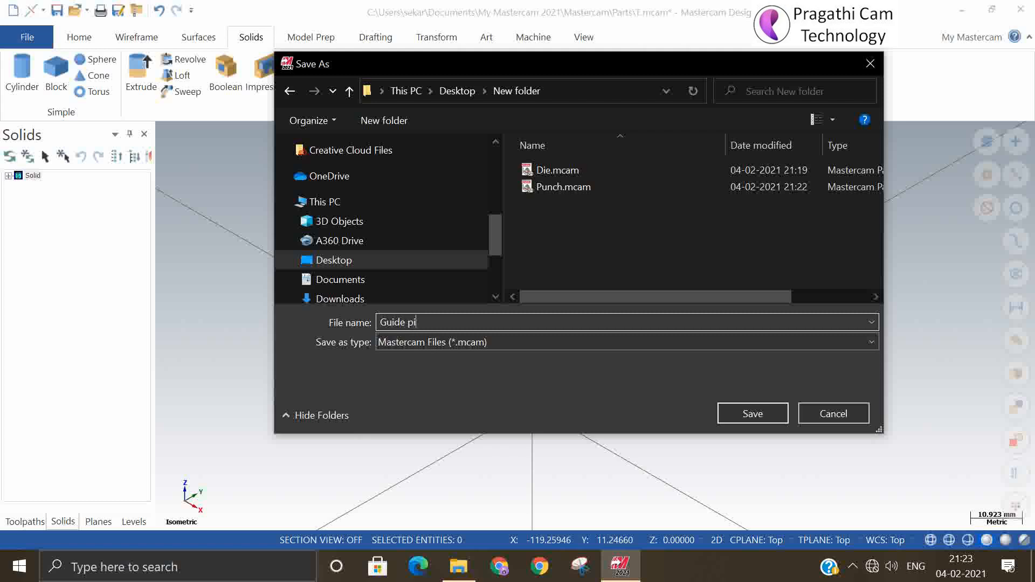
click(743, 413)
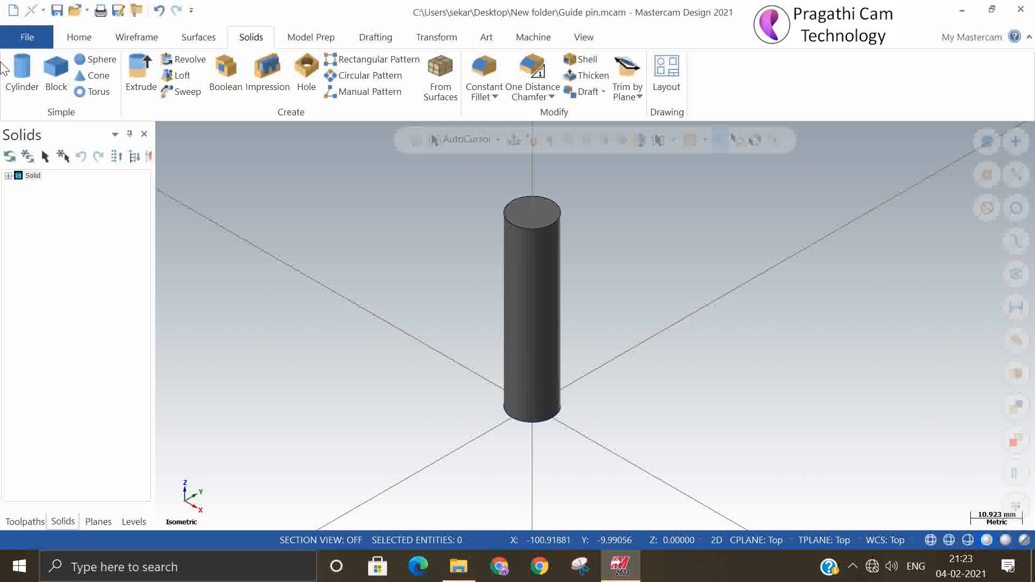
Start a new part file and merge Die.mcam from New folder on the Desktop at its original position
click(29, 39)
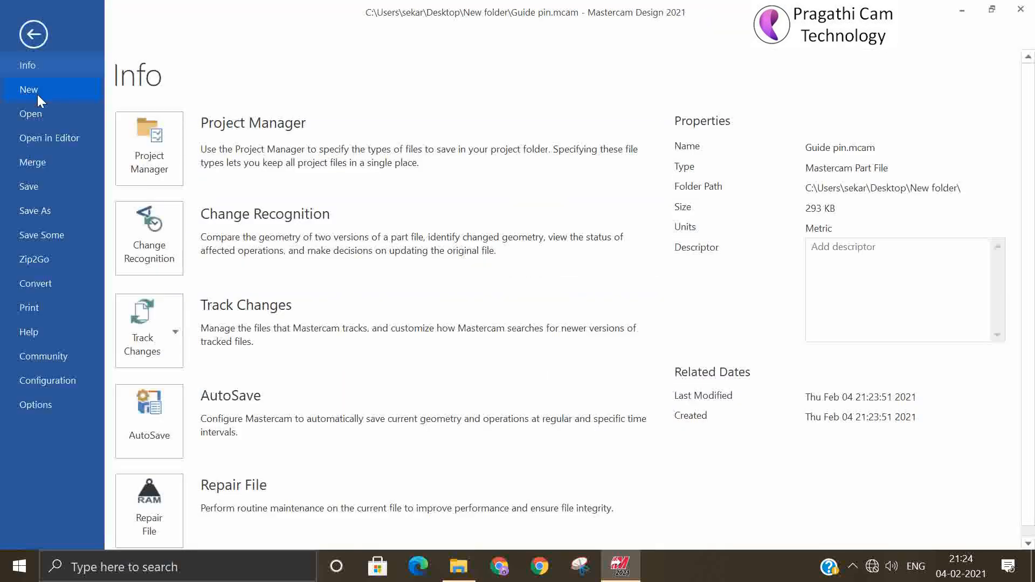
click(47, 91)
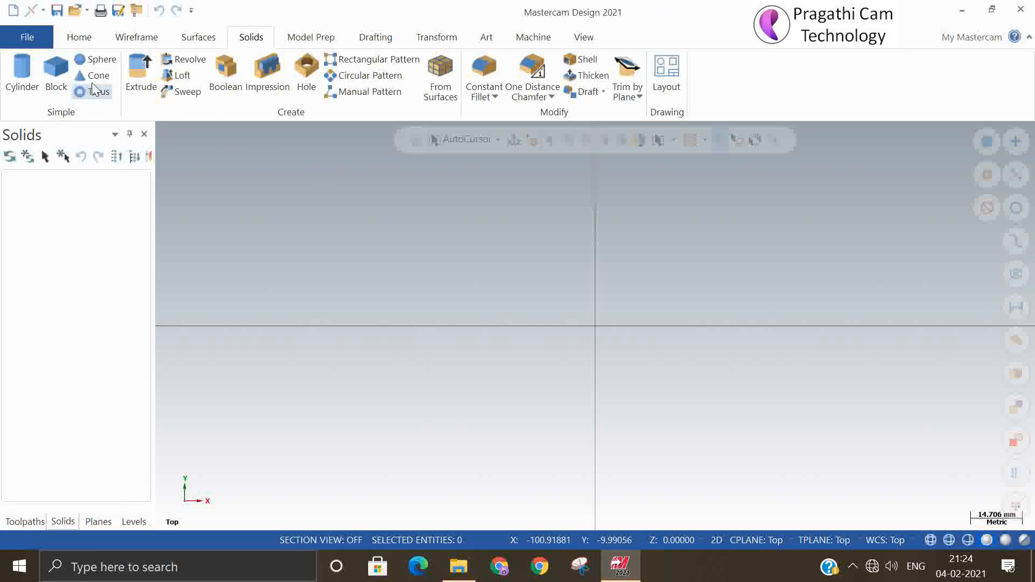
click(36, 36)
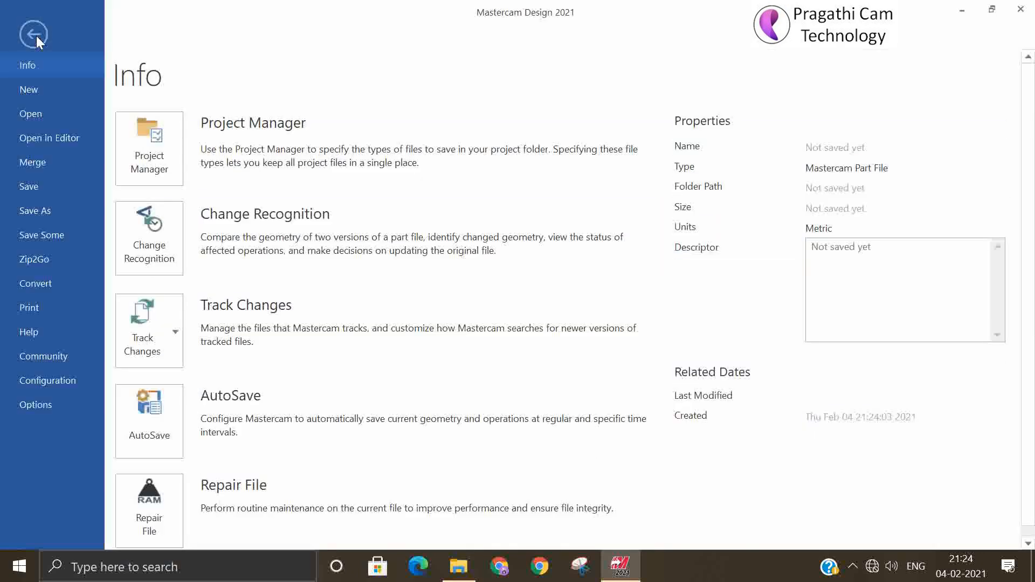
click(49, 161)
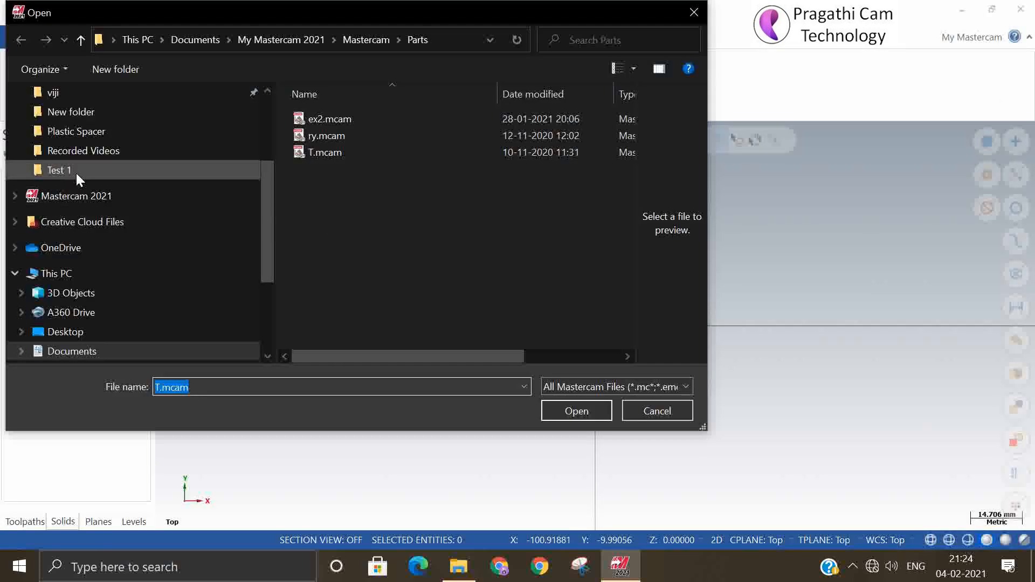
click(80, 112)
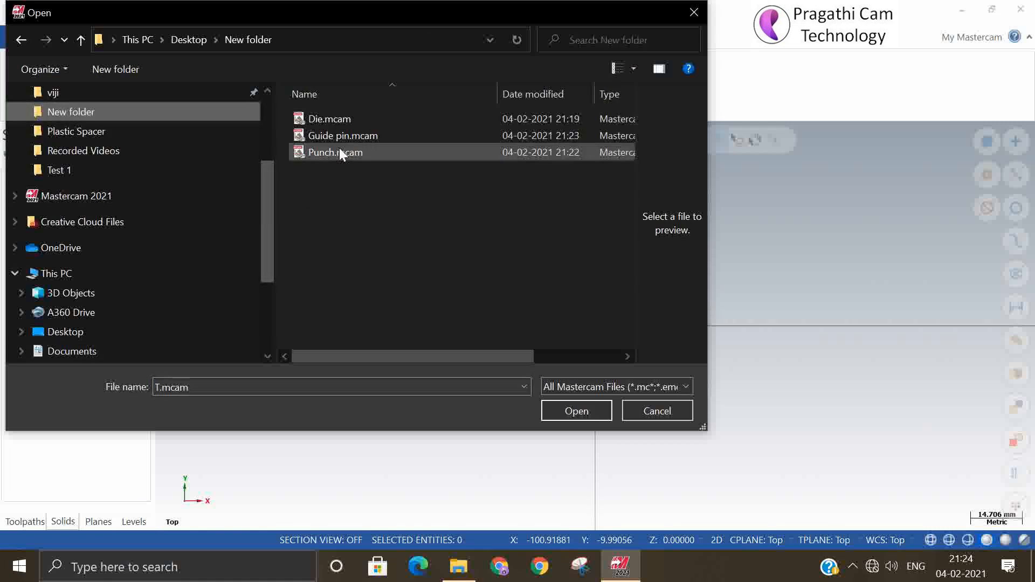
click(338, 121)
click(578, 409)
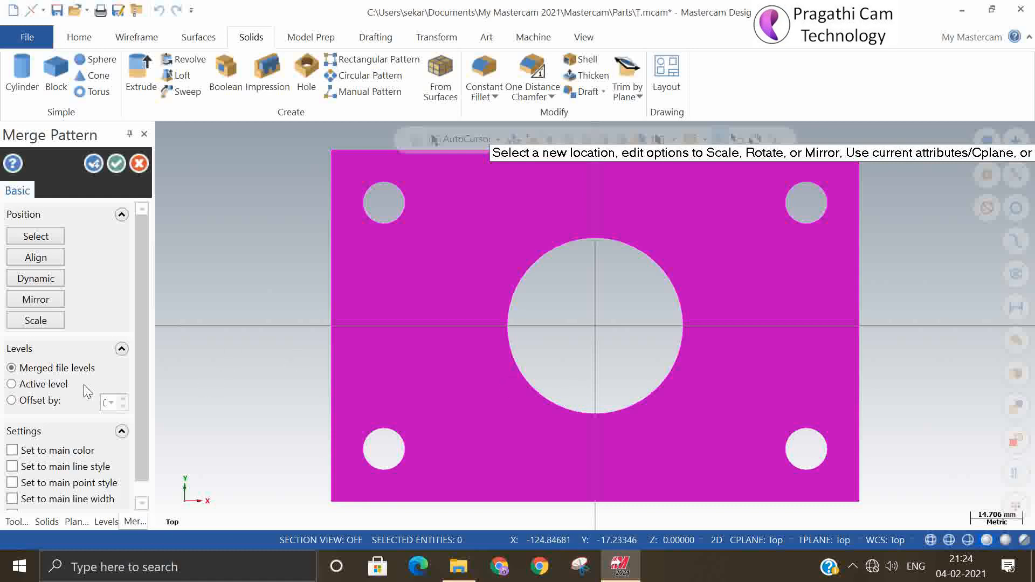
click(116, 161)
Switch to isometric view and save the file as Puch and die assembly in the Mastercam Parts folder
right_click(280, 270)
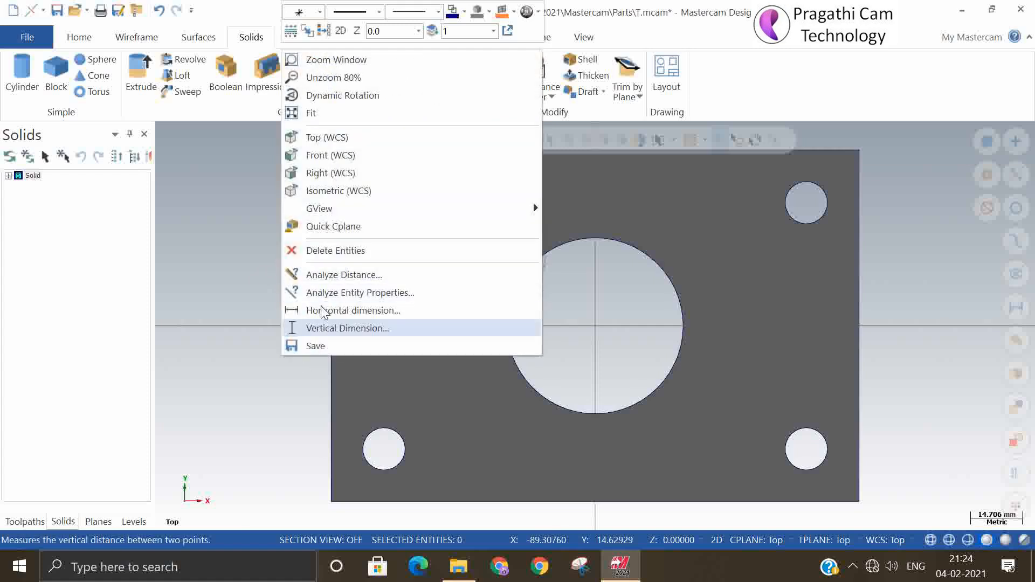
click(356, 195)
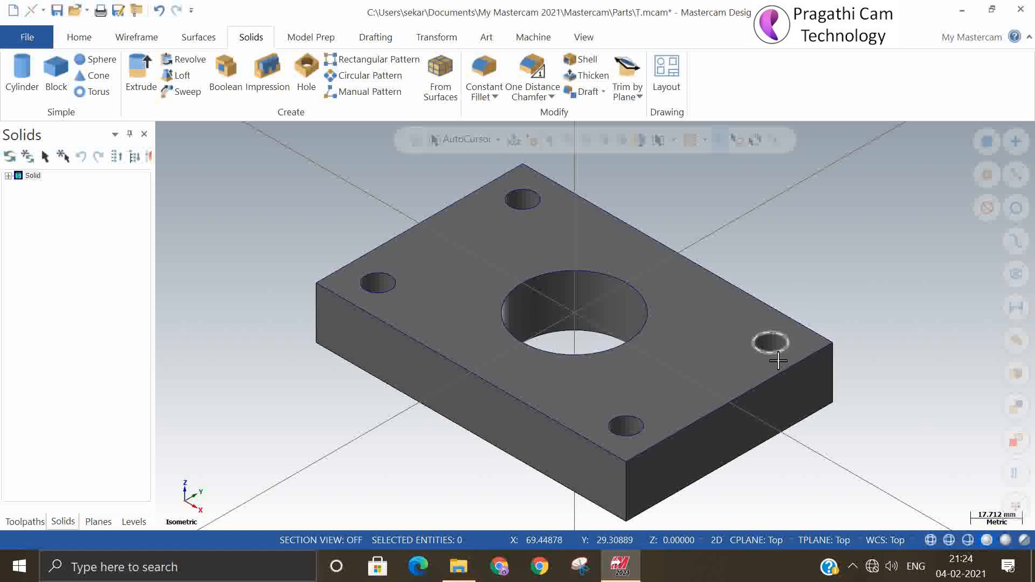
click(26, 37)
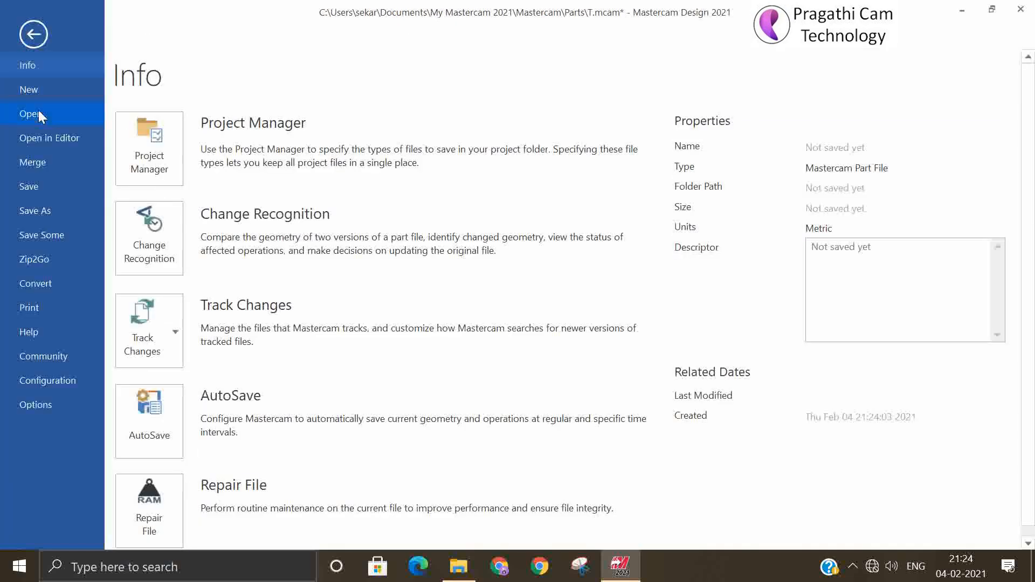
click(35, 186)
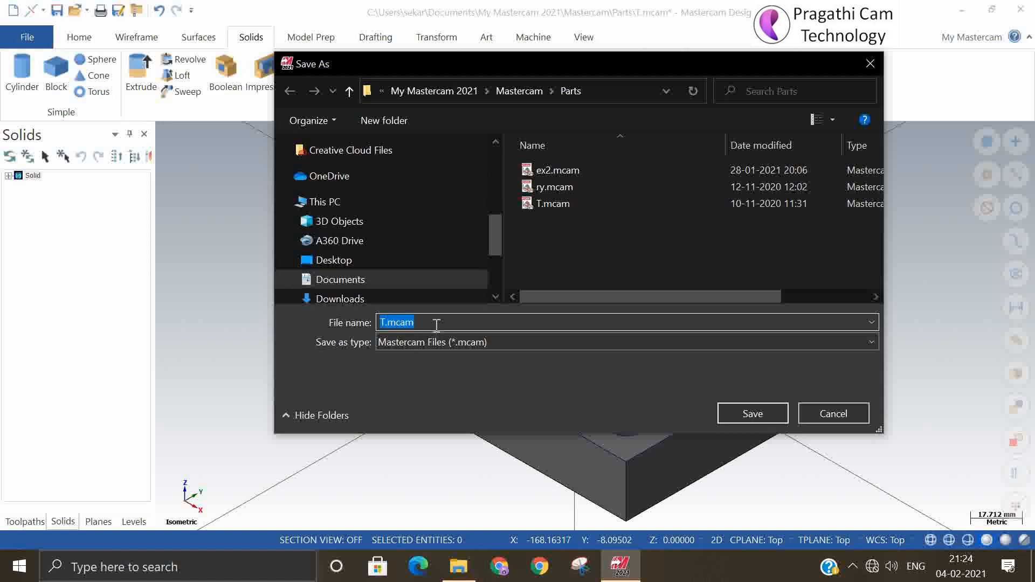
text(Puch and die assembly)
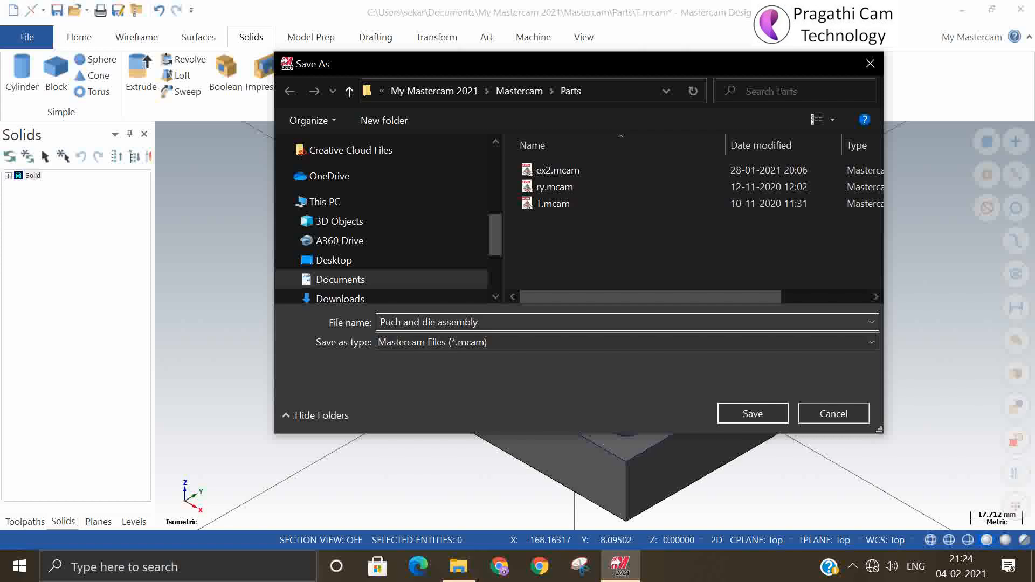
click(753, 419)
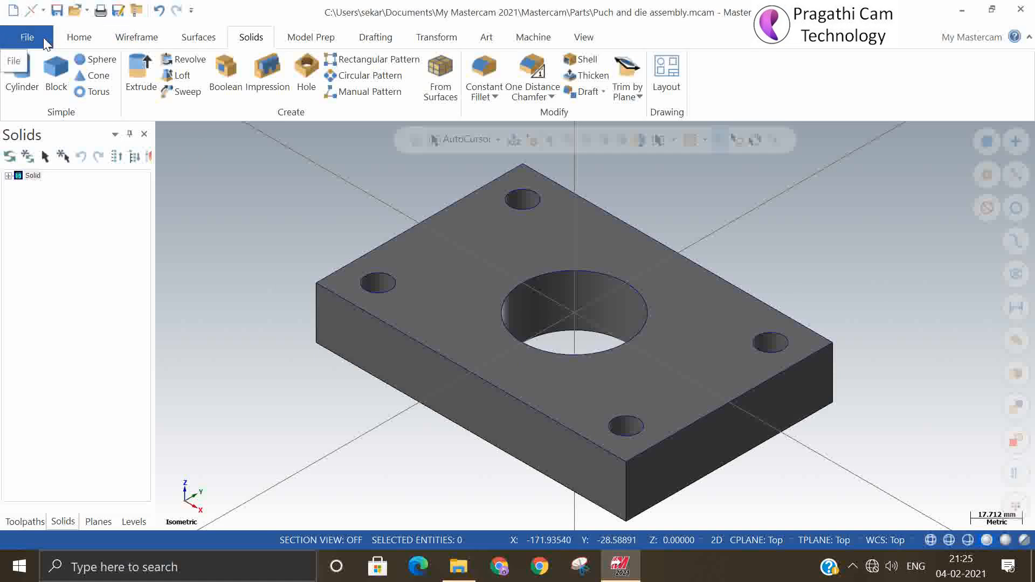
Merge Guide pin.mcam from New folder into the assembly file at its original position
click(28, 37)
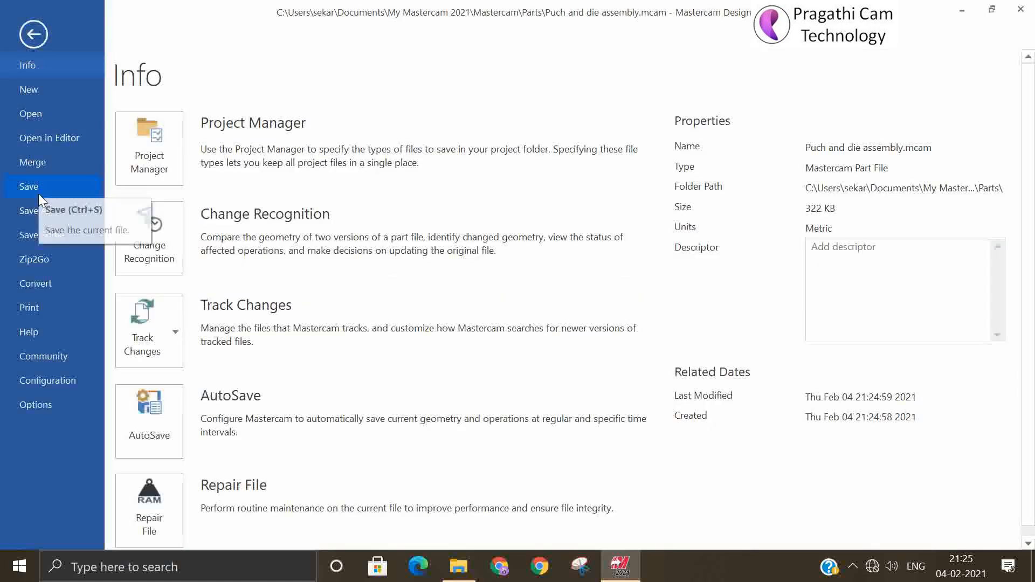
click(47, 162)
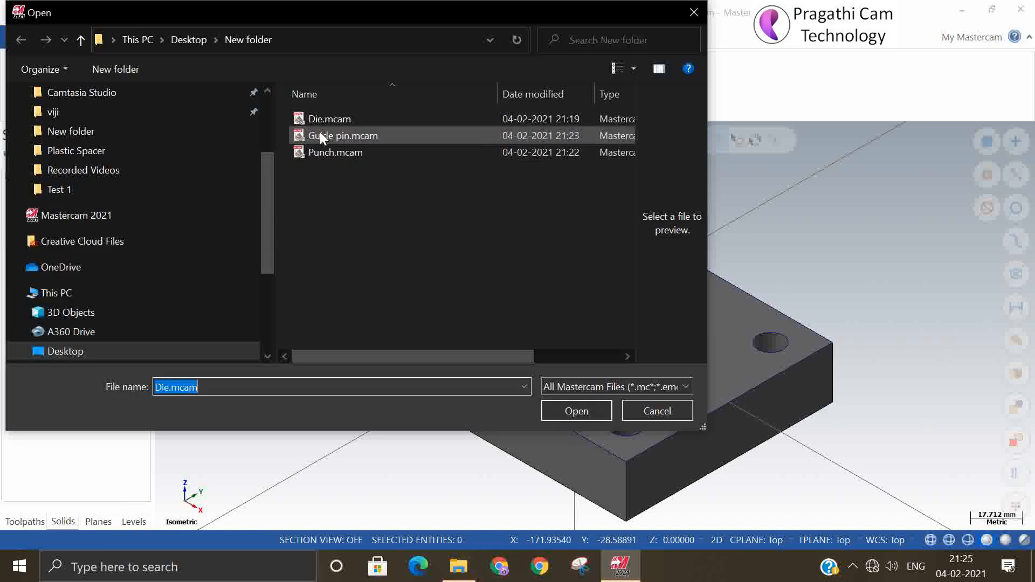
click(345, 136)
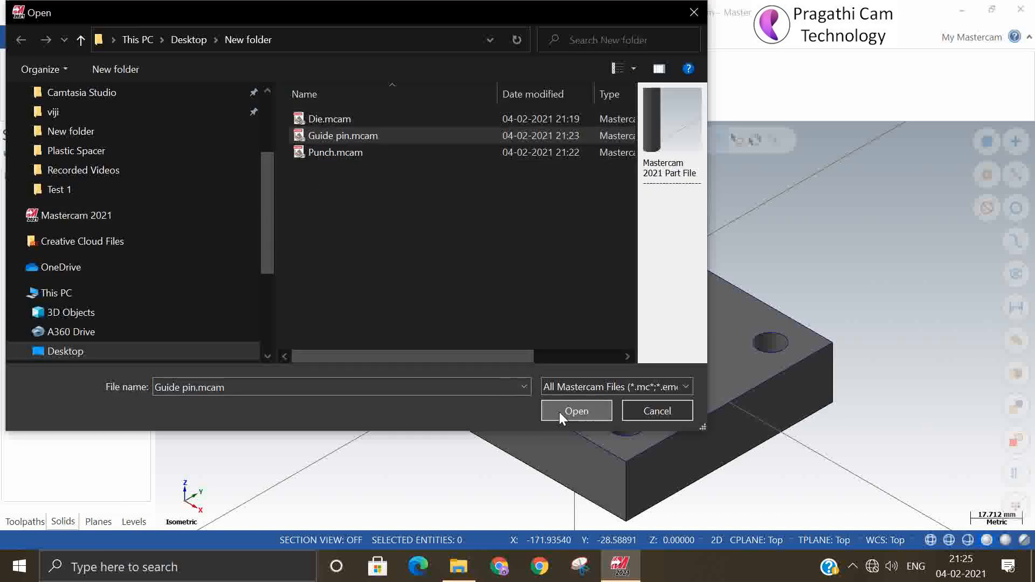
click(566, 412)
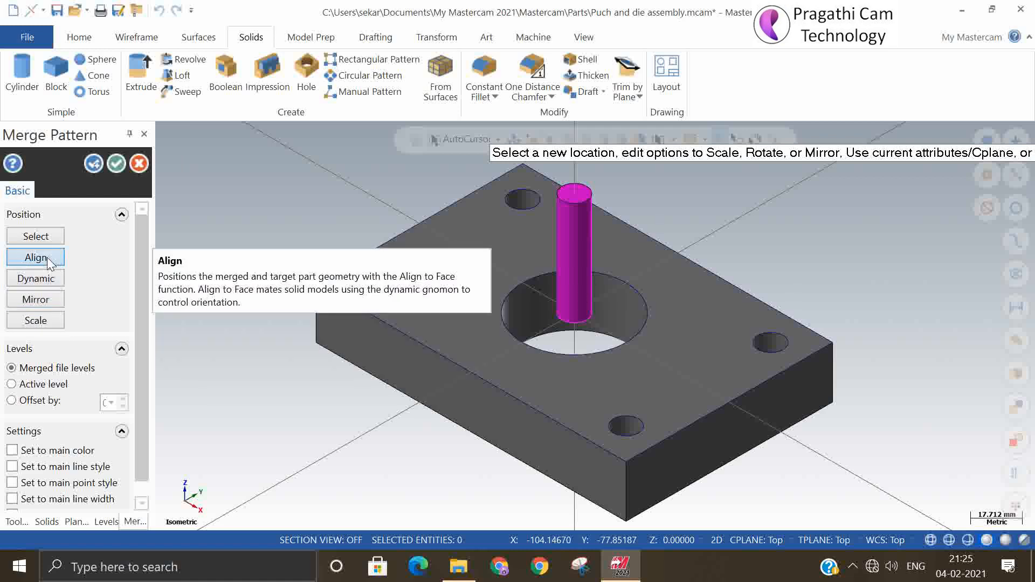
click(116, 164)
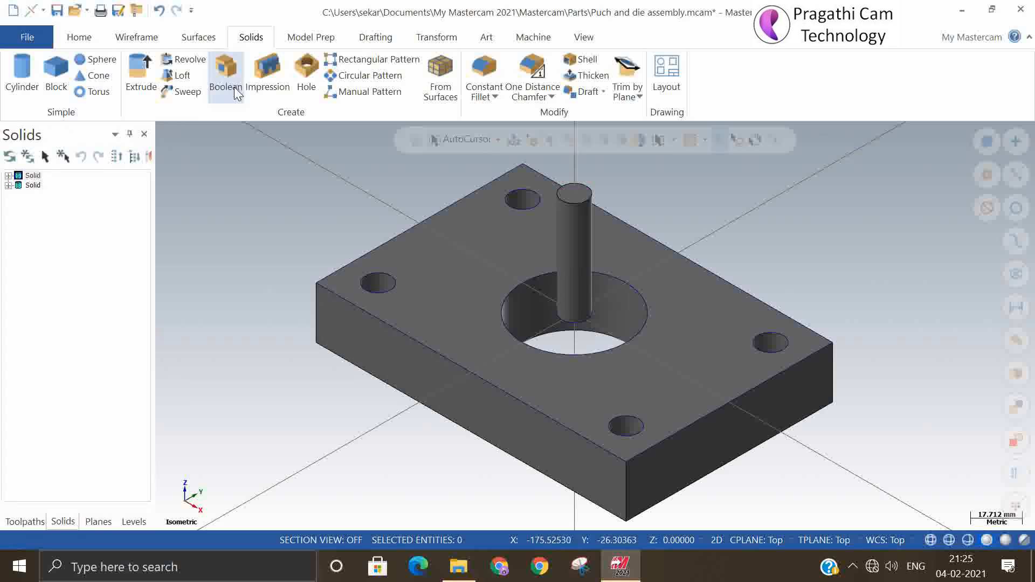
click(436, 37)
click(62, 98)
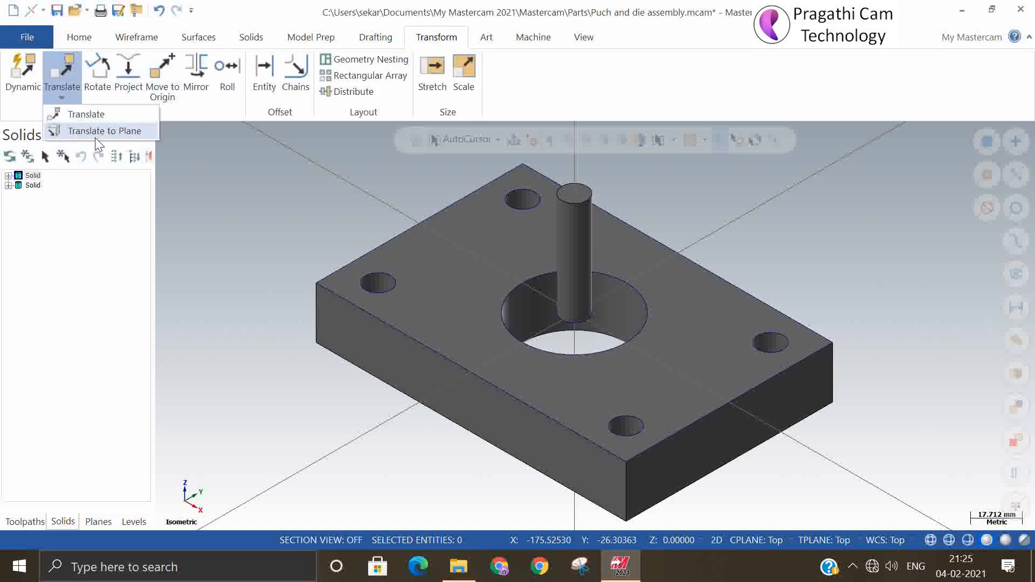
click(85, 112)
scroll(577, 340, up, 2)
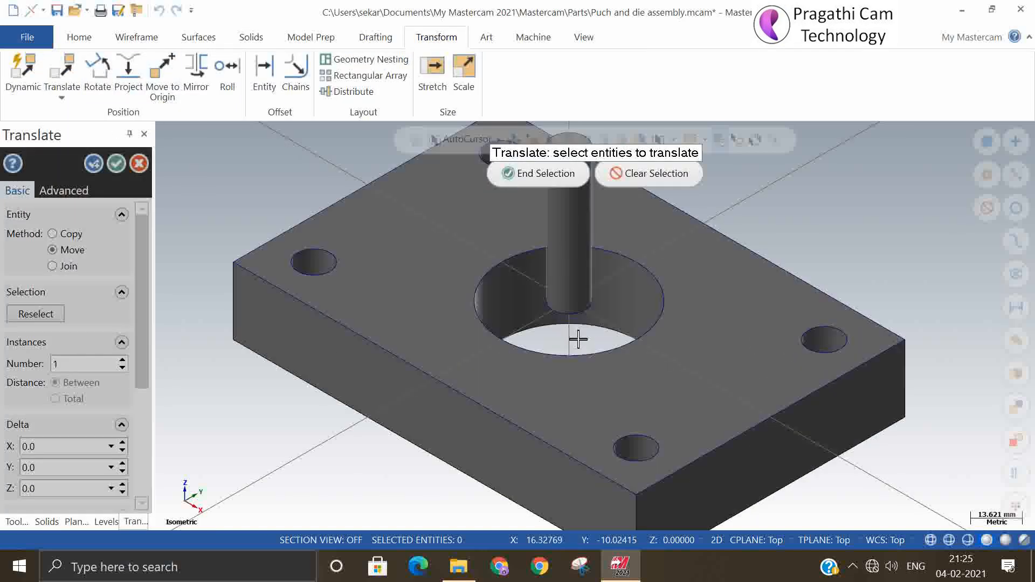
middle_drag(574, 337, 565, 302)
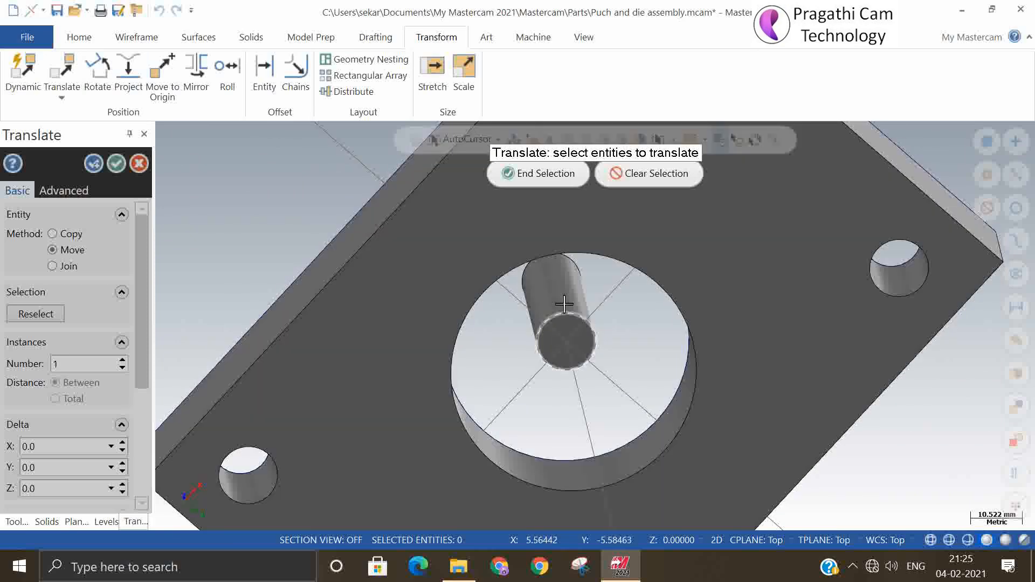
click(571, 317)
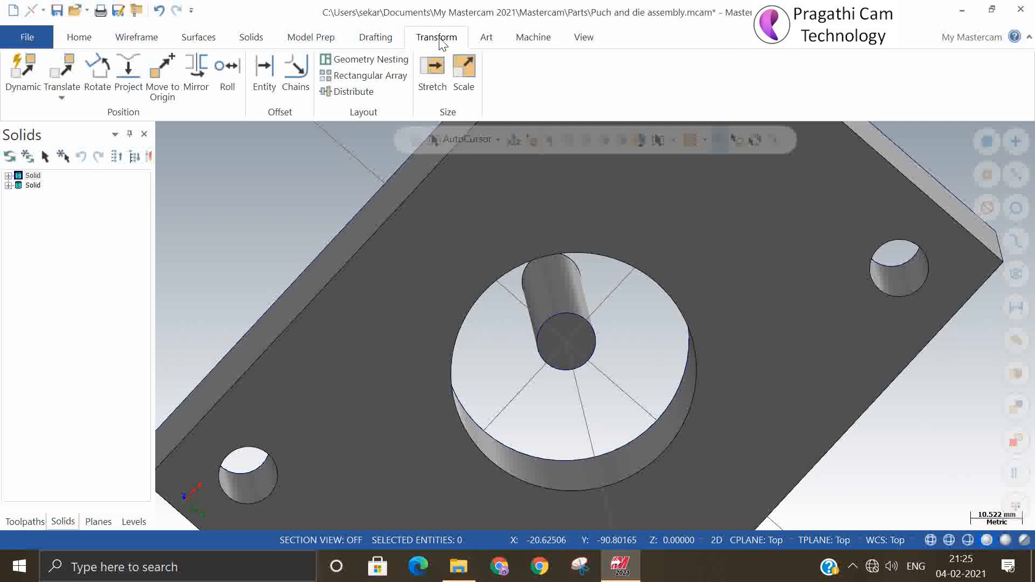
Try to translate the guide pin from its bottom face centre to the die's corner hole at X -60, Y -35
click(62, 97)
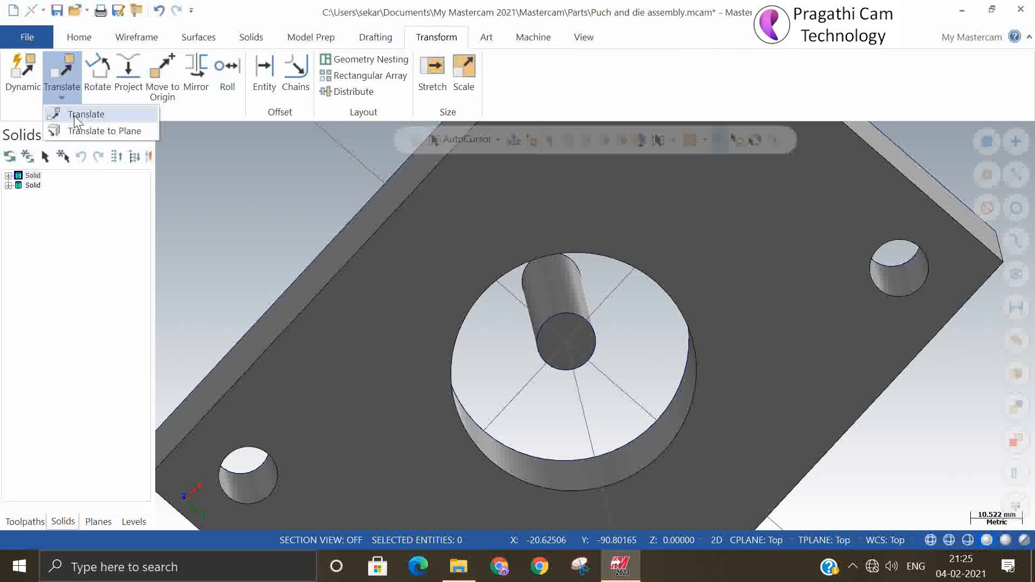
click(75, 114)
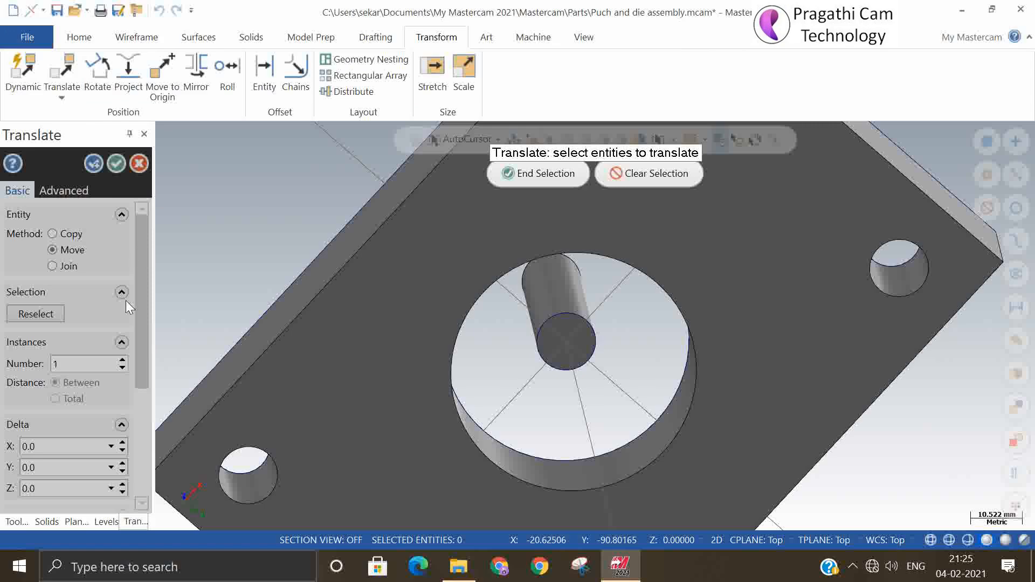
click(564, 337)
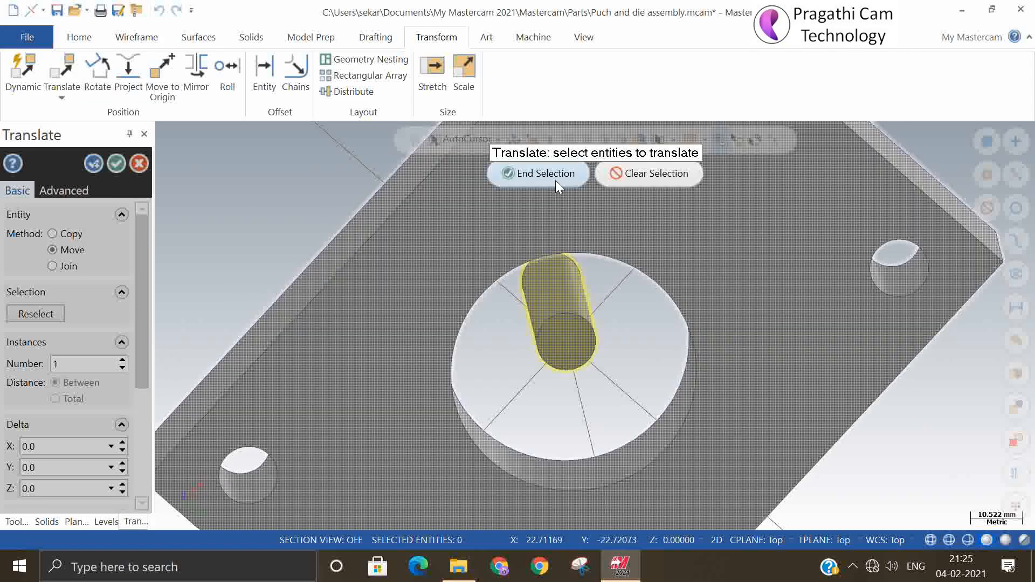
click(555, 175)
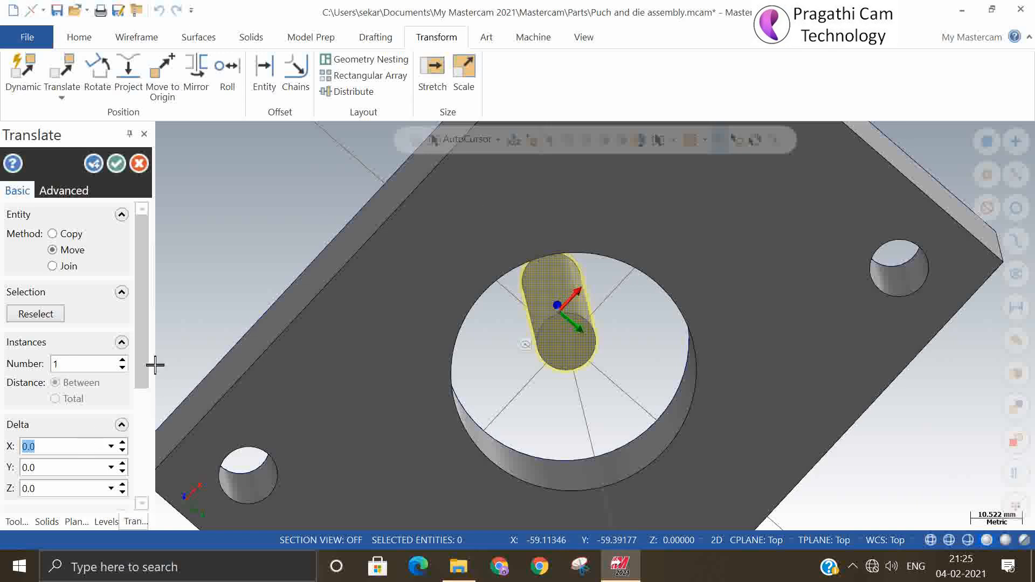
drag(148, 361, 138, 485)
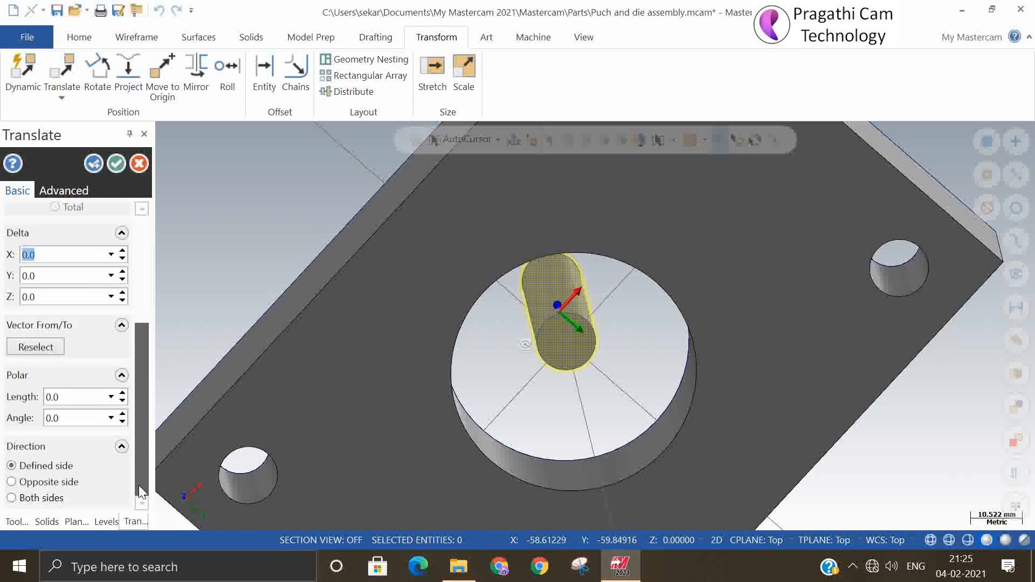
click(35, 347)
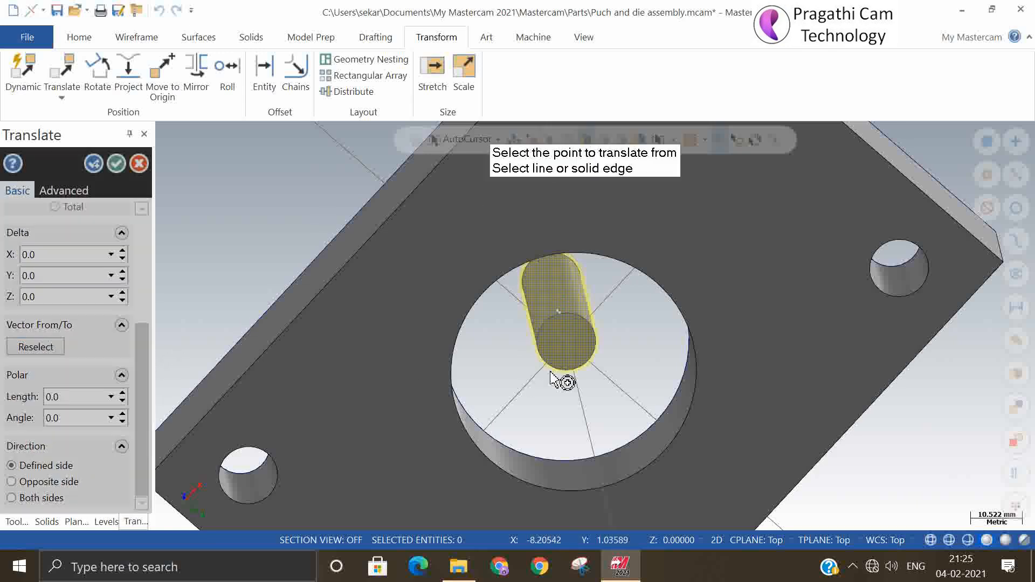
click(566, 342)
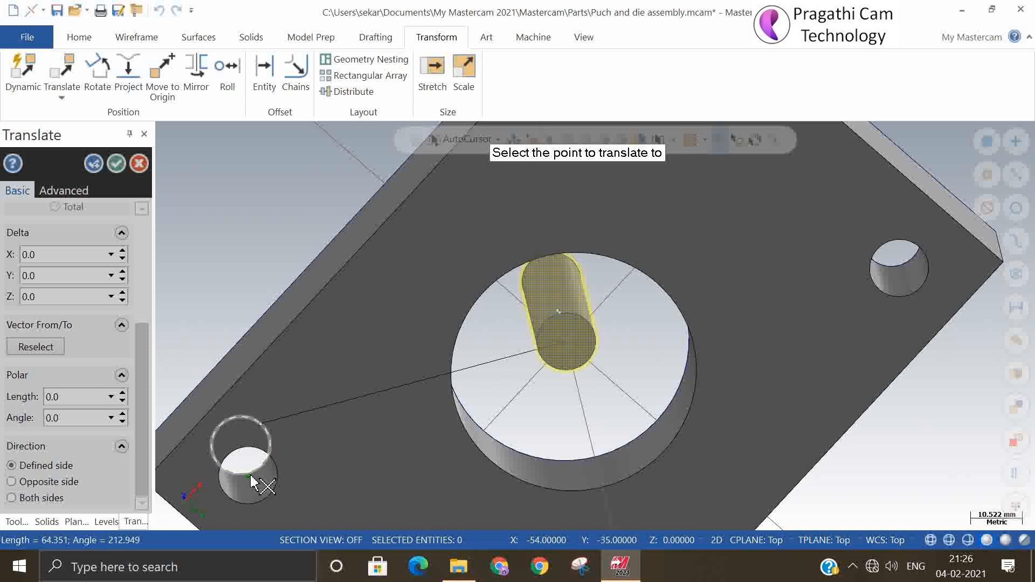
click(237, 504)
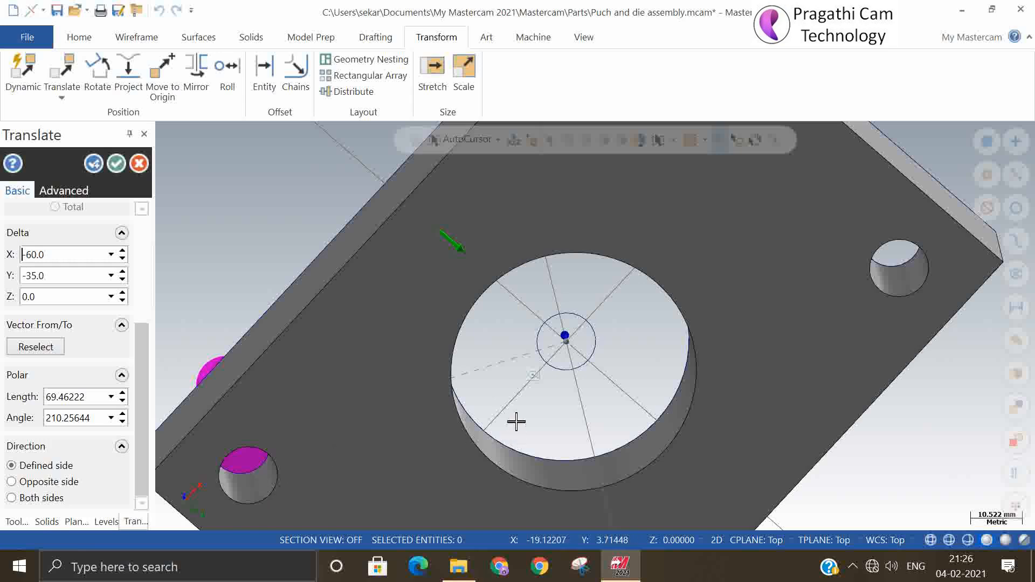
middle_drag(516, 421, 565, 455)
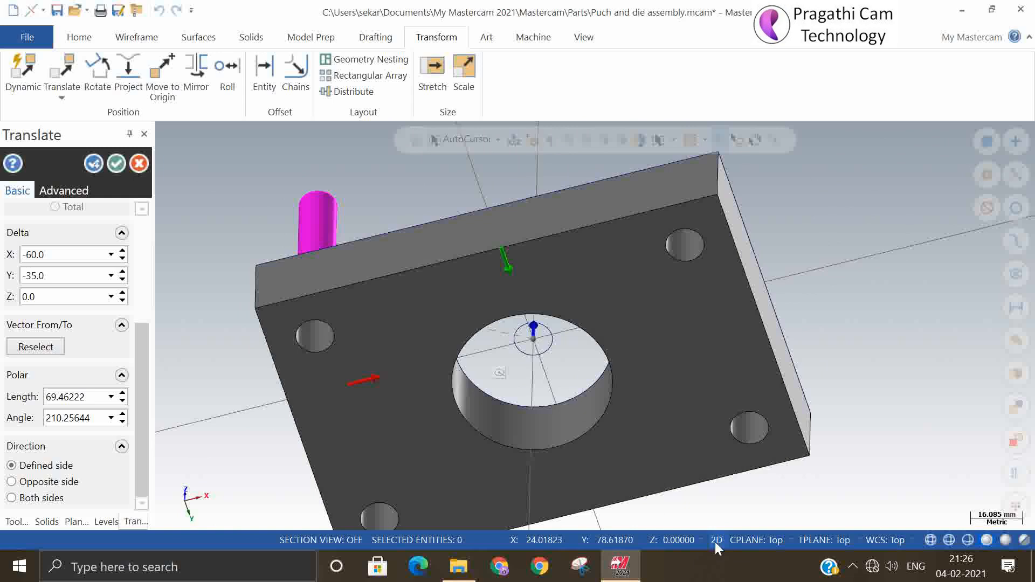
click(121, 164)
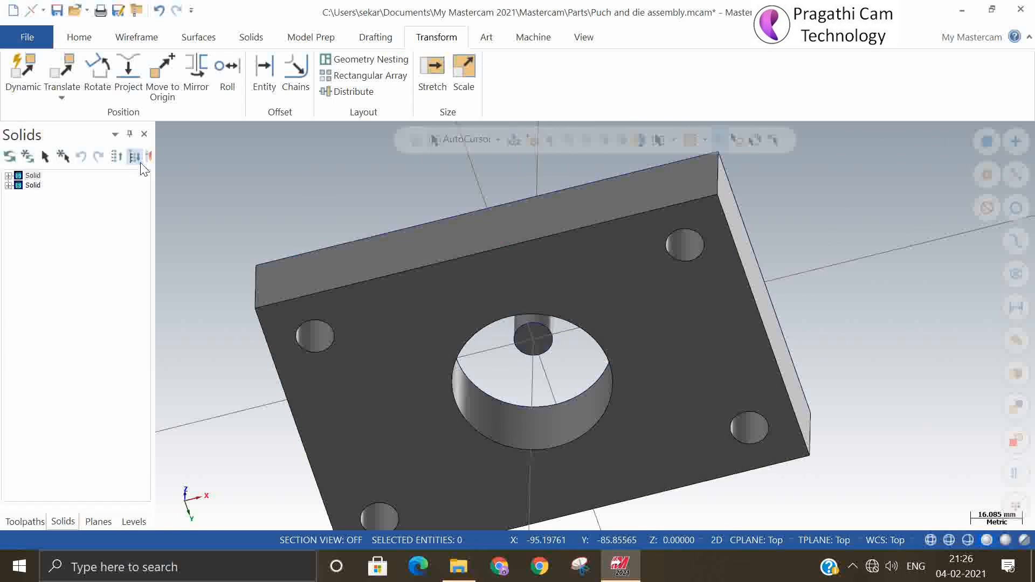
Switch to 3D construction mode and move the guide pin from its bottom face centre to the die's corner hole bottom, delta X -60, Y -35, Z -25
click(717, 540)
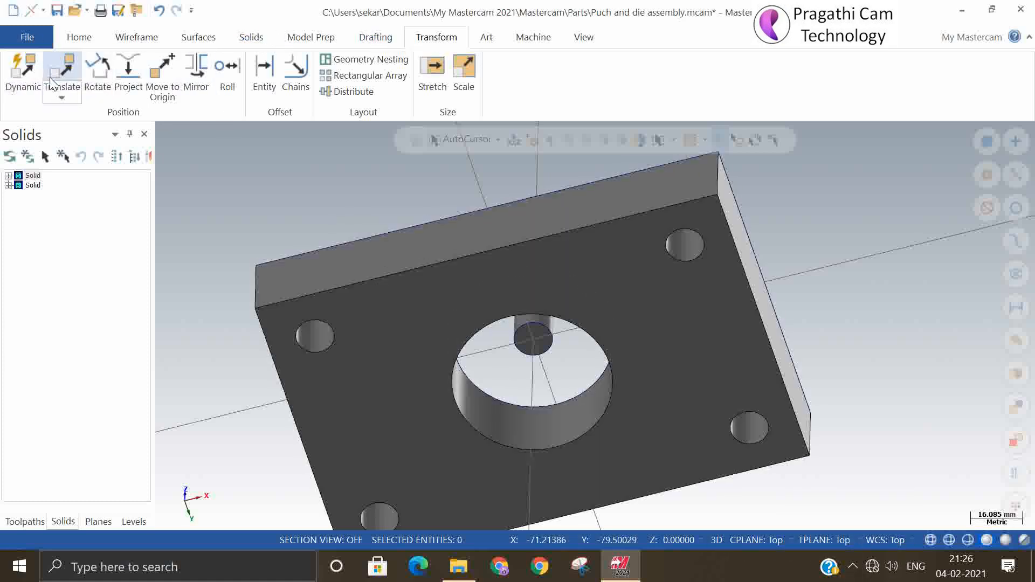
click(61, 97)
click(72, 113)
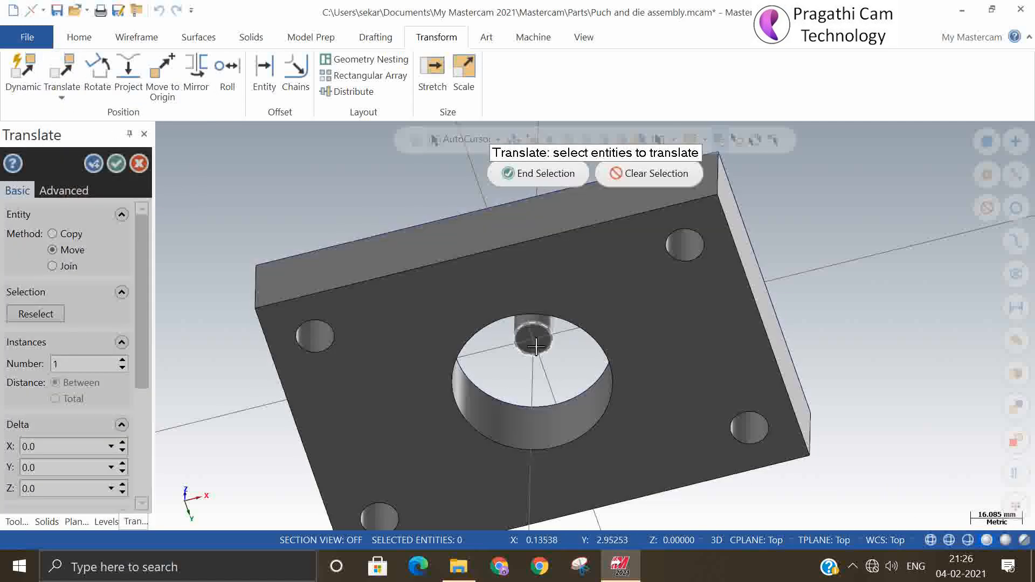
scroll(504, 429, down, 2)
middle_drag(520, 435, 522, 402)
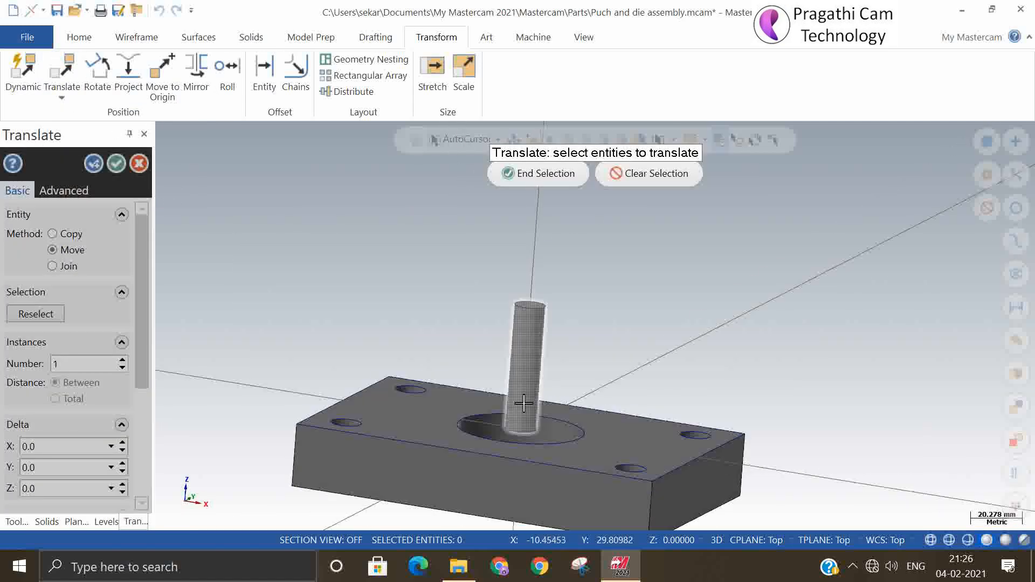
click(531, 382)
middle_drag(476, 511, 459, 420)
scroll(456, 426, up, 2)
scroll(304, 434, up, 1)
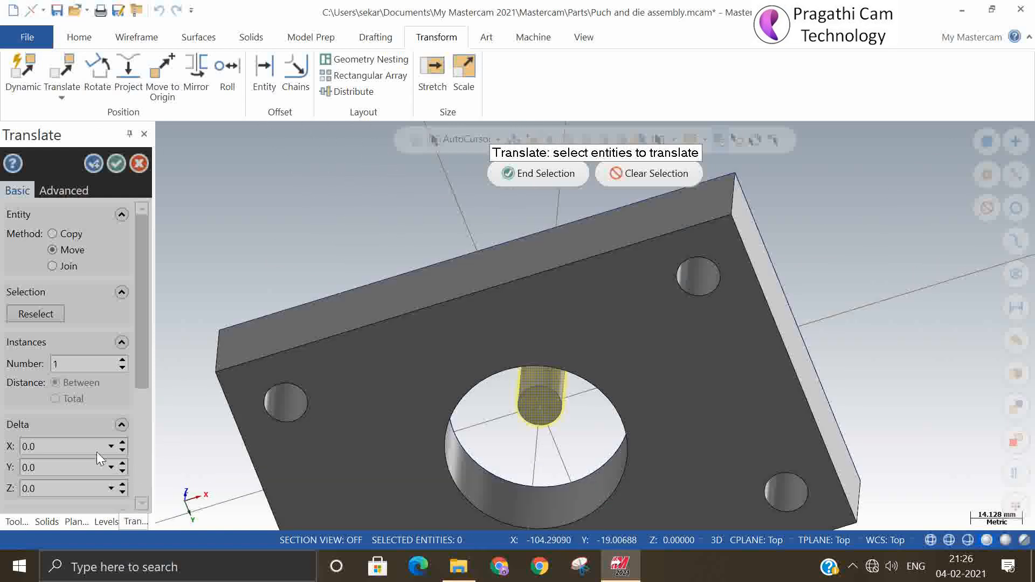
click(538, 173)
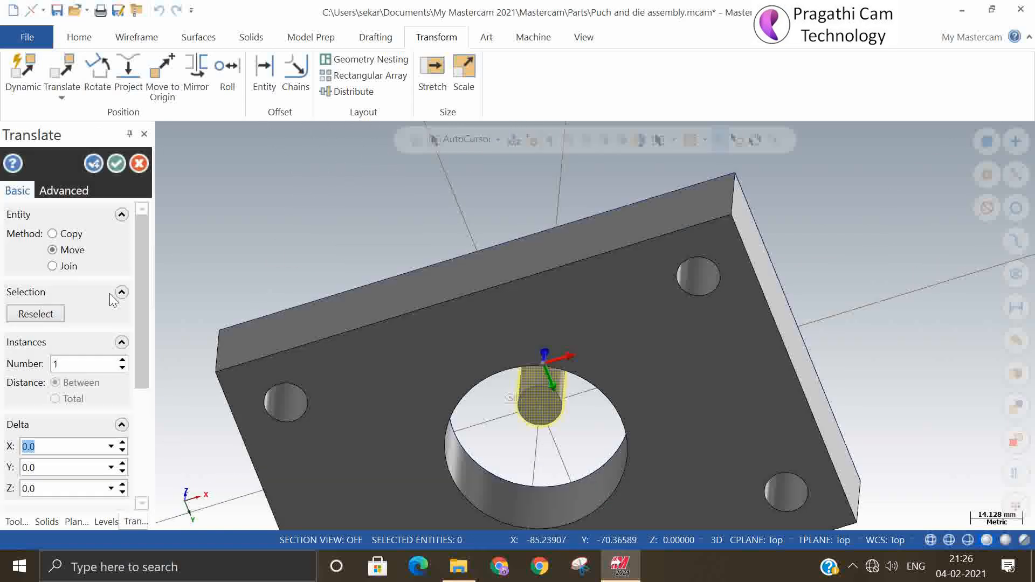
scroll(136, 293, down, 3)
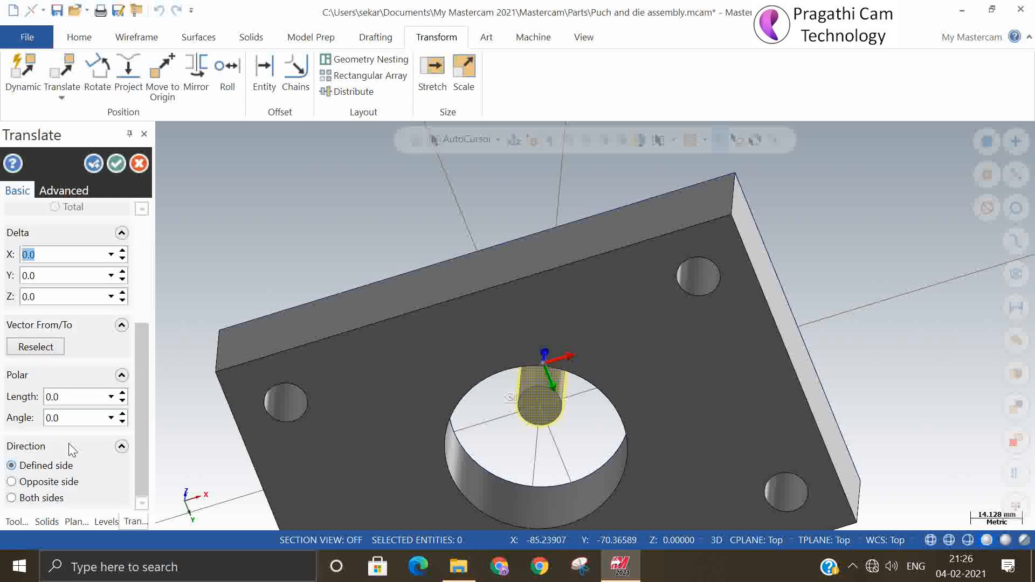
click(48, 348)
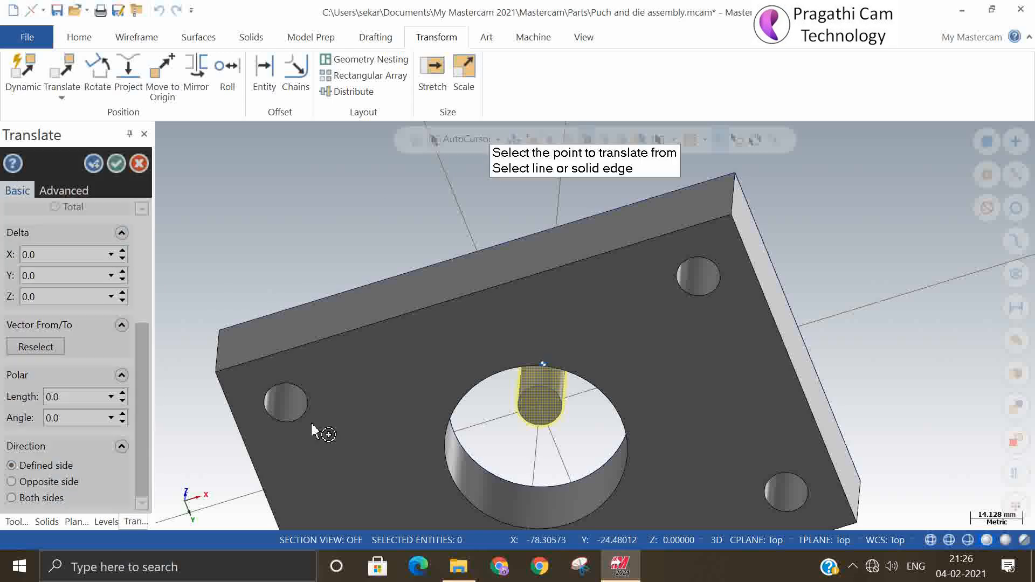
click(542, 410)
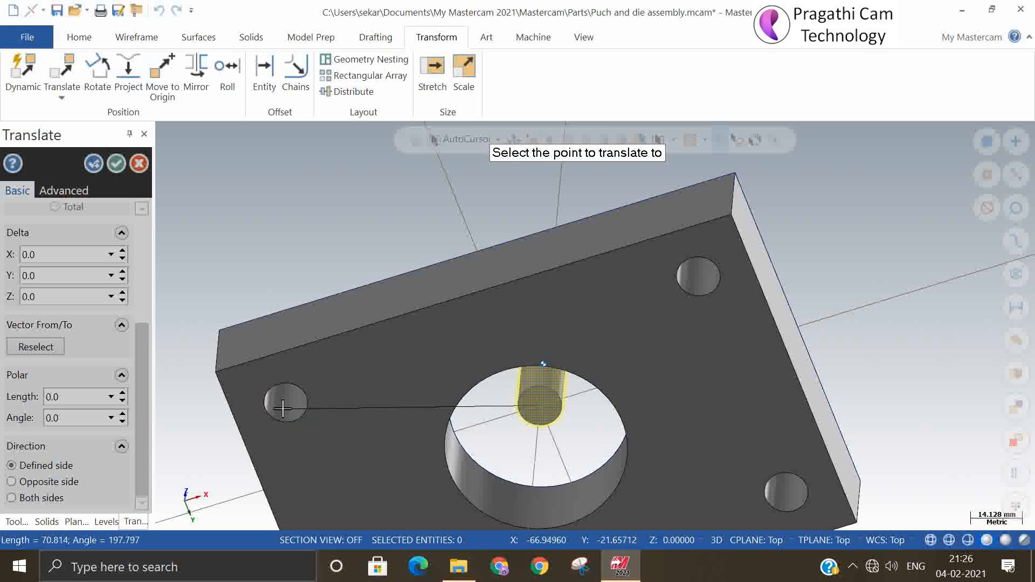
click(309, 417)
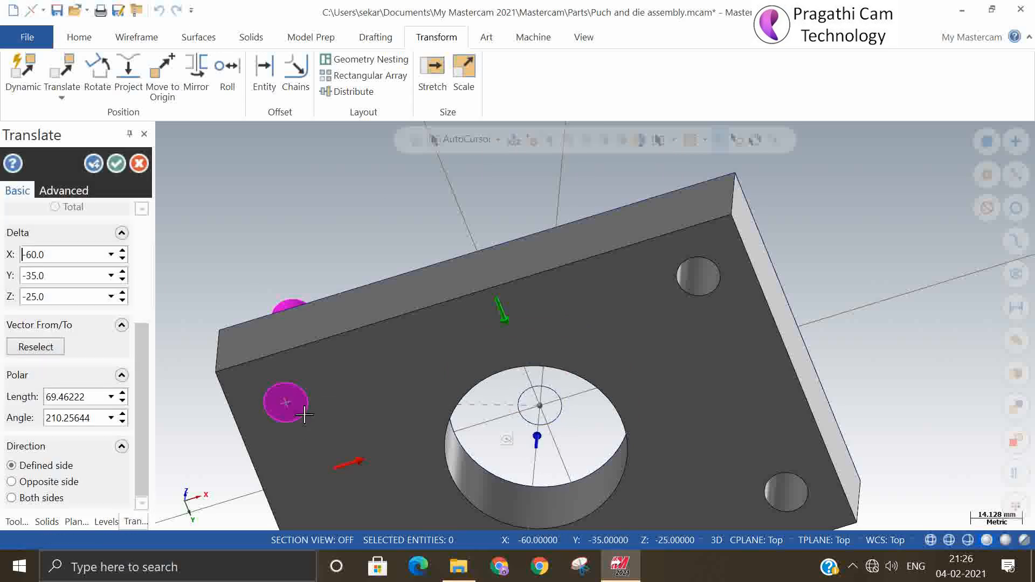
click(118, 164)
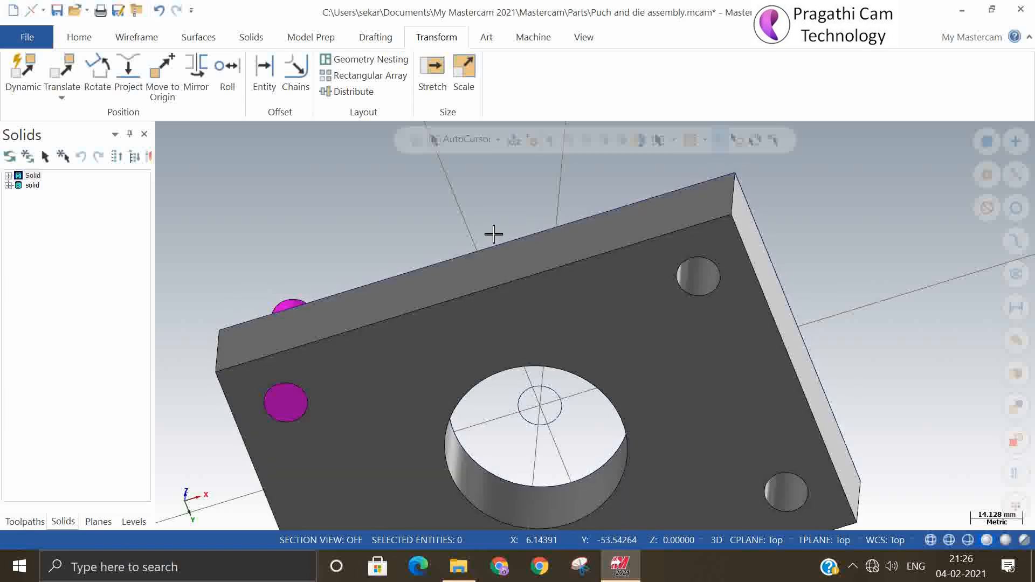
middle_drag(493, 233, 492, 488)
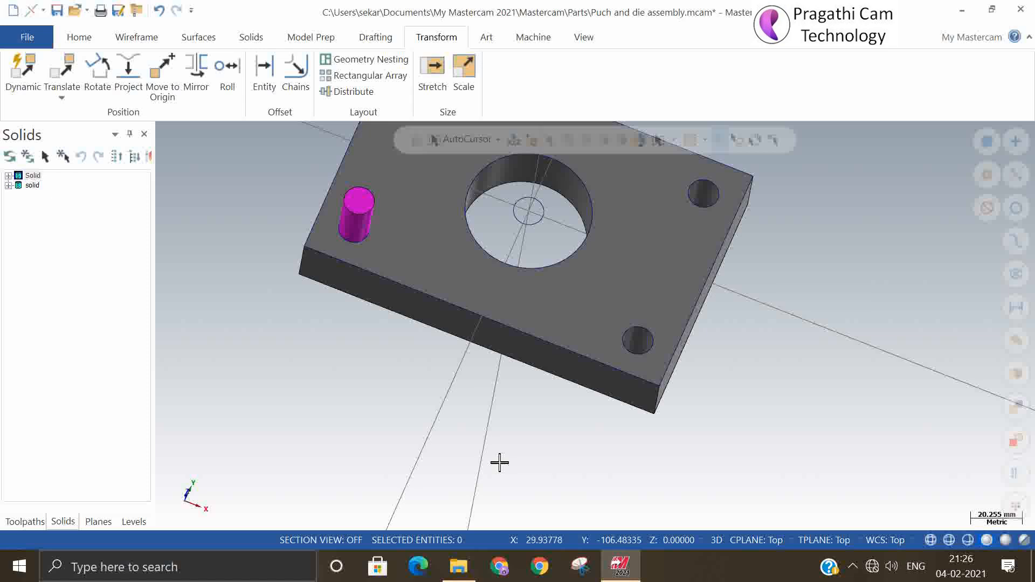
right_click(320, 382)
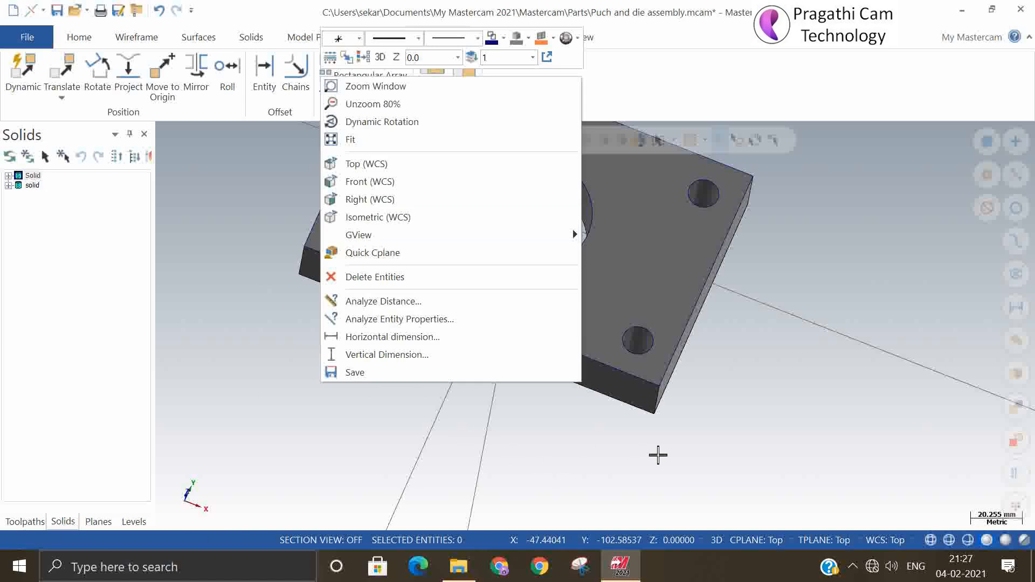
click(627, 418)
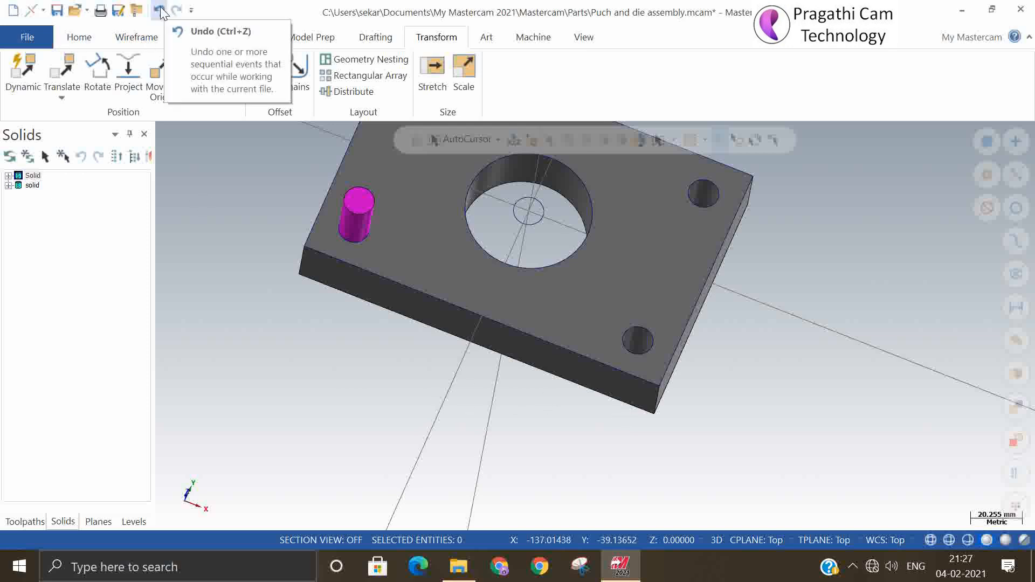
Copy the guide pin with Translate from its bottom centre to the adjacent corner hole, 120 mm along X
middle_drag(346, 370, 393, 227)
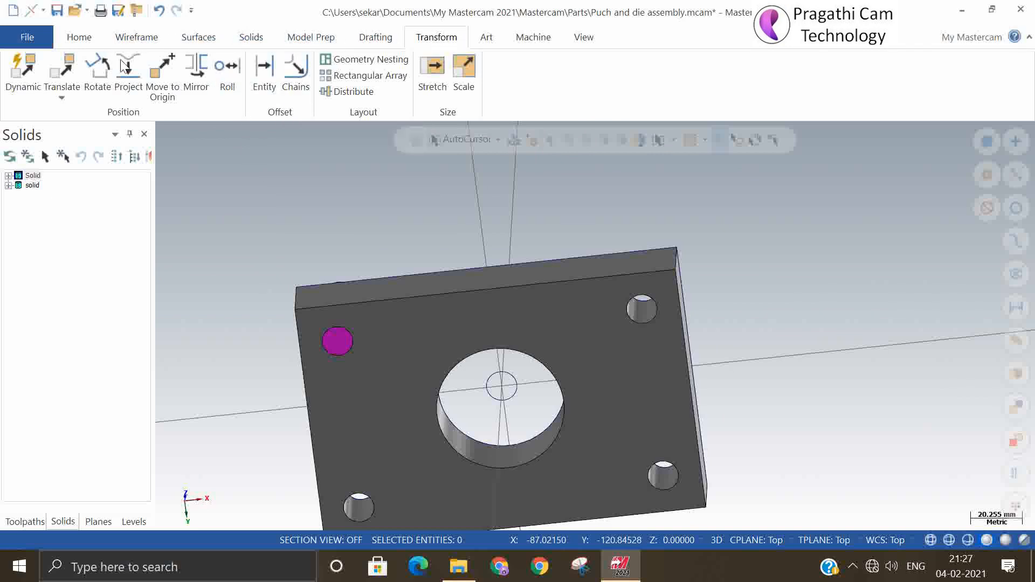
click(62, 97)
click(81, 113)
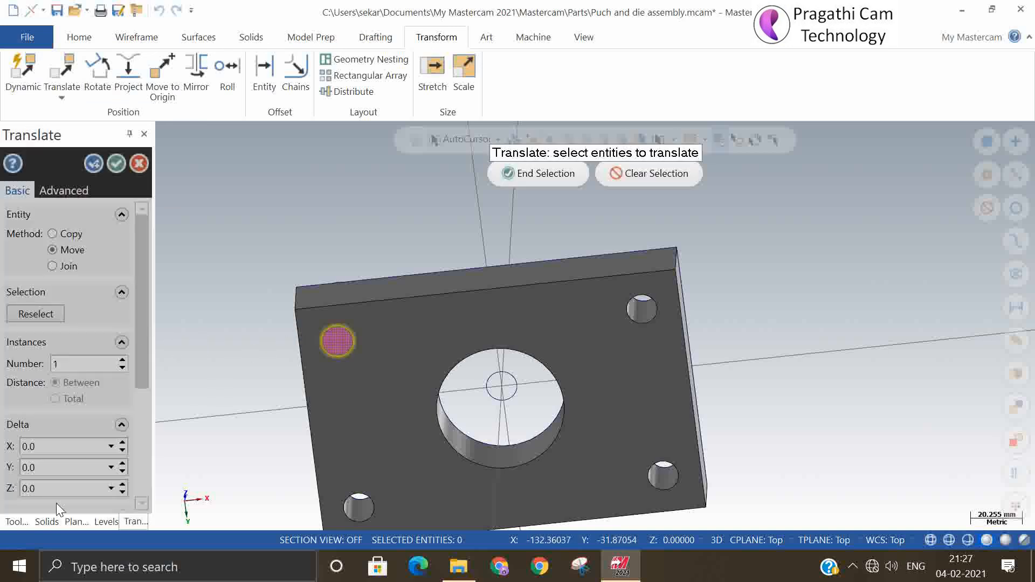
click(538, 173)
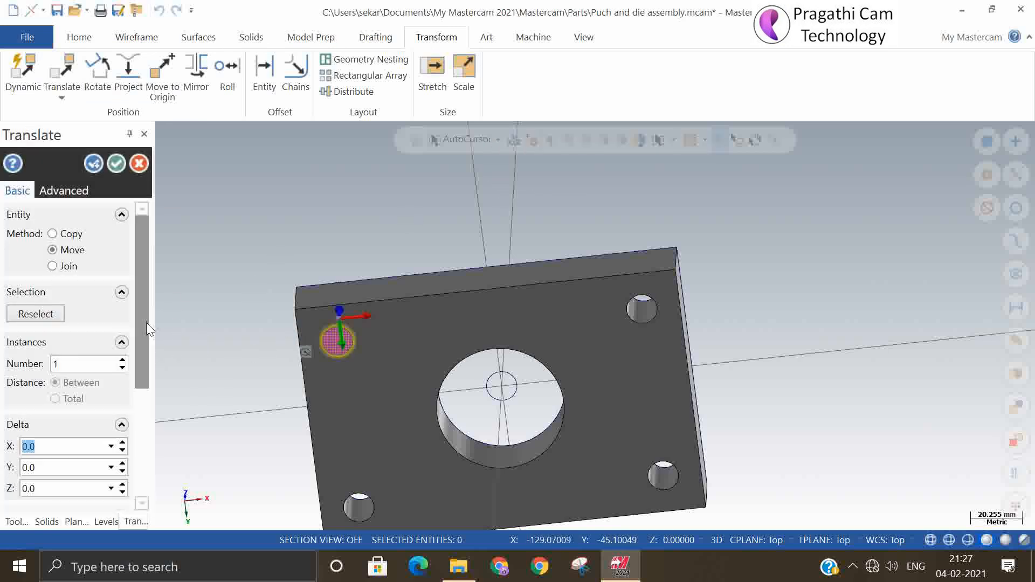
drag(147, 323, 126, 435)
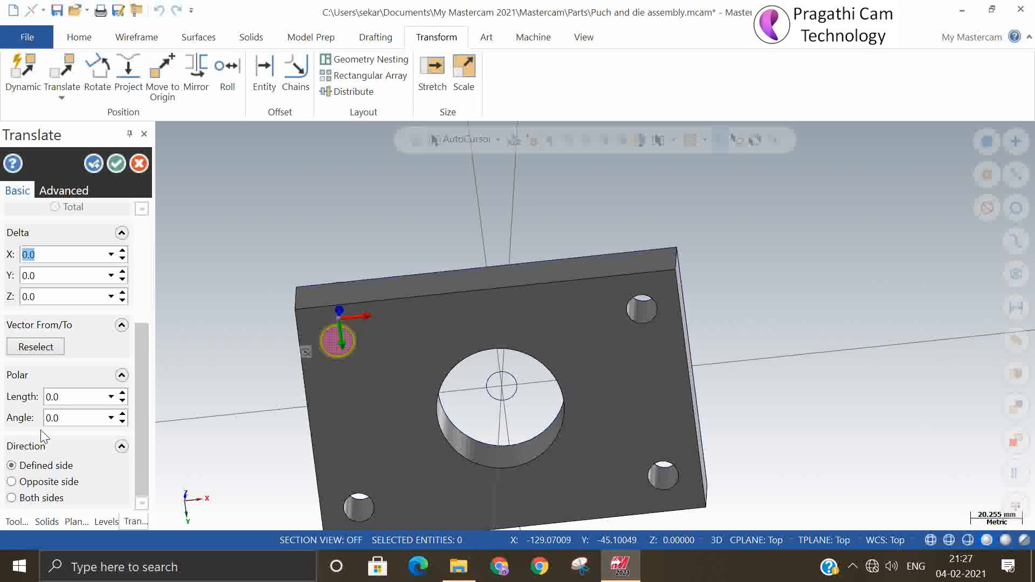
click(46, 347)
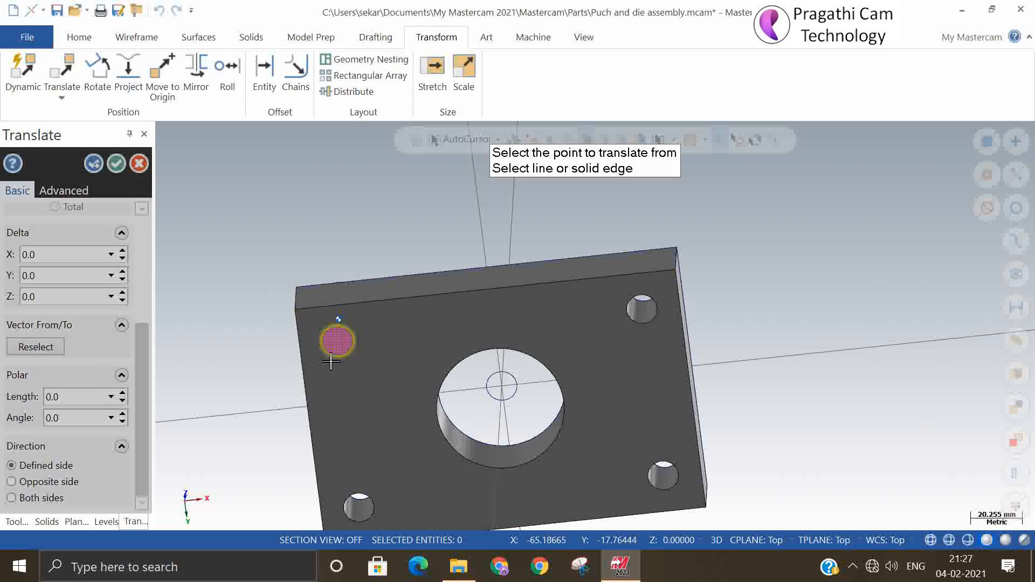
click(337, 343)
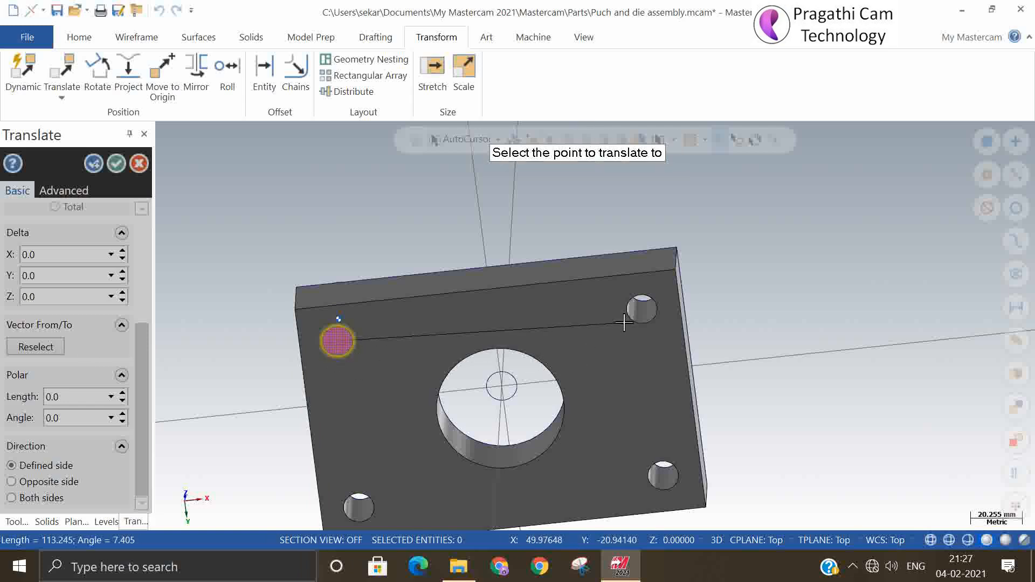
click(642, 310)
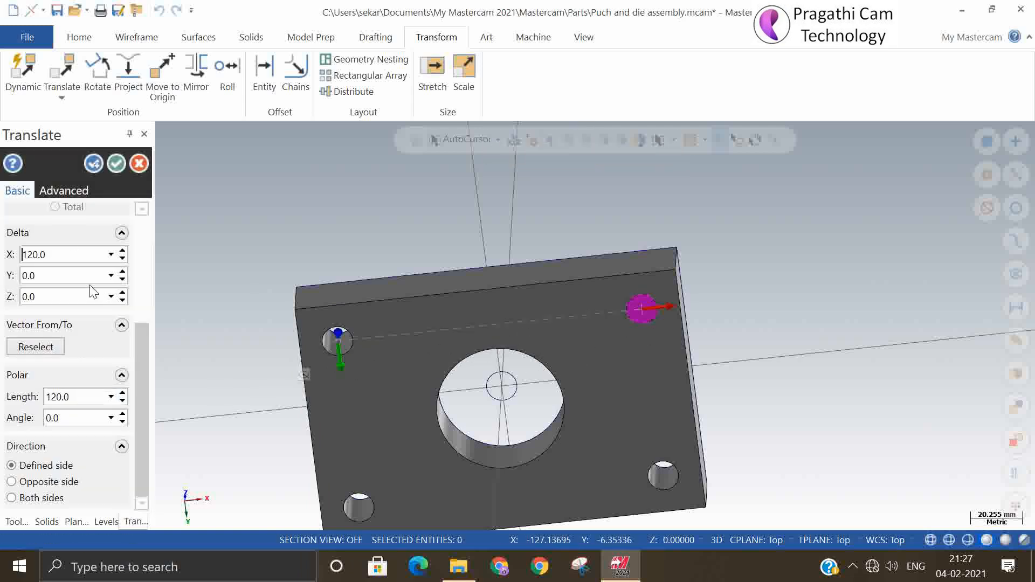
drag(140, 347, 134, 228)
click(70, 239)
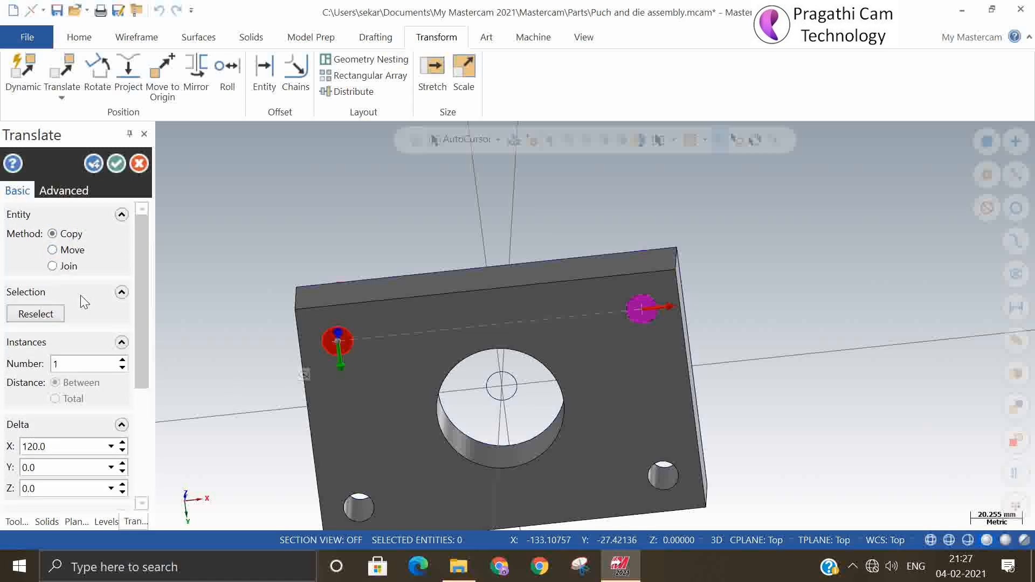
click(114, 165)
Copy both guide pins together with Translate to the die's two remaining corner holes, 70 mm along Y
click(343, 342)
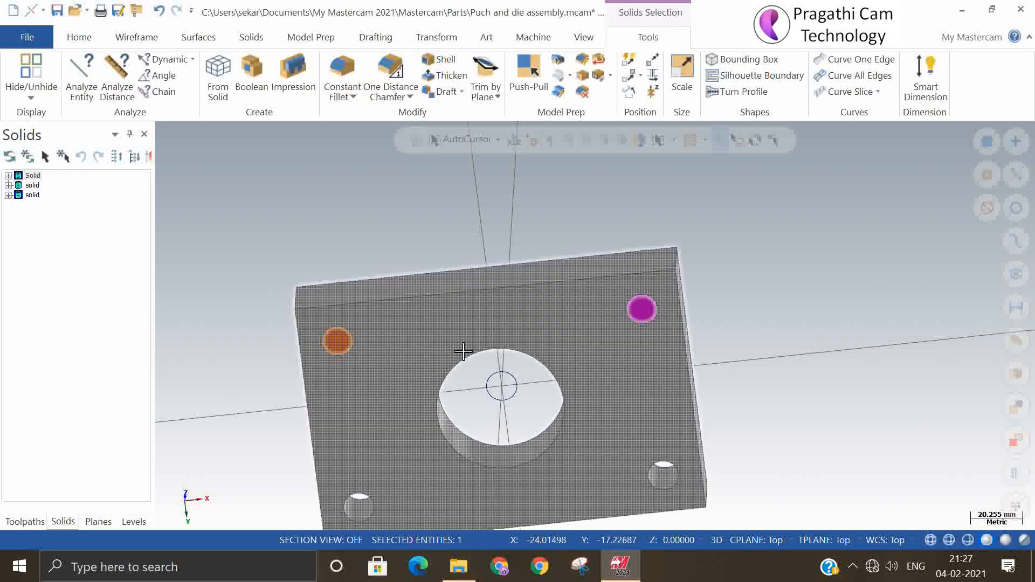
click(641, 310)
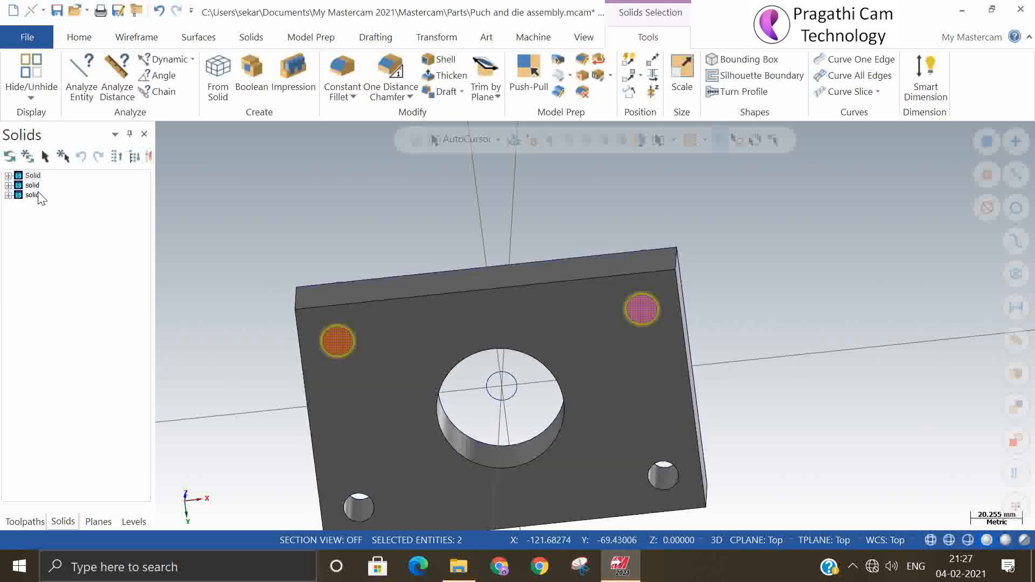
click(436, 38)
click(61, 97)
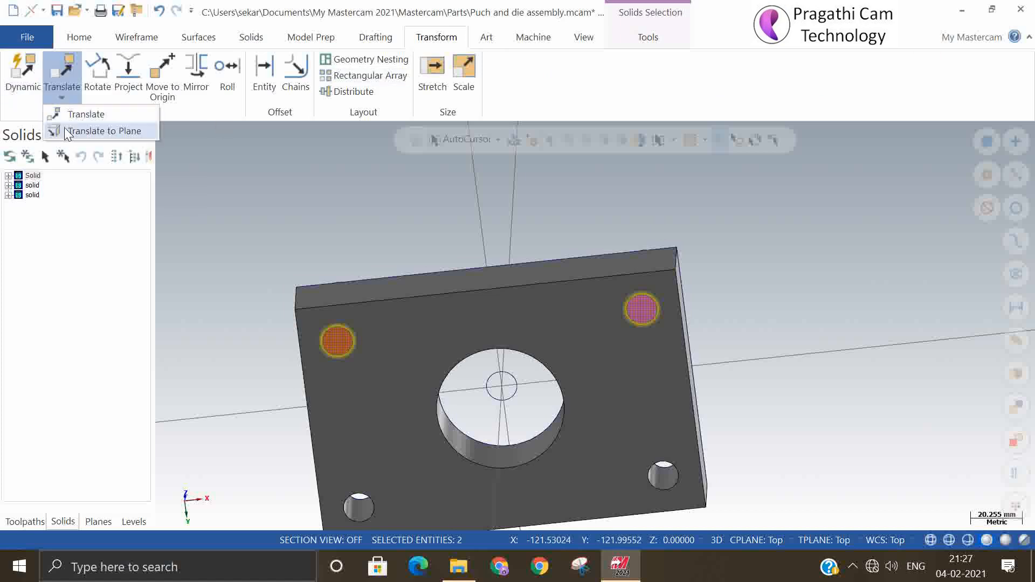
click(76, 114)
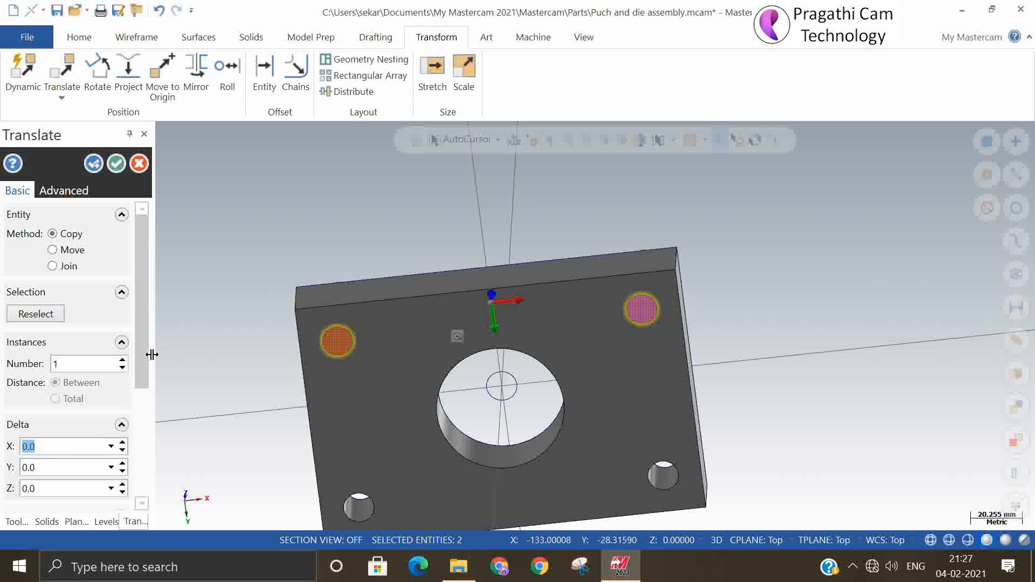
drag(139, 356, 130, 481)
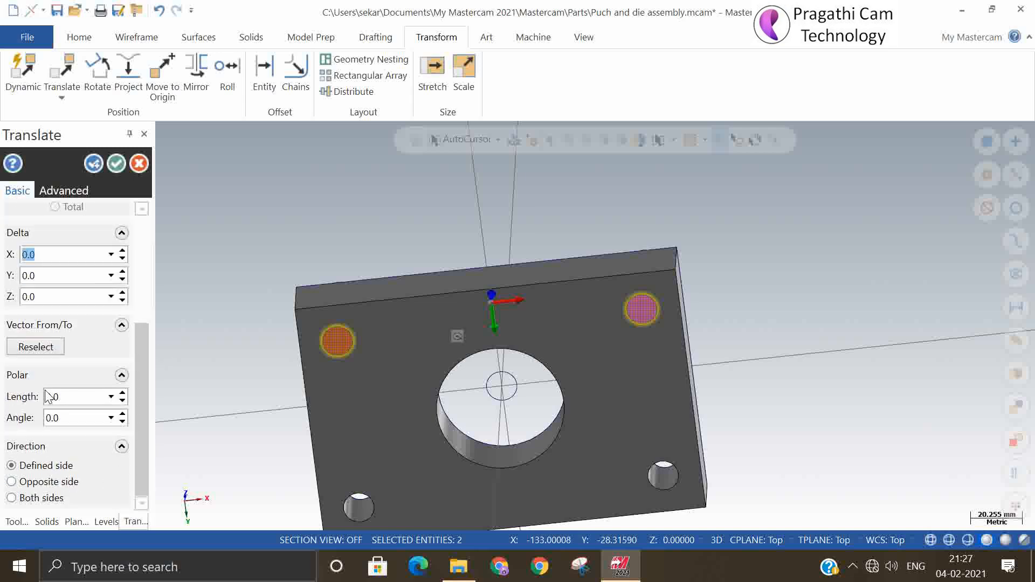
click(36, 347)
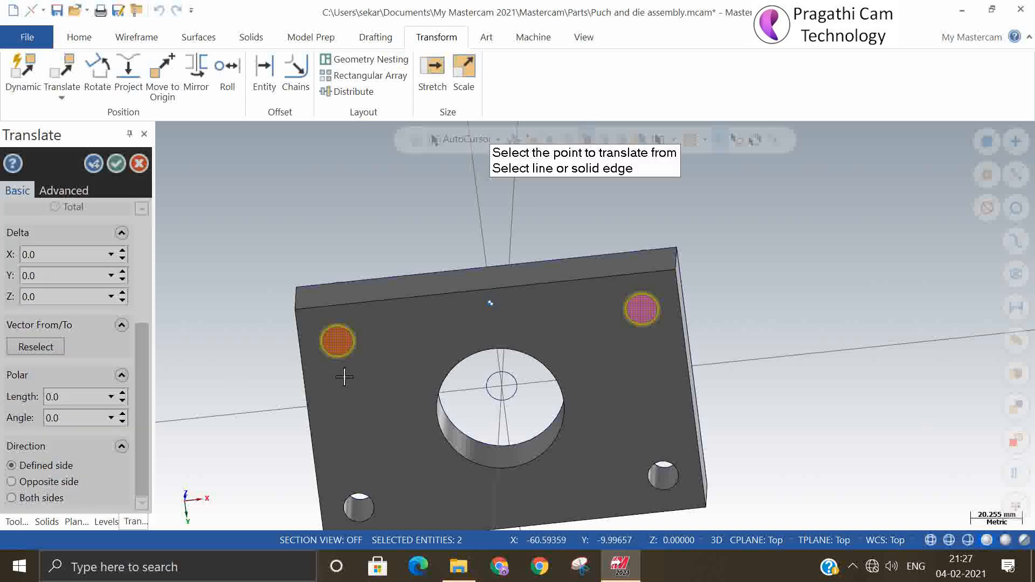
click(321, 346)
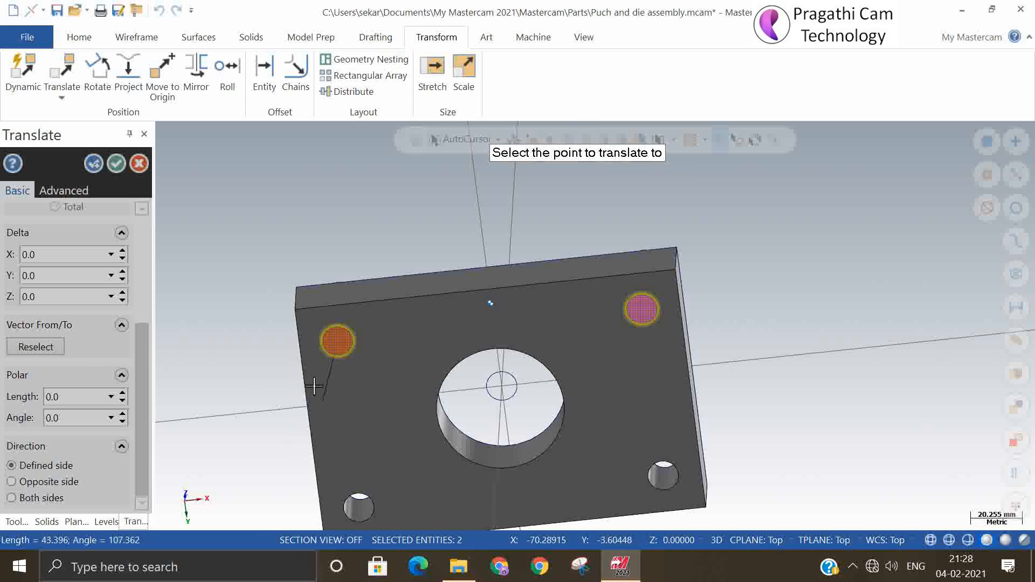
scroll(338, 458, down, 1)
scroll(338, 457, up, 1)
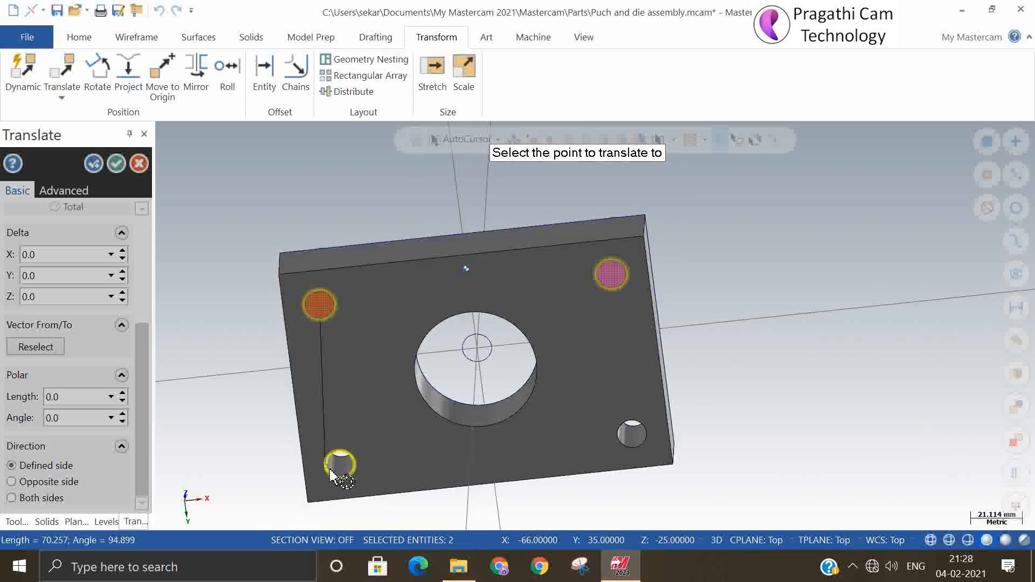
click(339, 477)
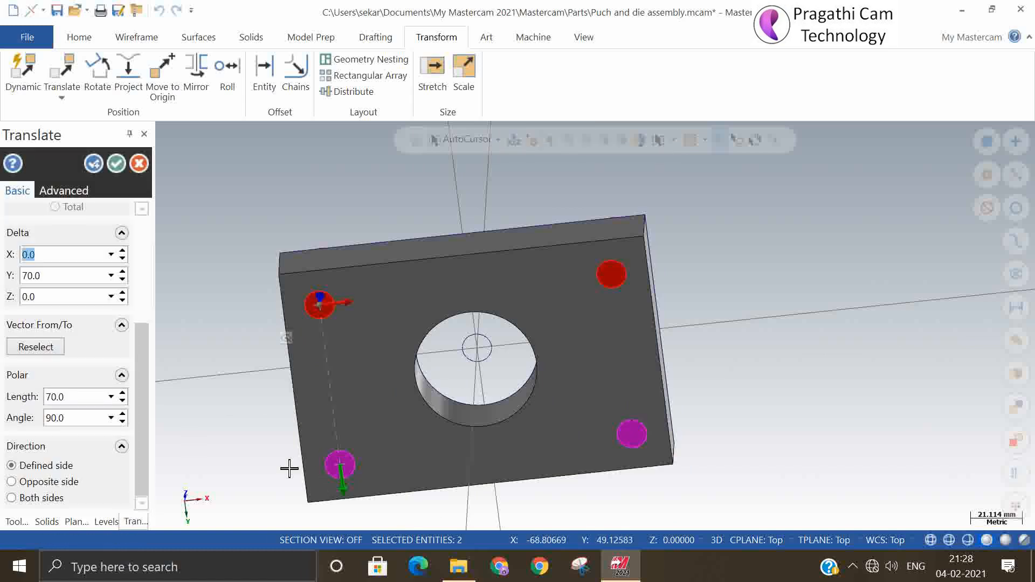
click(116, 162)
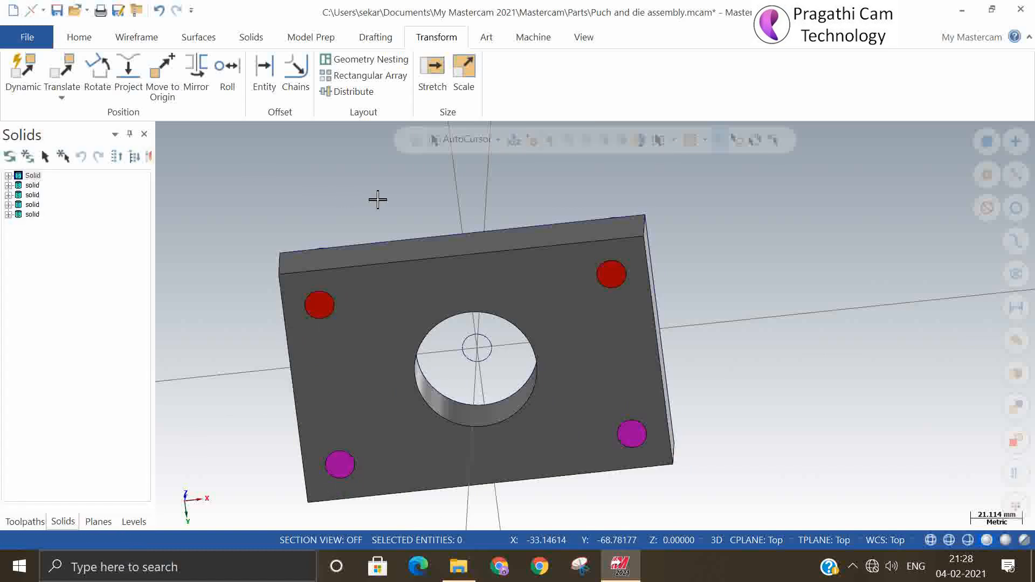
middle_drag(377, 199, 215, 282)
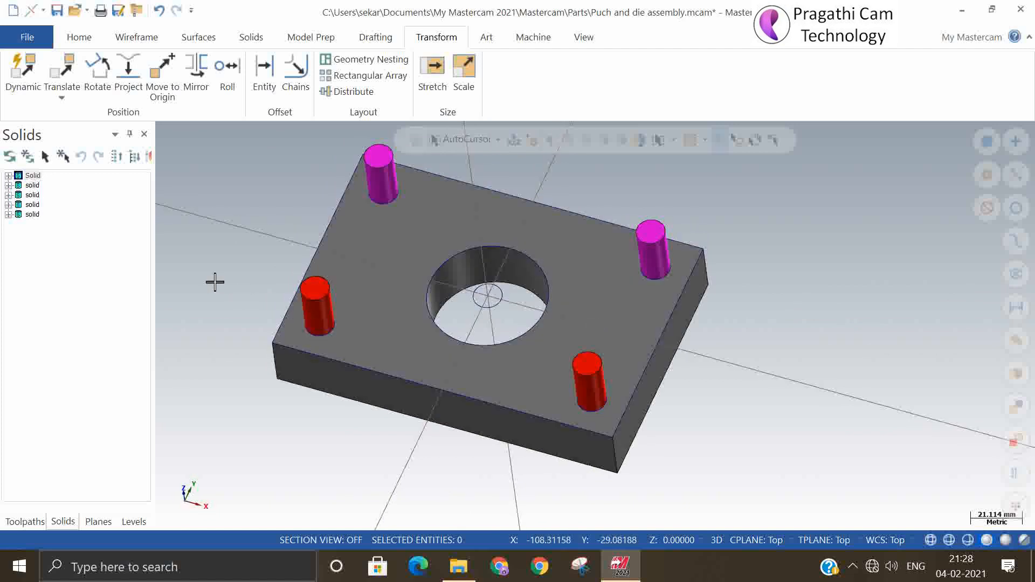
Merge the Punch.mcam file into the assembly
scroll(232, 315, down, 1)
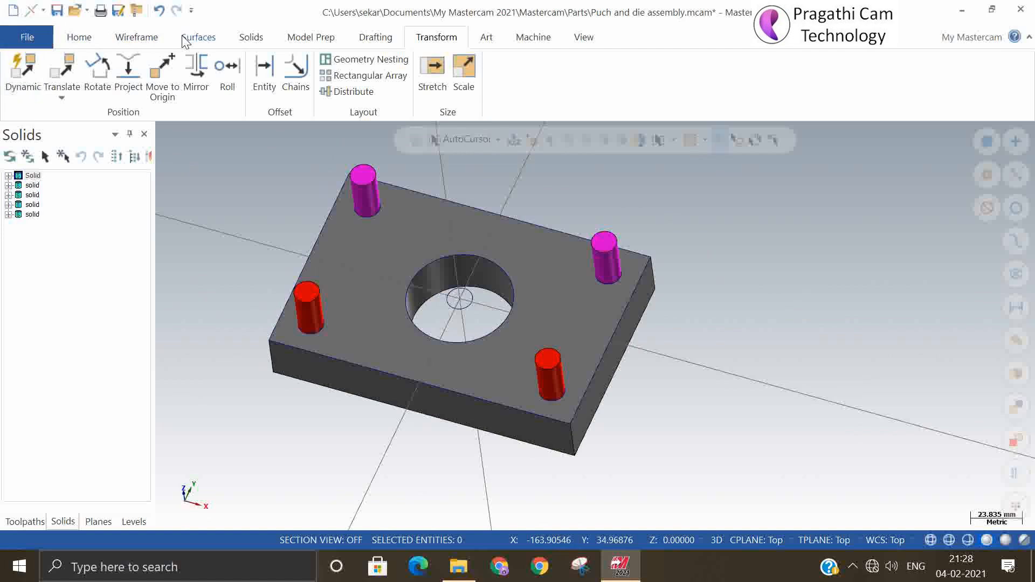
click(24, 38)
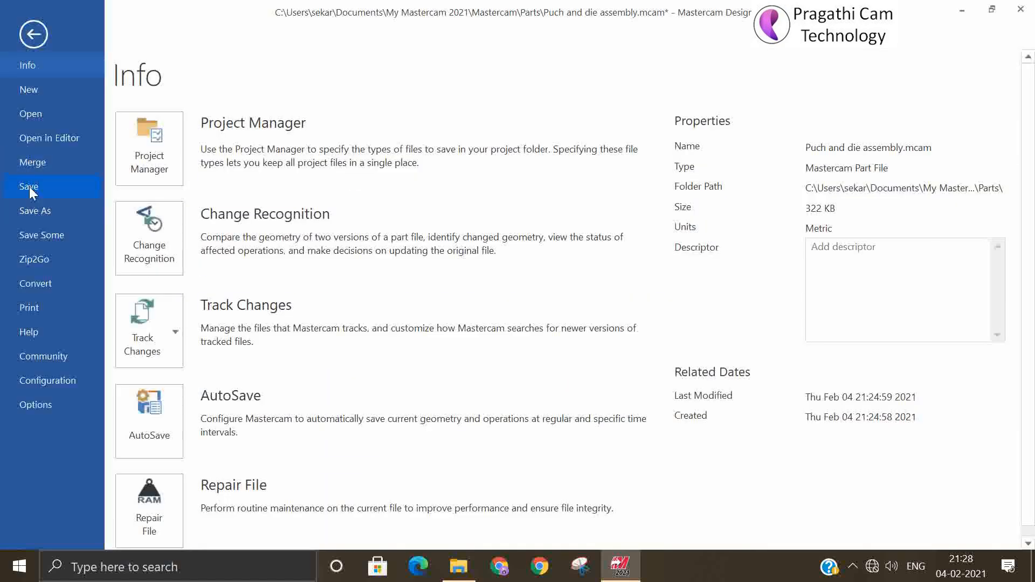
click(31, 164)
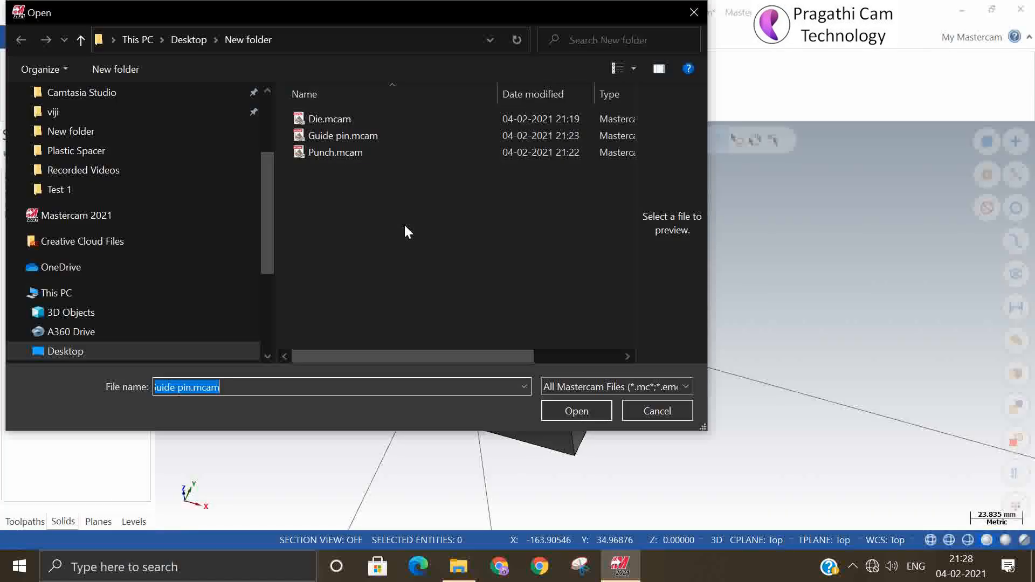
click(332, 152)
click(564, 413)
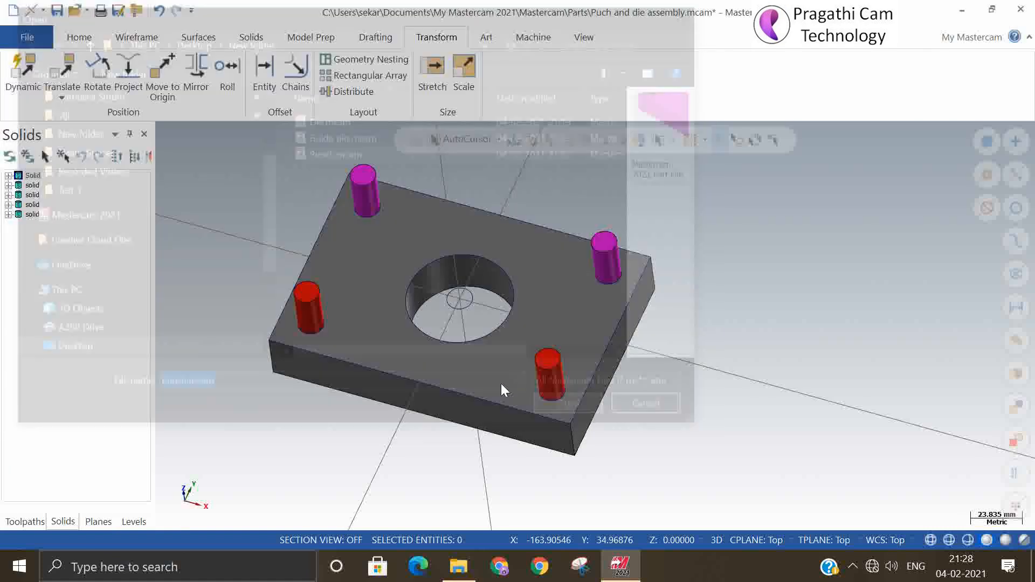
click(115, 165)
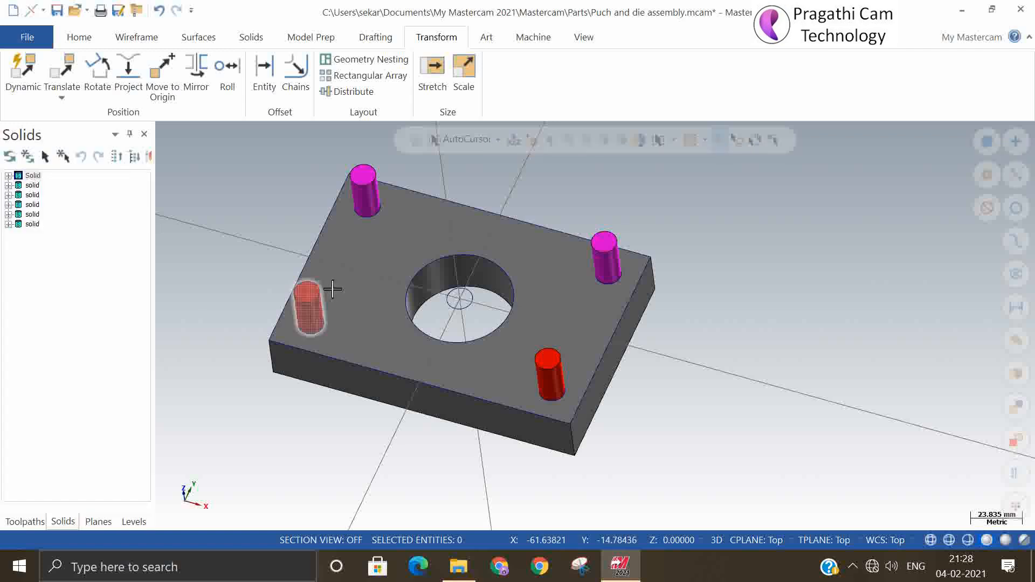
scroll(326, 278, down, 5)
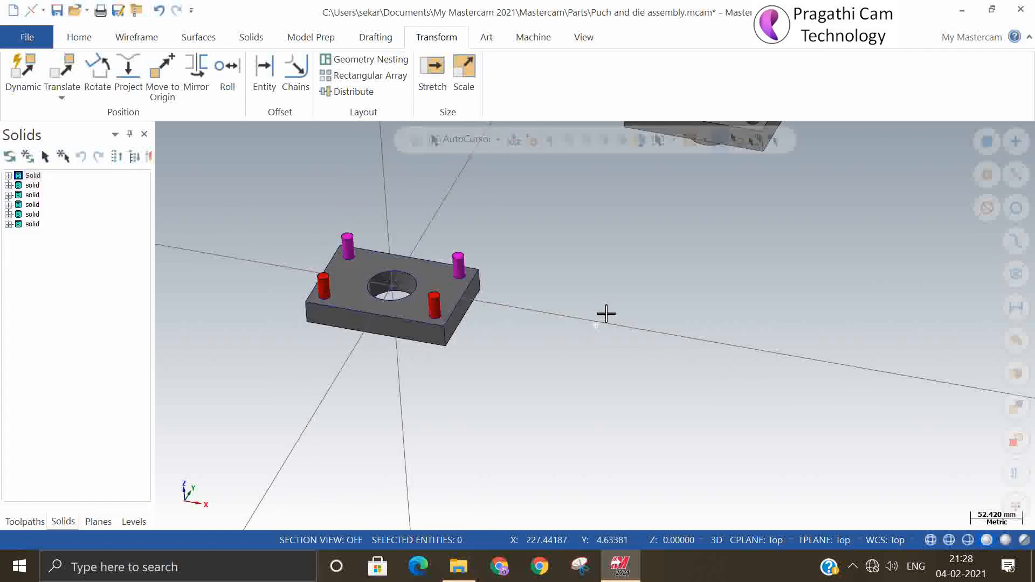
mouse_move(607, 313)
middle_down()
mouse_move(608, 289)
mouse_move(600, 305)
middle_up()
scroll(617, 386, down, 2)
scroll(766, 168, up, 1)
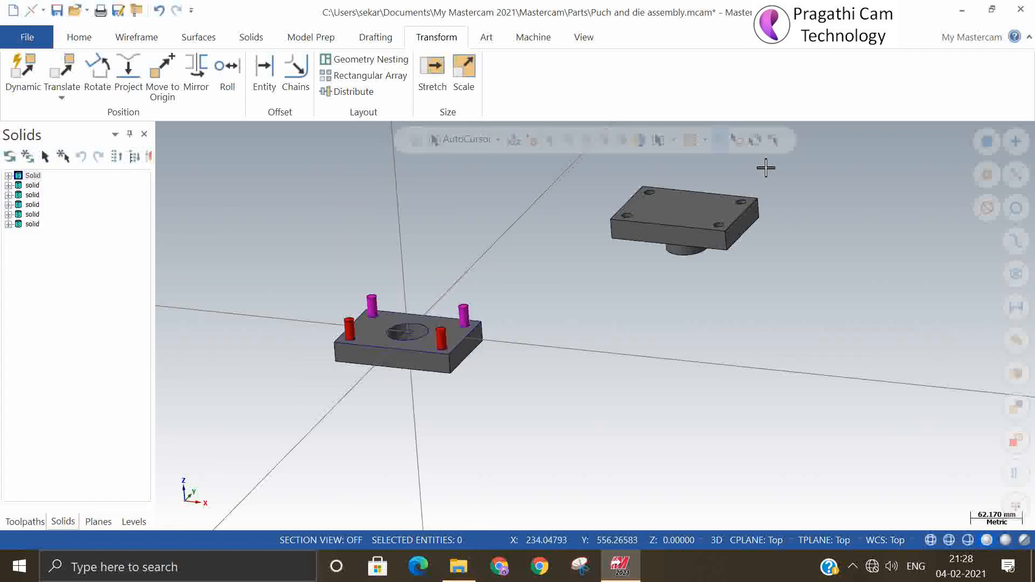
scroll(739, 268, up, 2)
mouse_move(693, 372)
middle_down()
mouse_move(698, 340)
mouse_move(674, 348)
mouse_move(675, 380)
middle_up()
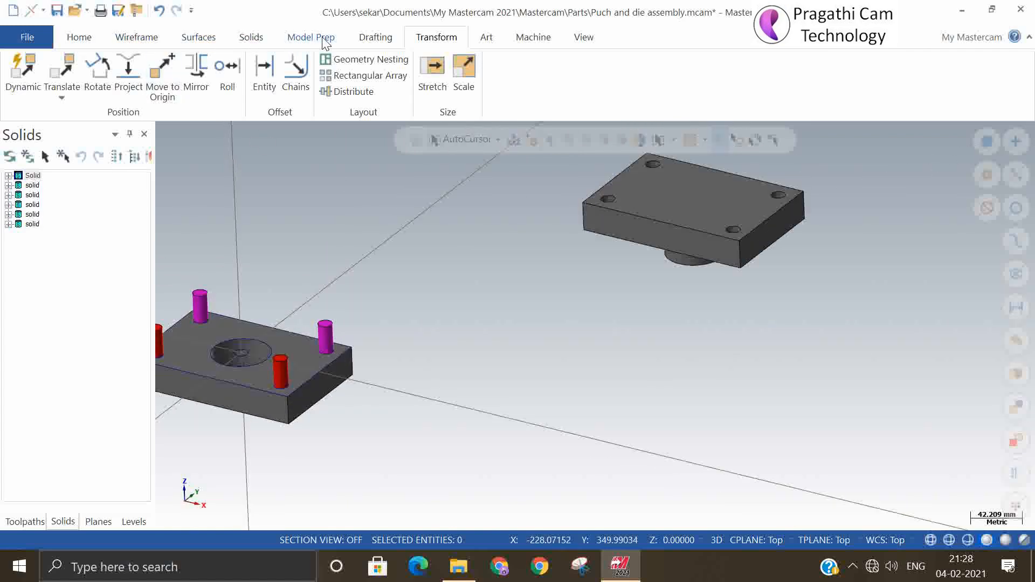
Move the punch with Translate from its boss's bottom centre to the top centre of the die's central hole, delta X -208.3701, Y -367.23092, Z 25
click(61, 96)
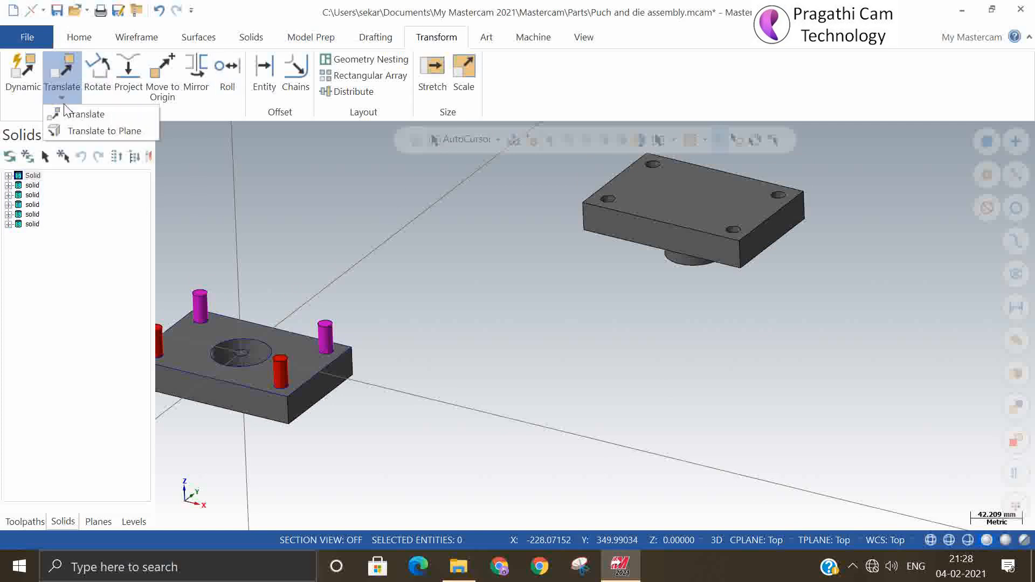
click(71, 115)
scroll(545, 268, down, 2)
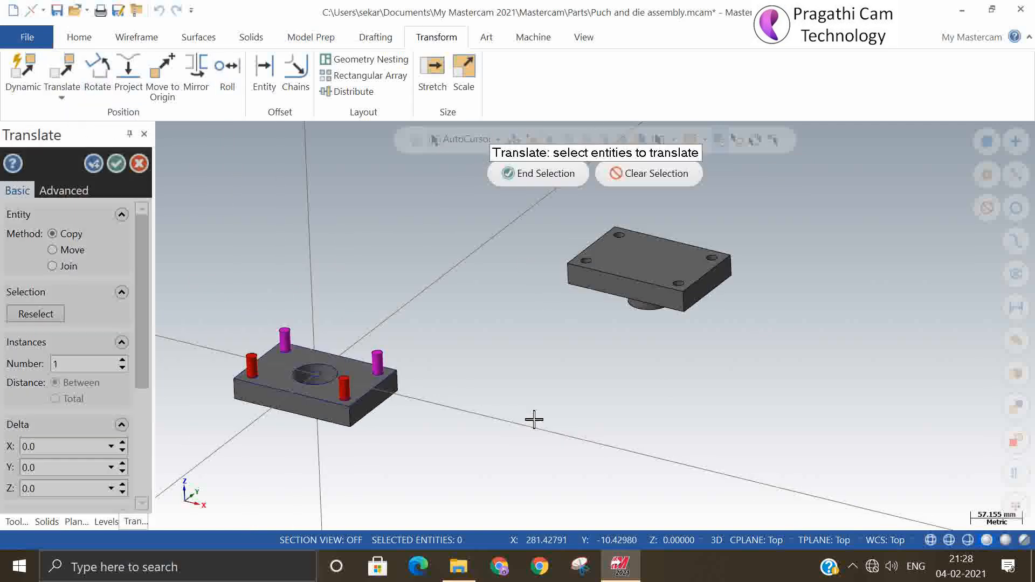
click(547, 298)
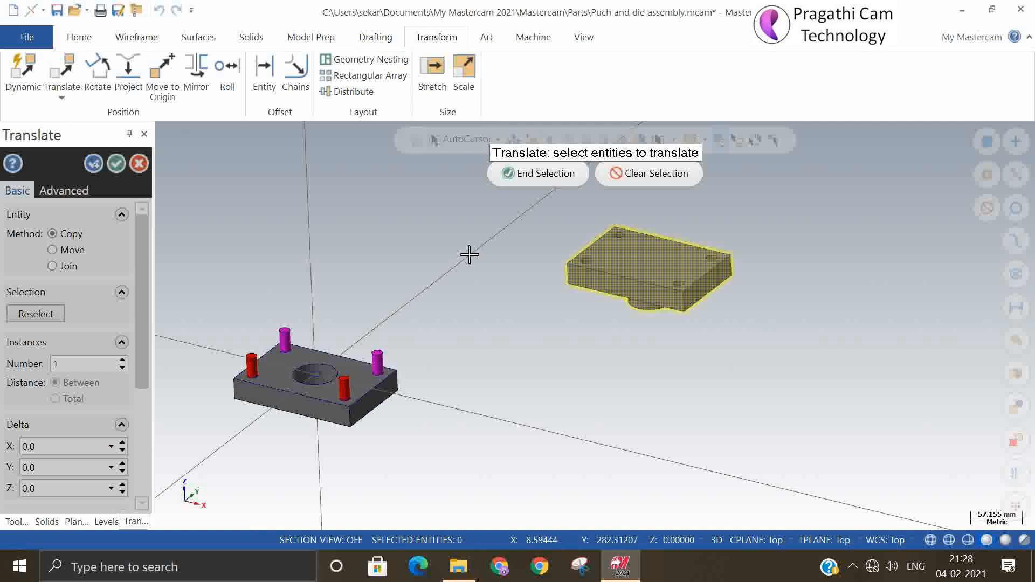
click(531, 178)
middle_drag(624, 382, 593, 319)
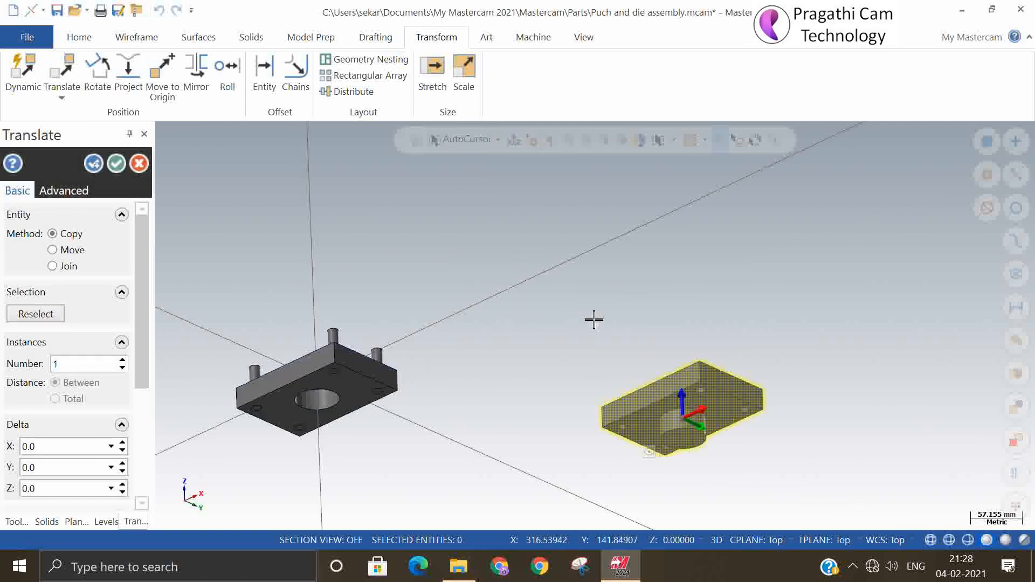
scroll(690, 438, up, 3)
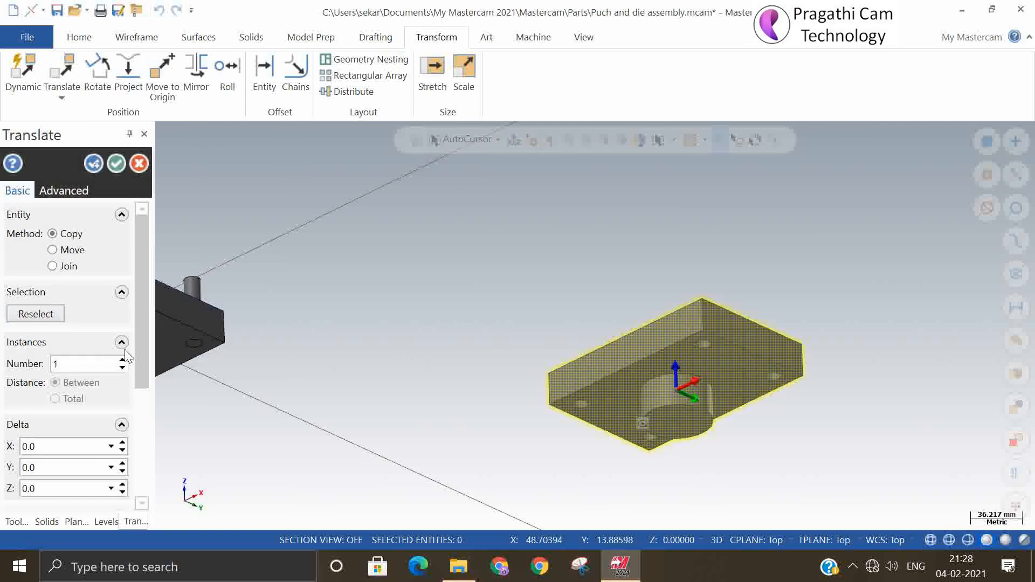
scroll(127, 359, down, 5)
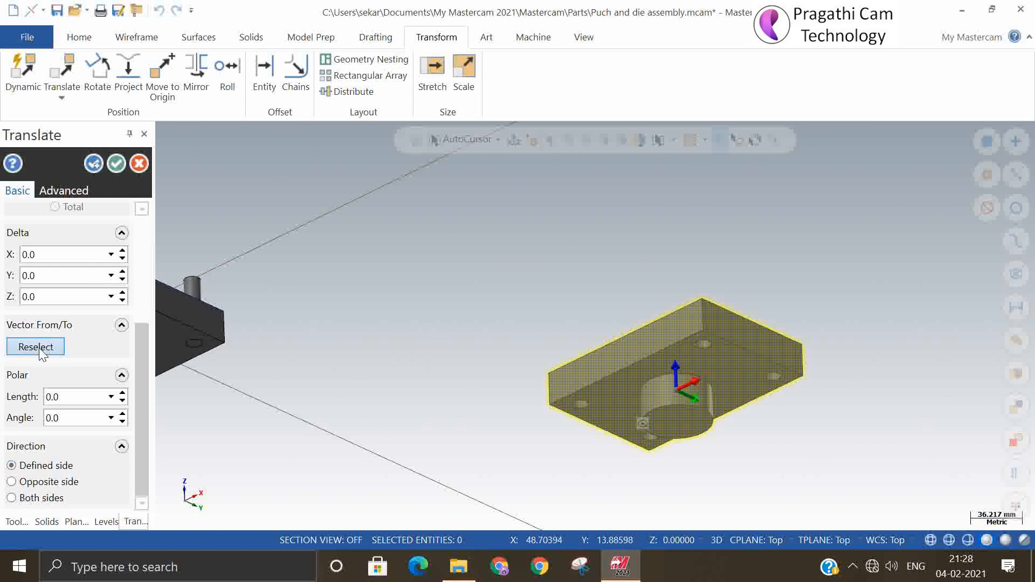
click(38, 348)
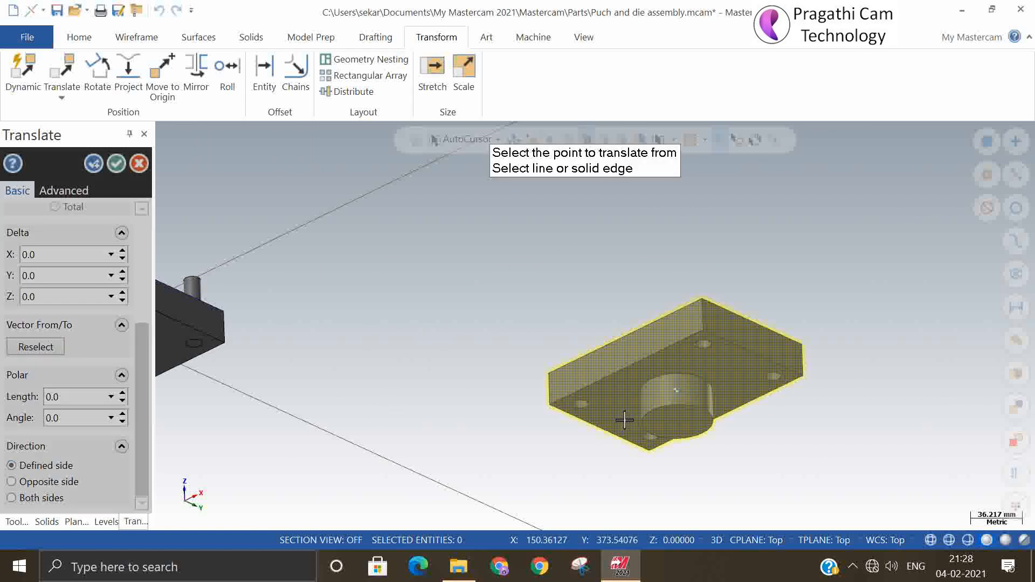
click(680, 443)
scroll(628, 363, down, 3)
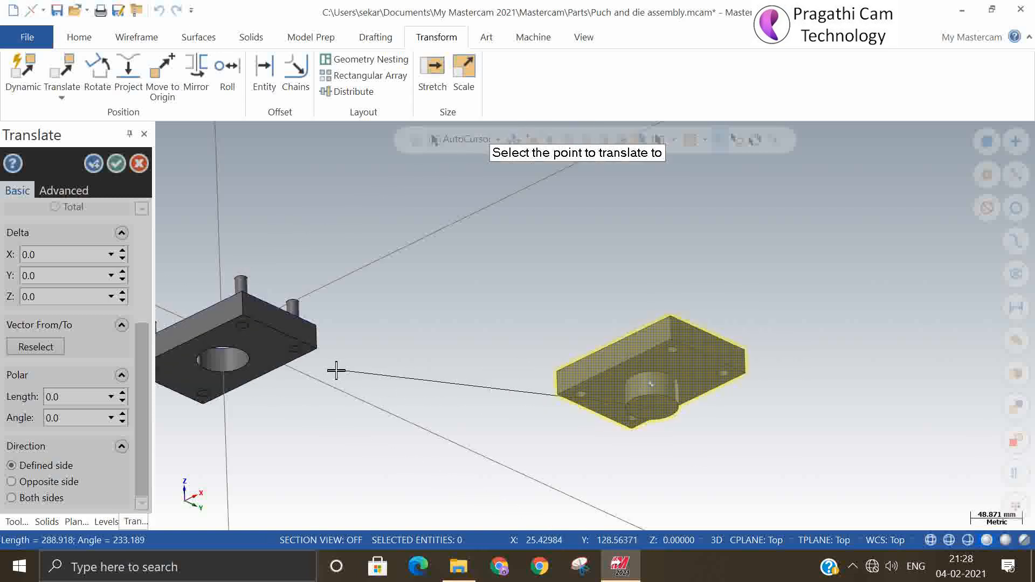
middle_drag(334, 369, 360, 450)
scroll(226, 366, up, 3)
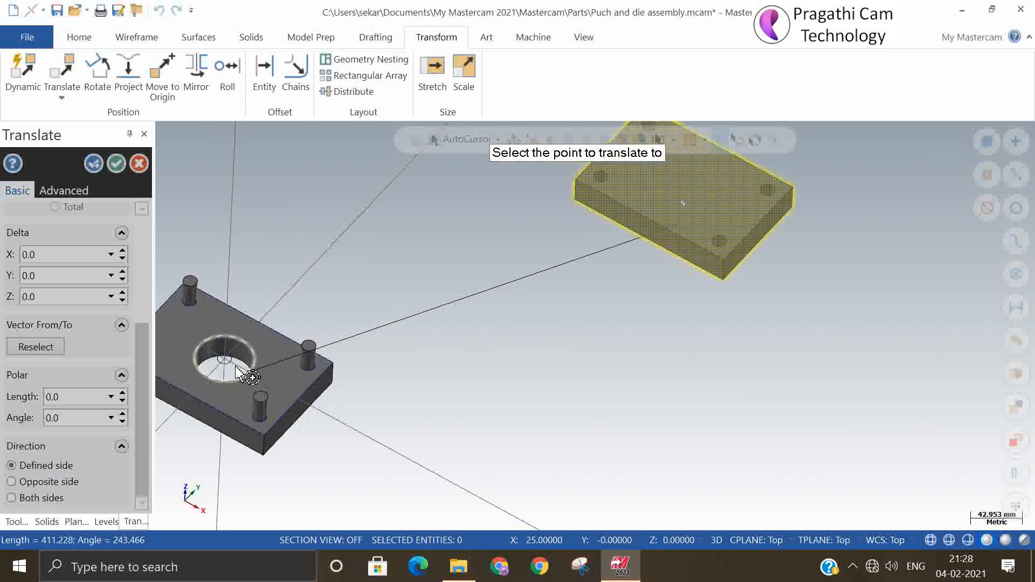
click(203, 381)
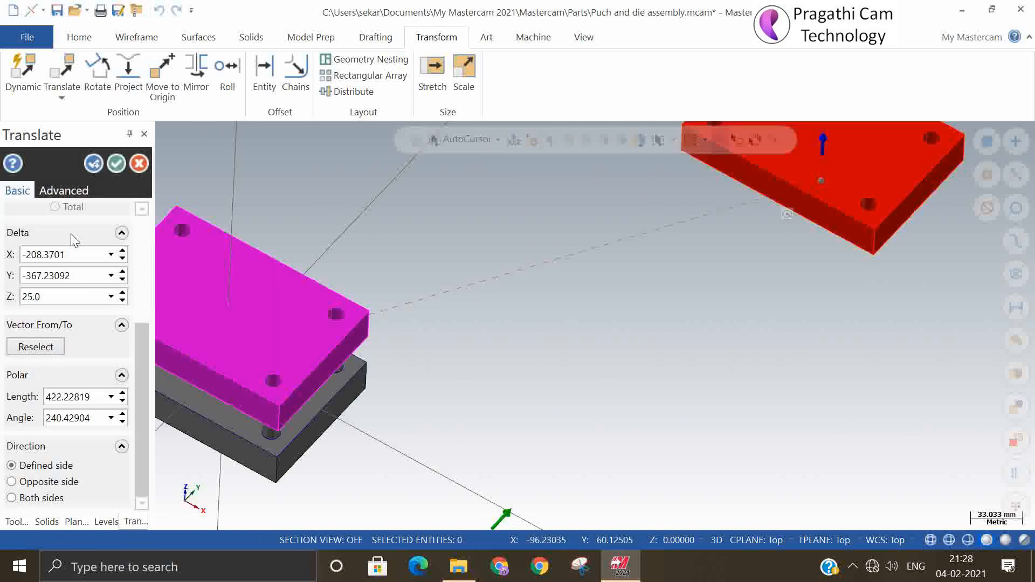
scroll(143, 301, up, 5)
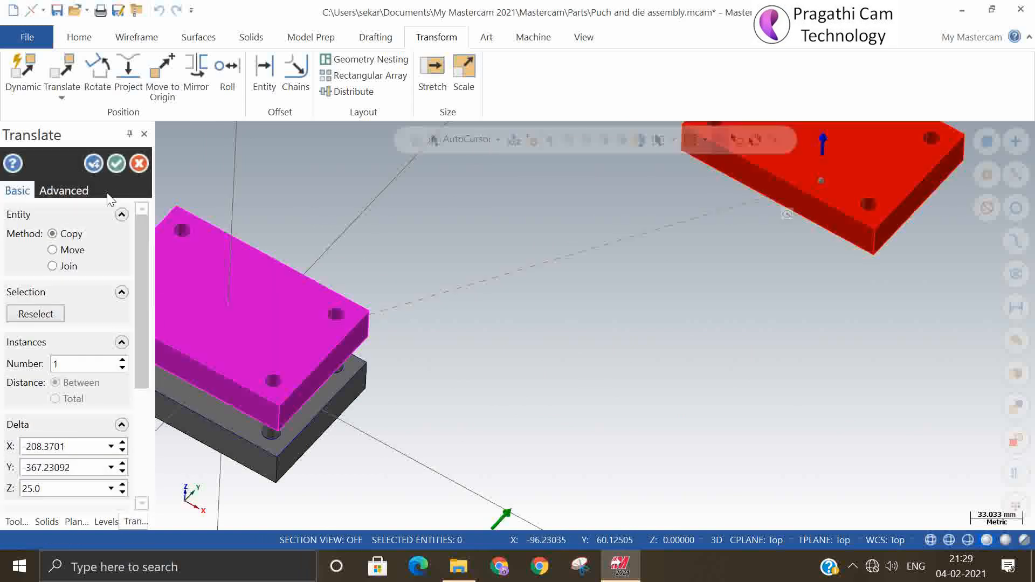
click(53, 250)
click(117, 163)
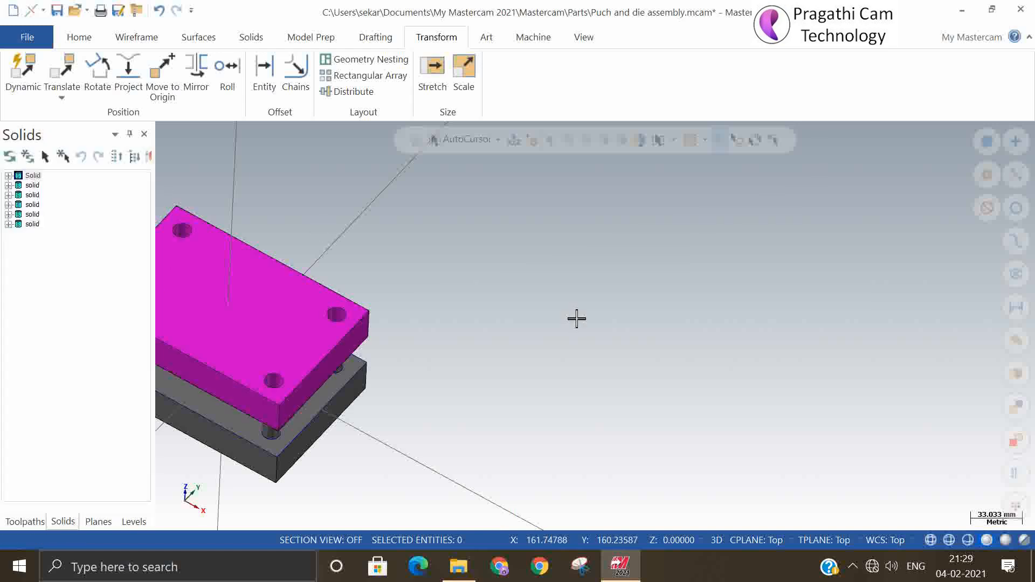
Switch to the isometric view and clear the transform colours from the assembly
scroll(575, 317, down, 3)
middle_drag(557, 335, 604, 294)
right_click(601, 289)
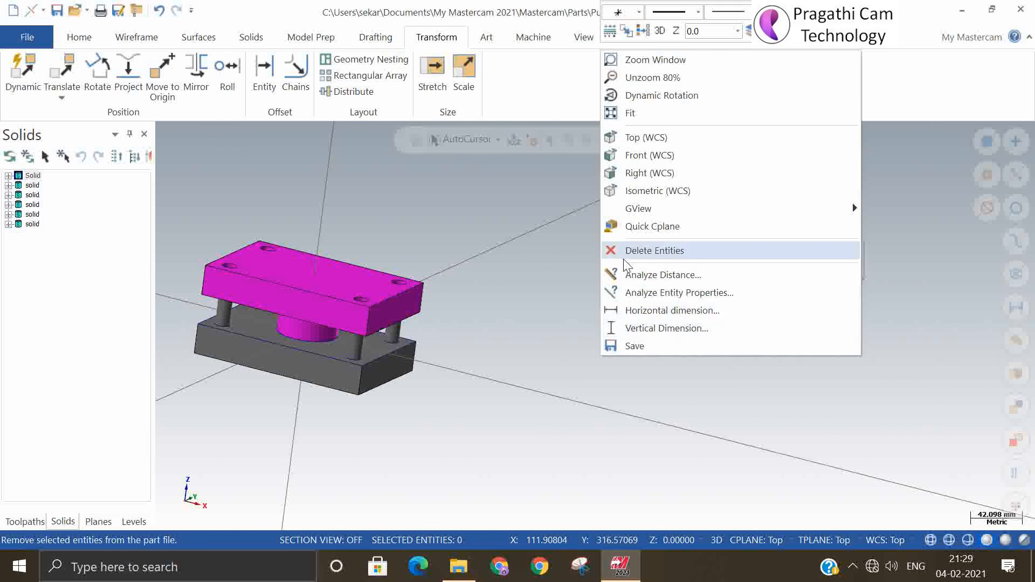
click(662, 191)
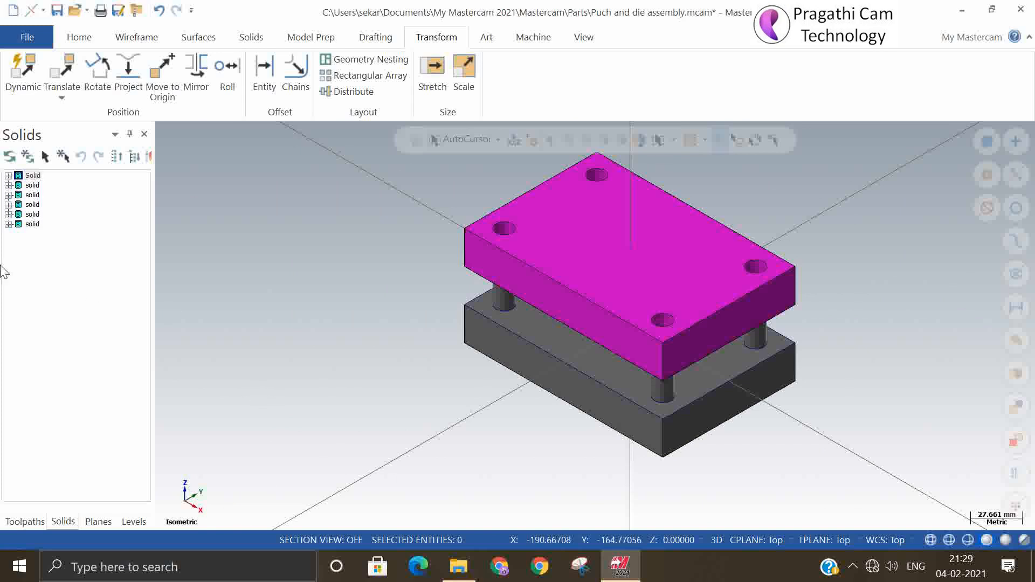
right_click(307, 262)
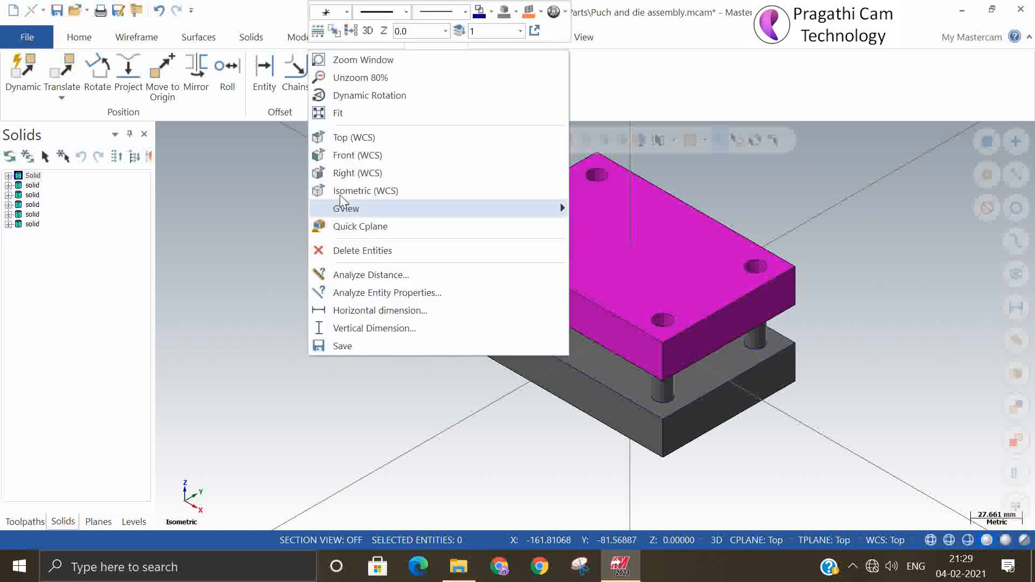
click(354, 124)
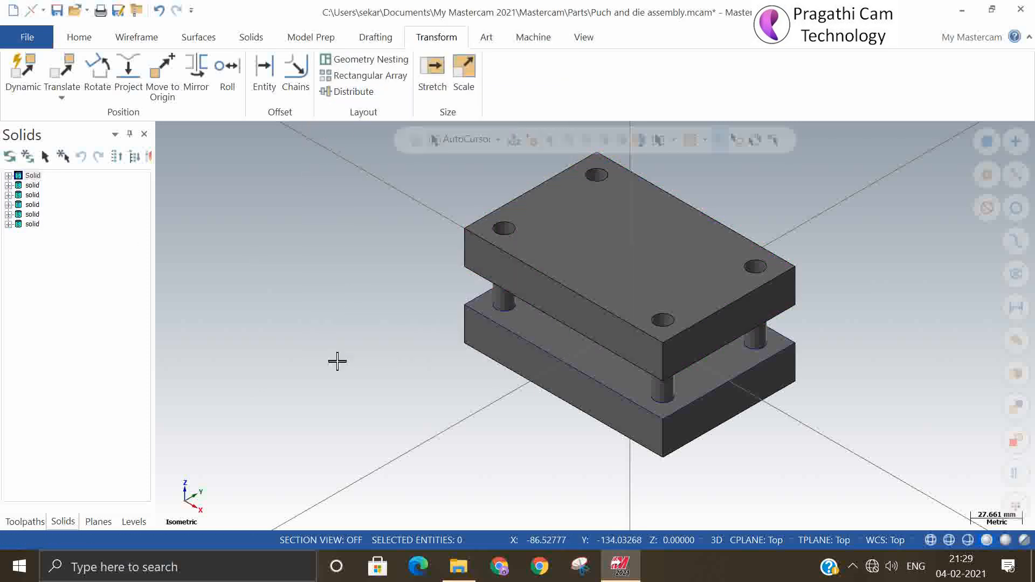
Set up a Translate move of the punch plate straight up from the die with a Z delta of 25 mm
middle_drag(335, 361, 658, 381)
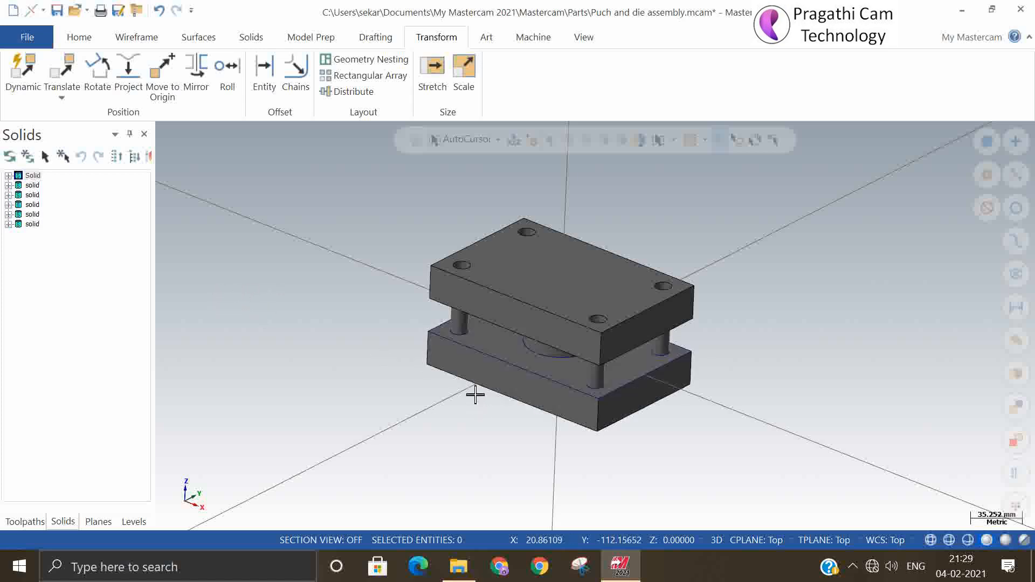
click(512, 318)
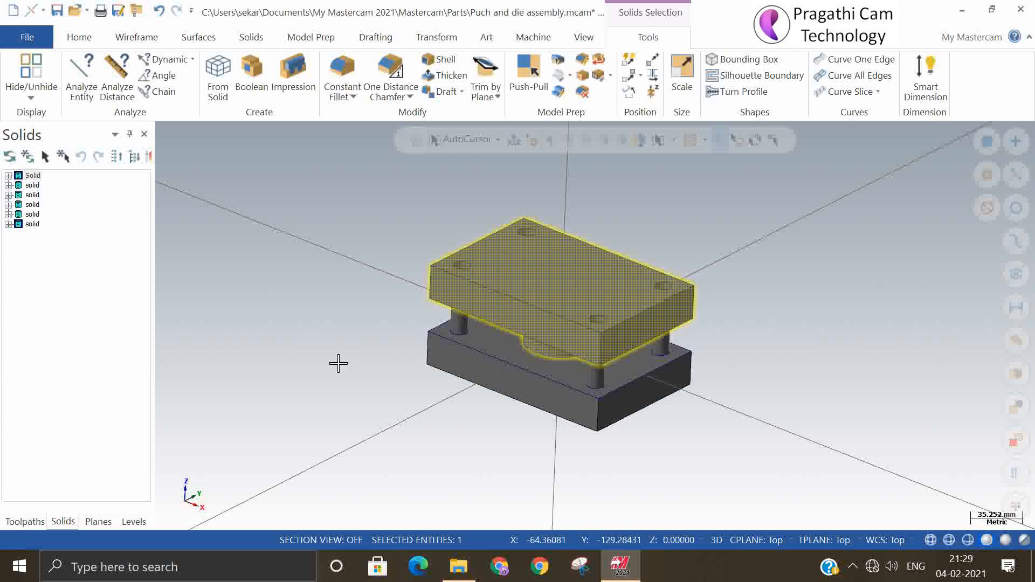
middle_drag(445, 355, 437, 359)
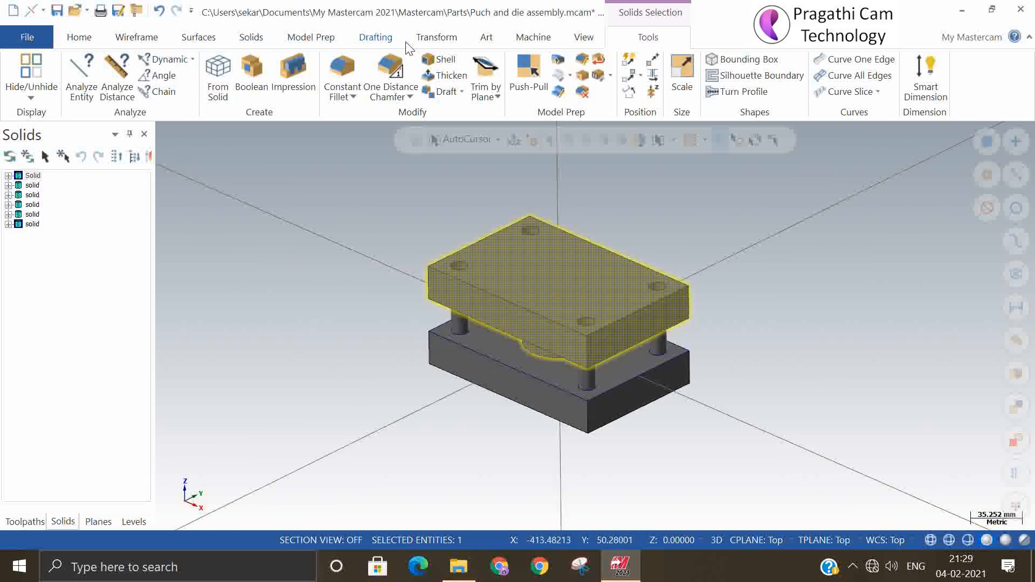
click(431, 39)
click(69, 99)
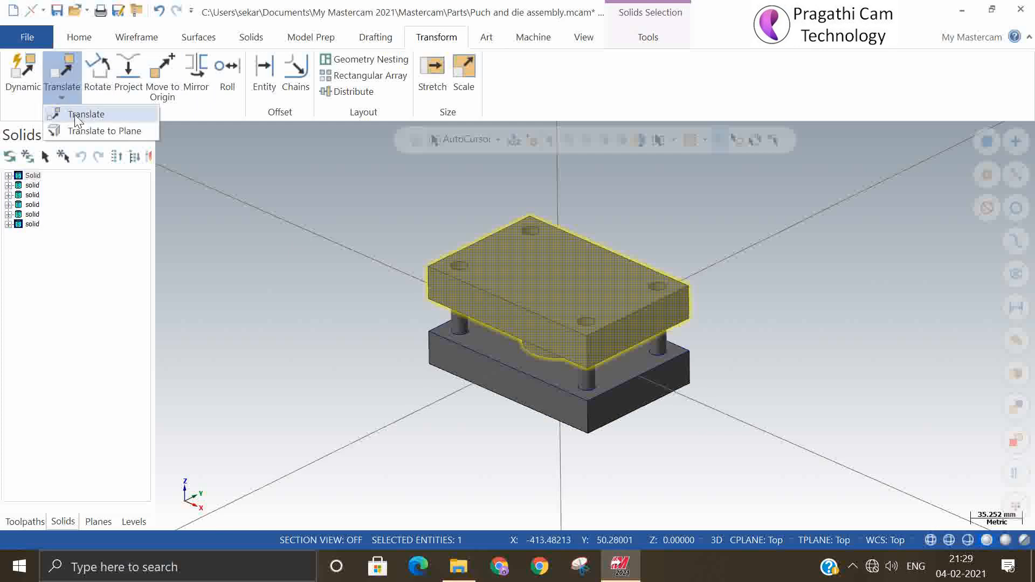
click(77, 115)
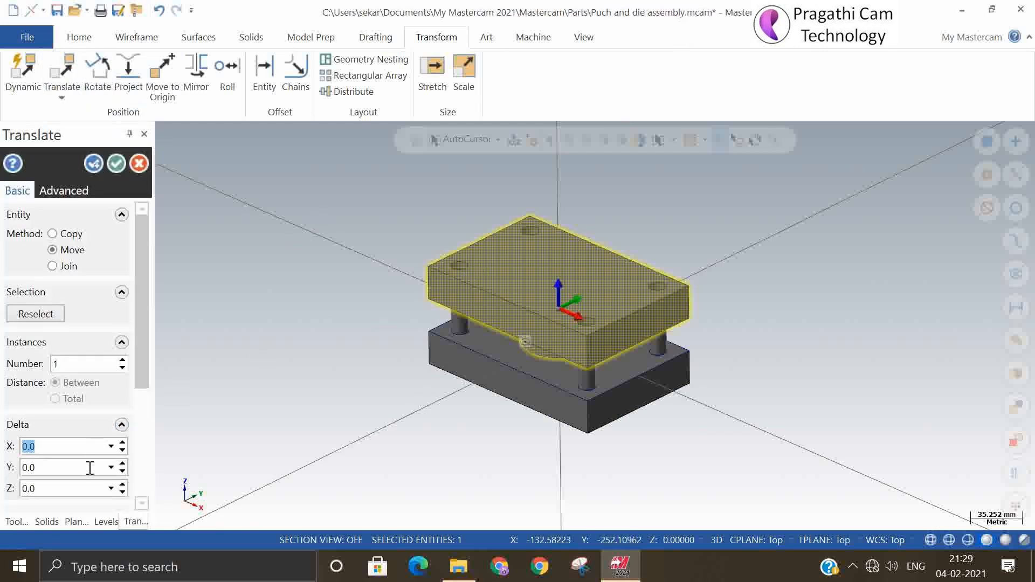
click(81, 488)
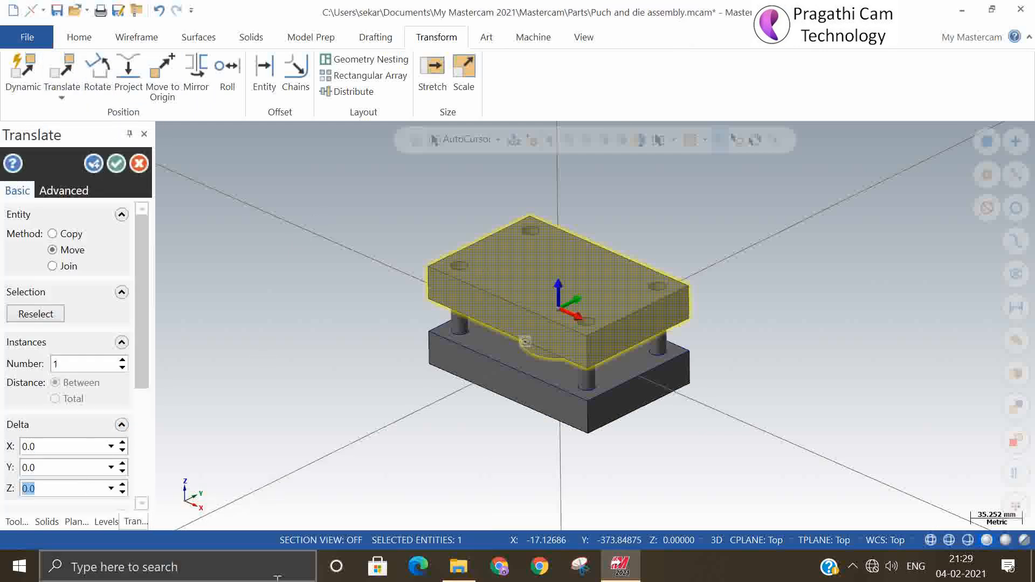
text(25)
key(Return)
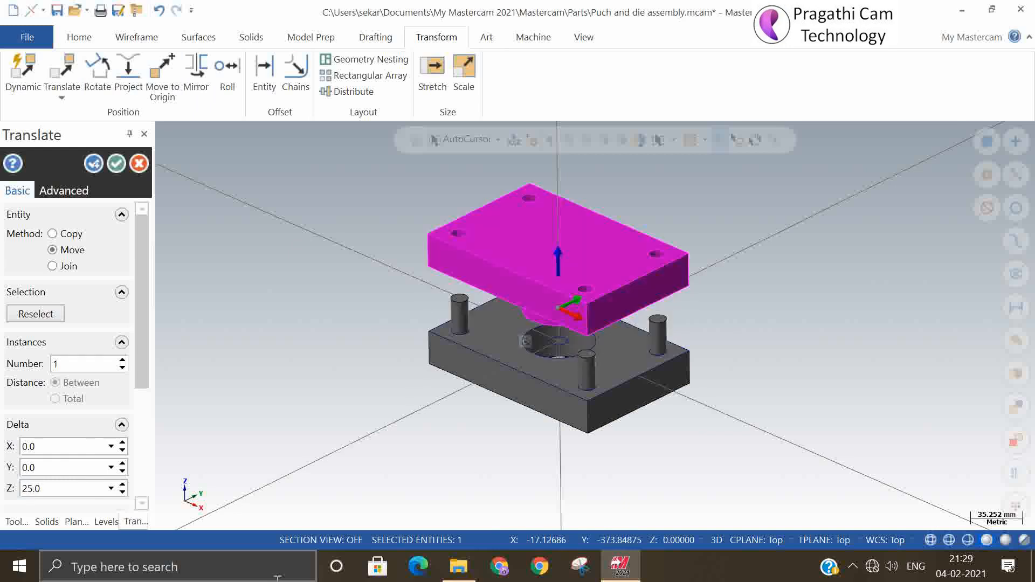
Set the punch's Translate Z delta to 100 mm and apply the move to raise it above the die
mouse_move(474, 464)
middle_down()
mouse_move(483, 428)
mouse_move(491, 459)
middle_up()
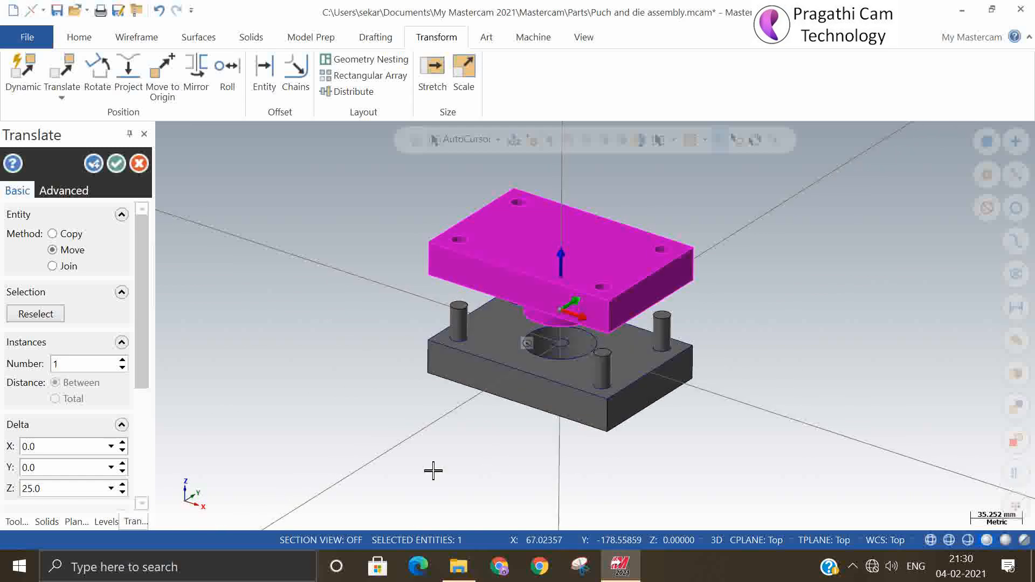
click(54, 489)
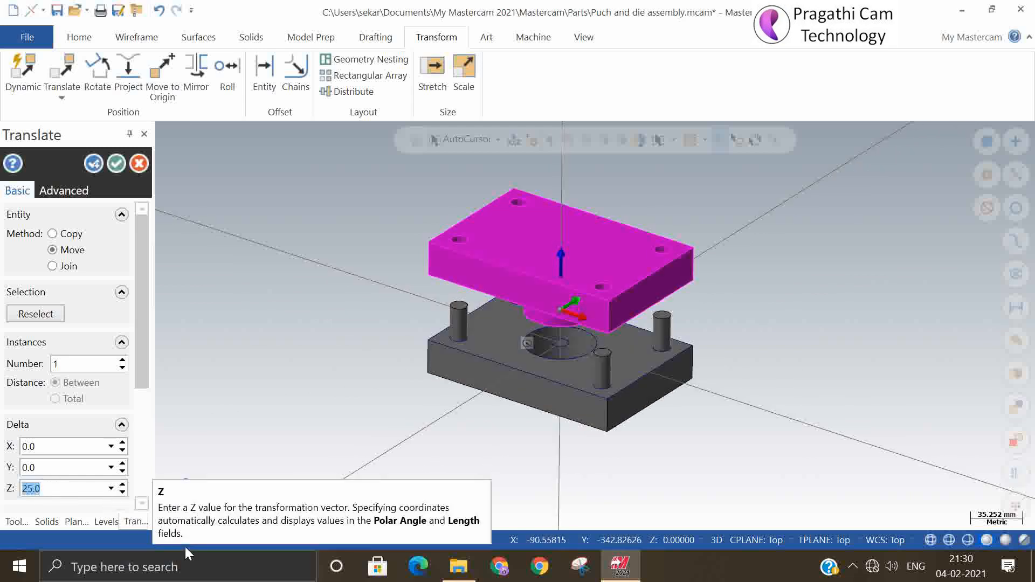
text(100)
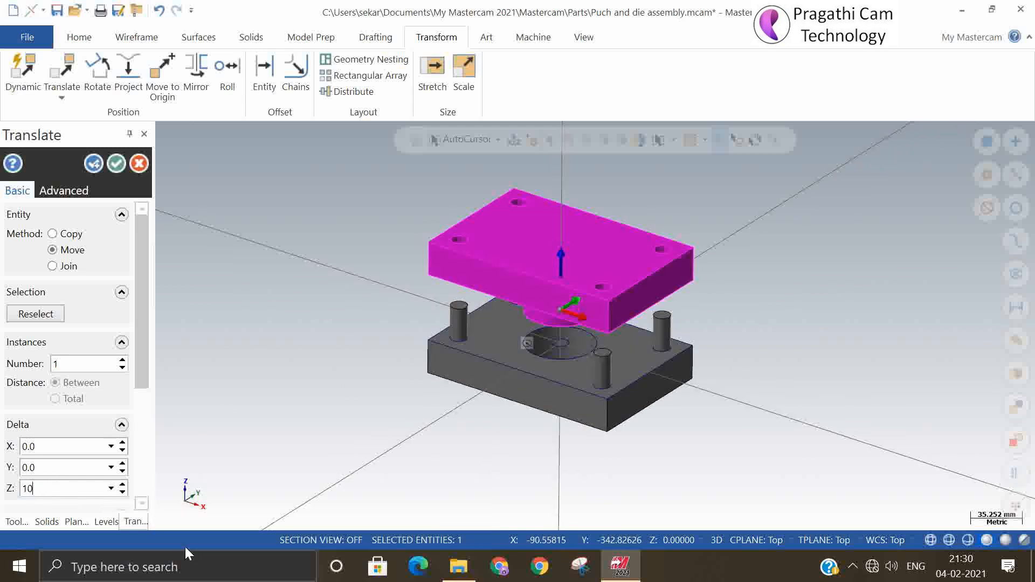
key(Return)
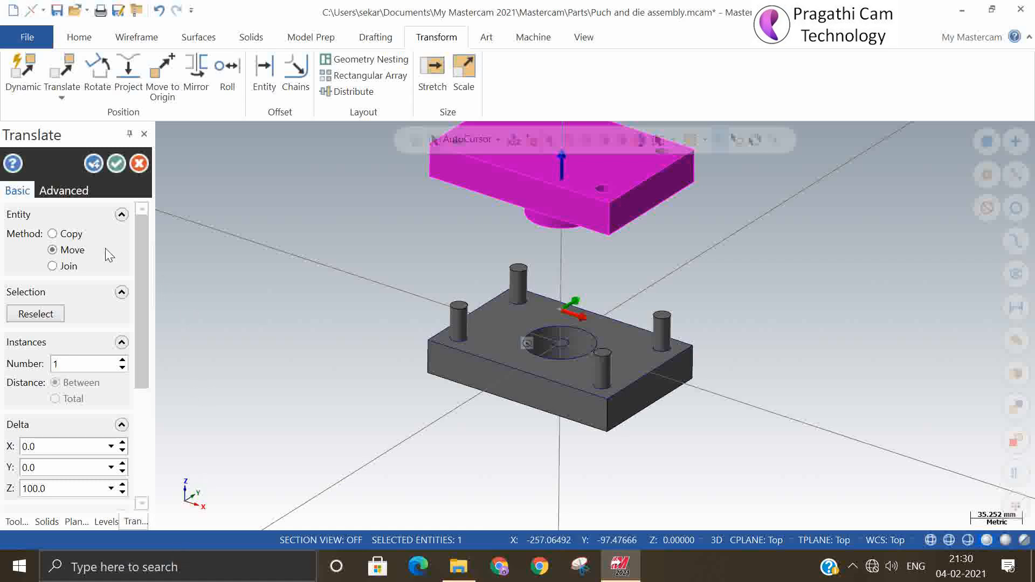
click(116, 164)
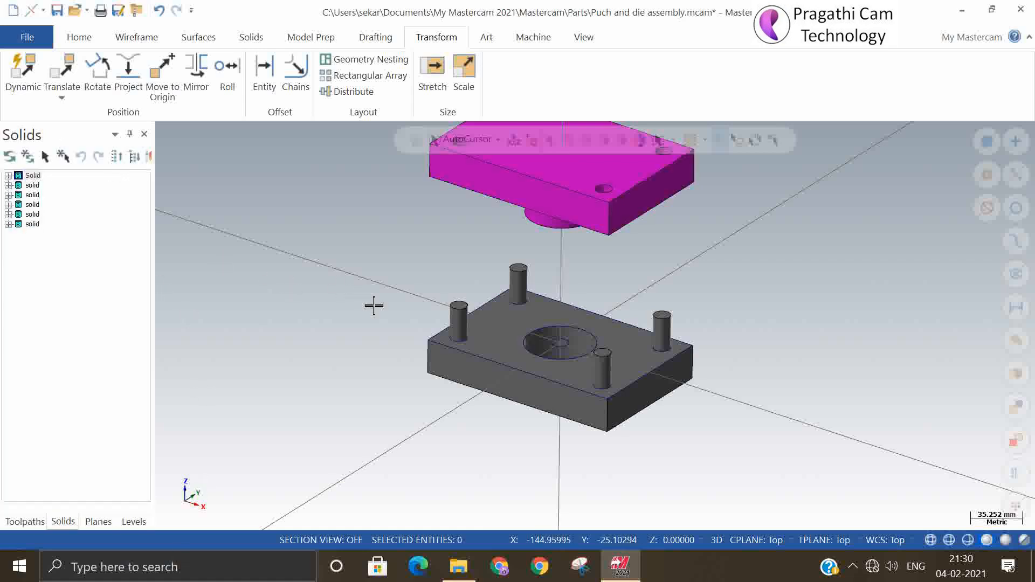
Move all four guide pins straight up out of the die with Translate, using a Z delta of 50 mm
click(457, 315)
click(520, 284)
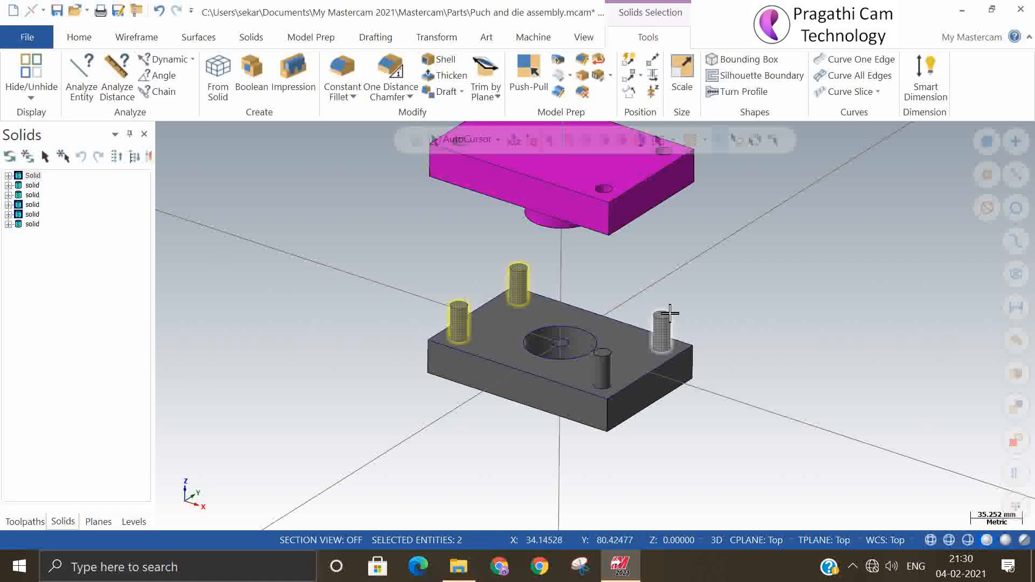
click(669, 327)
click(601, 366)
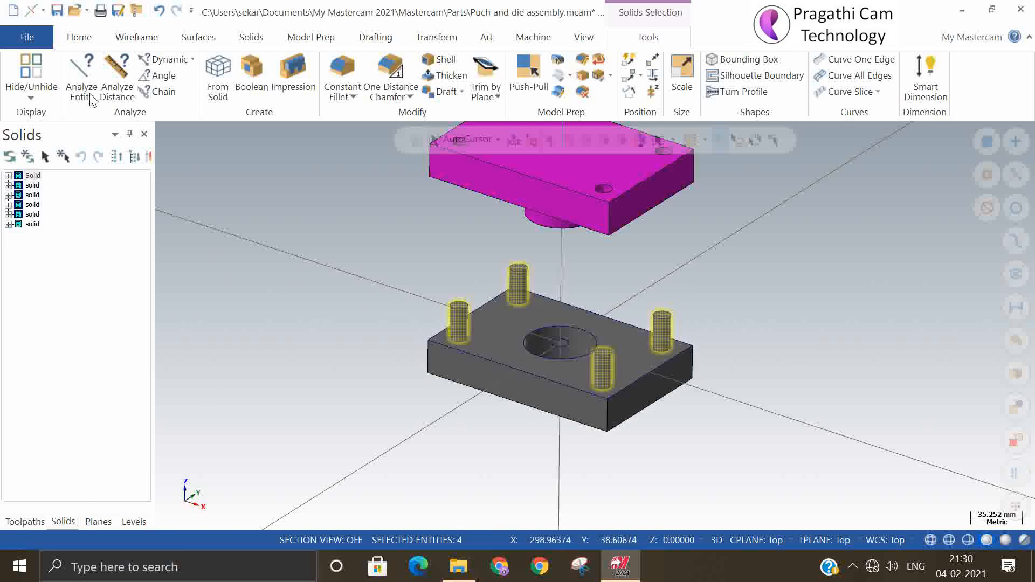
click(432, 41)
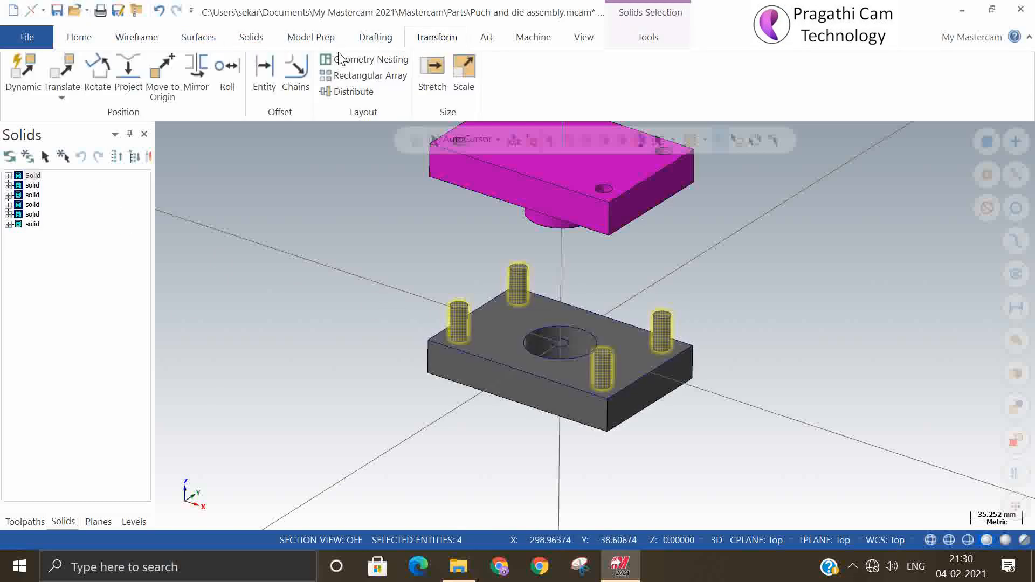
click(62, 95)
click(68, 109)
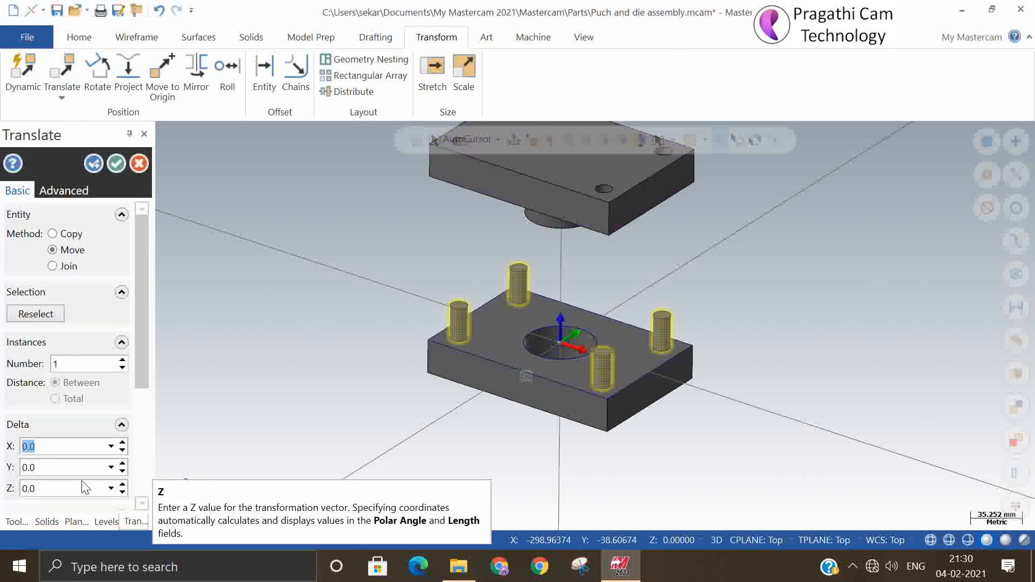
click(72, 488)
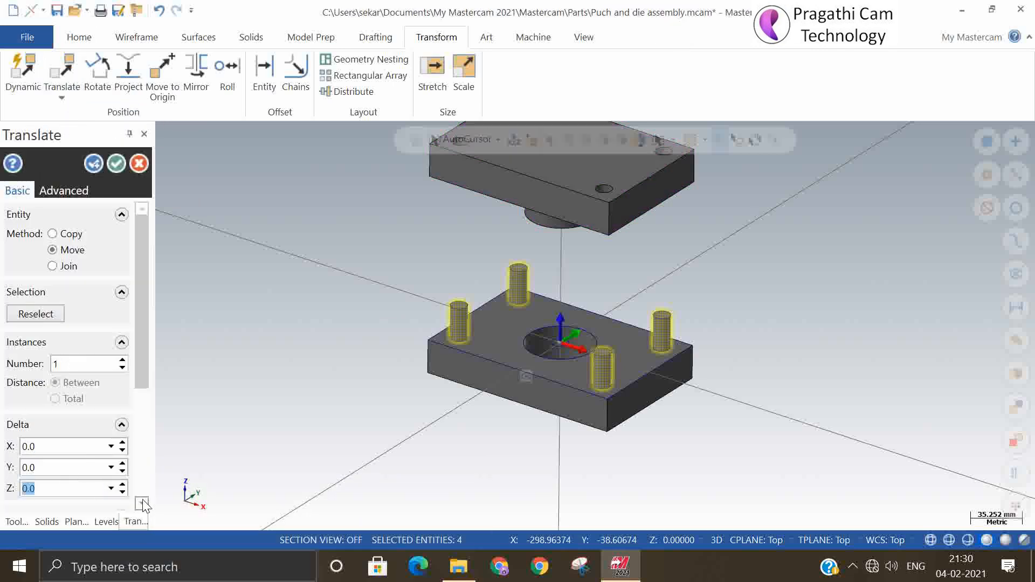
text(50)
key(Return)
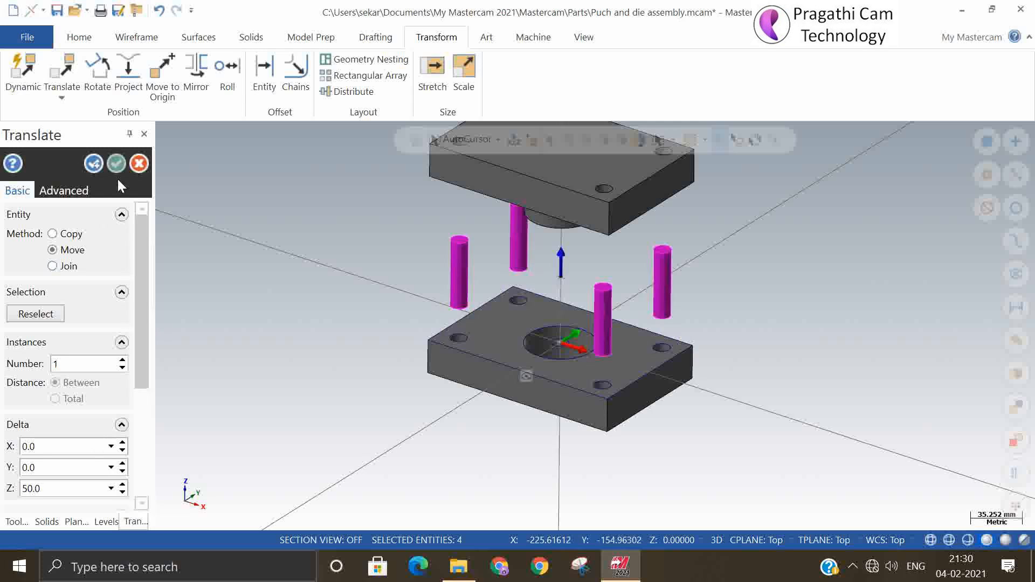
click(115, 163)
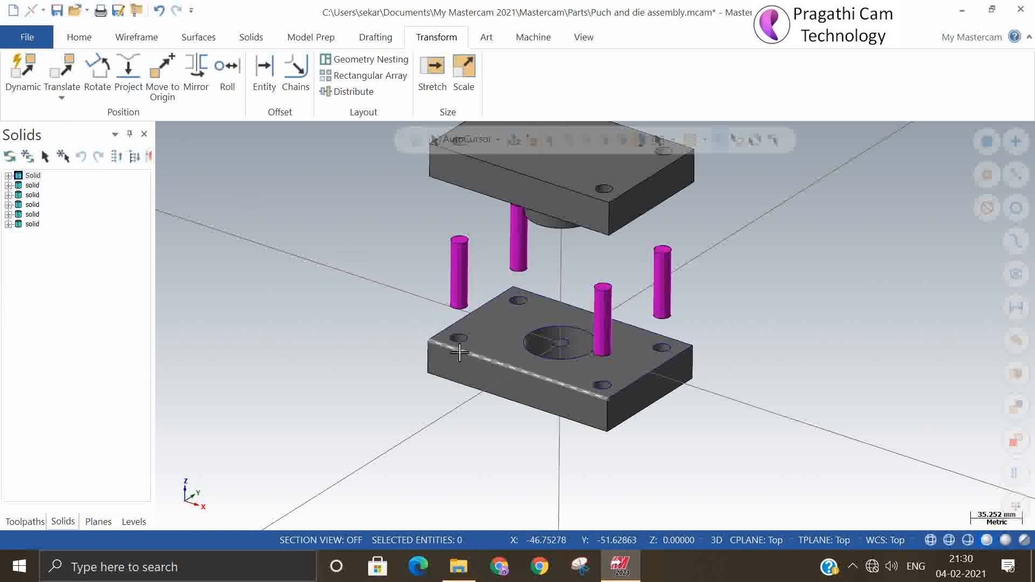
Start a Save Some from the isometric view, choosing only the four guide pins as the entities to save
scroll(432, 356, down, 4)
mouse_move(391, 357)
middle_down()
mouse_move(402, 299)
mouse_move(426, 369)
mouse_move(397, 386)
mouse_move(388, 363)
middle_up()
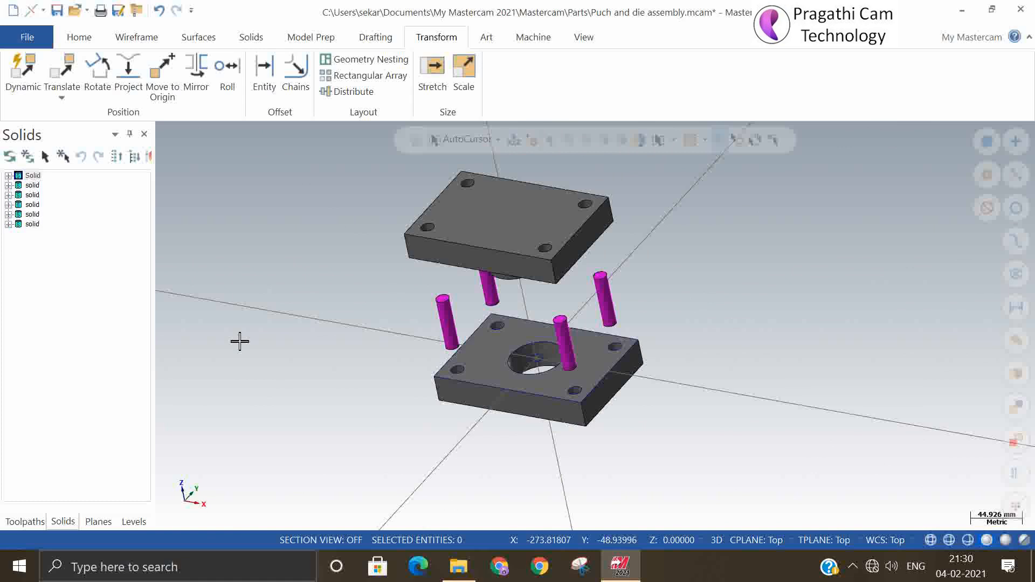
right_click(280, 214)
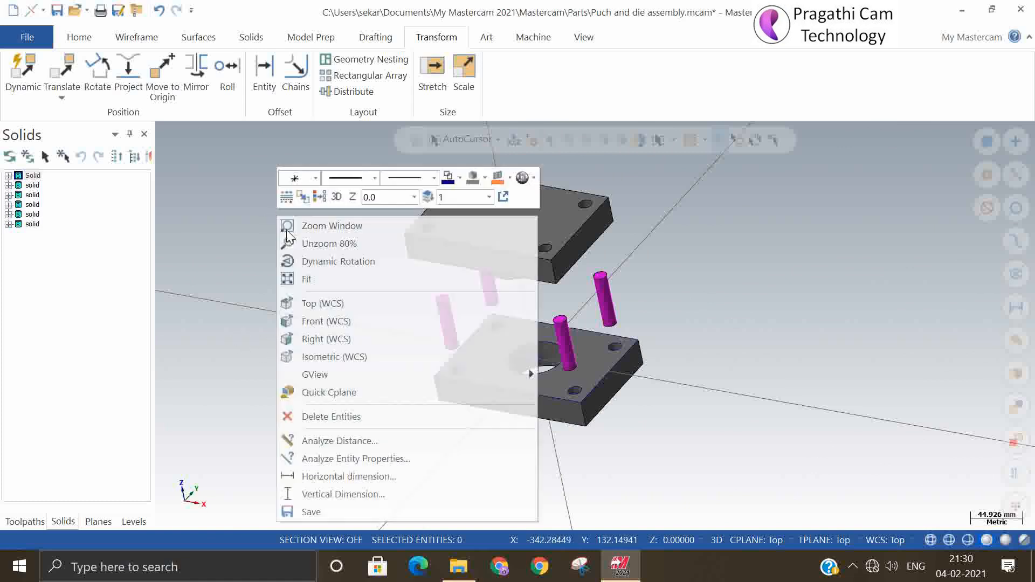
click(357, 357)
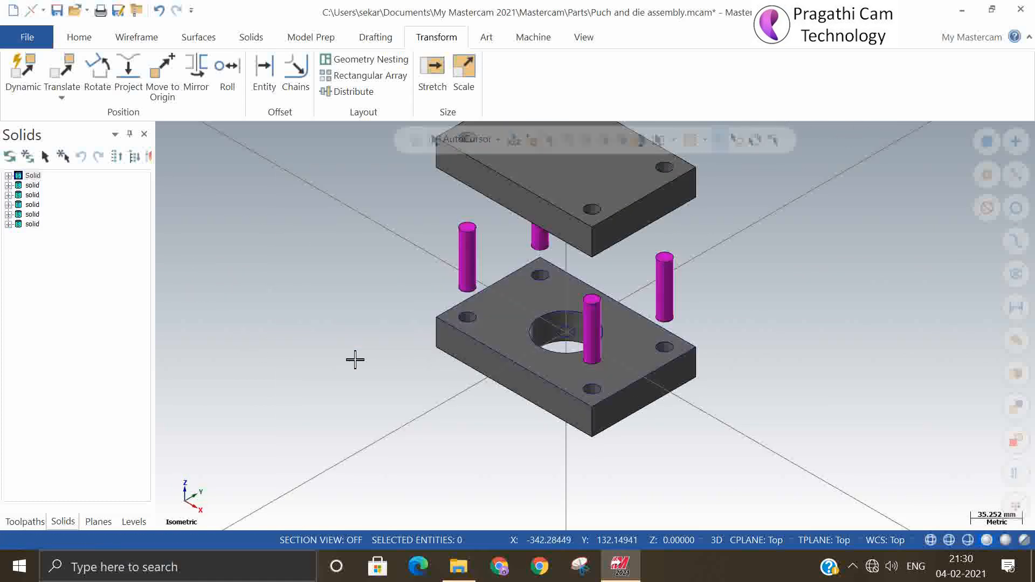
click(27, 37)
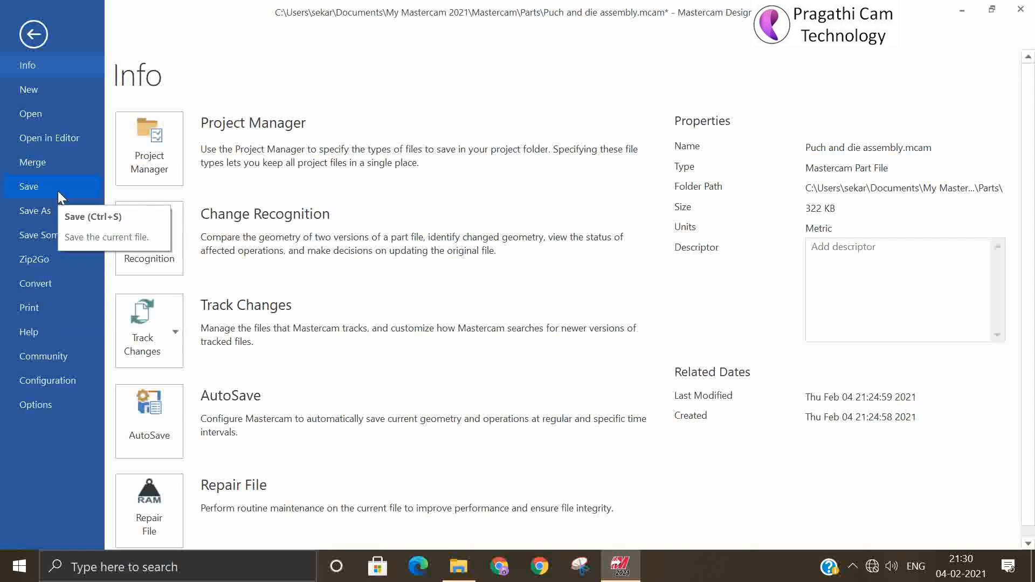
click(49, 233)
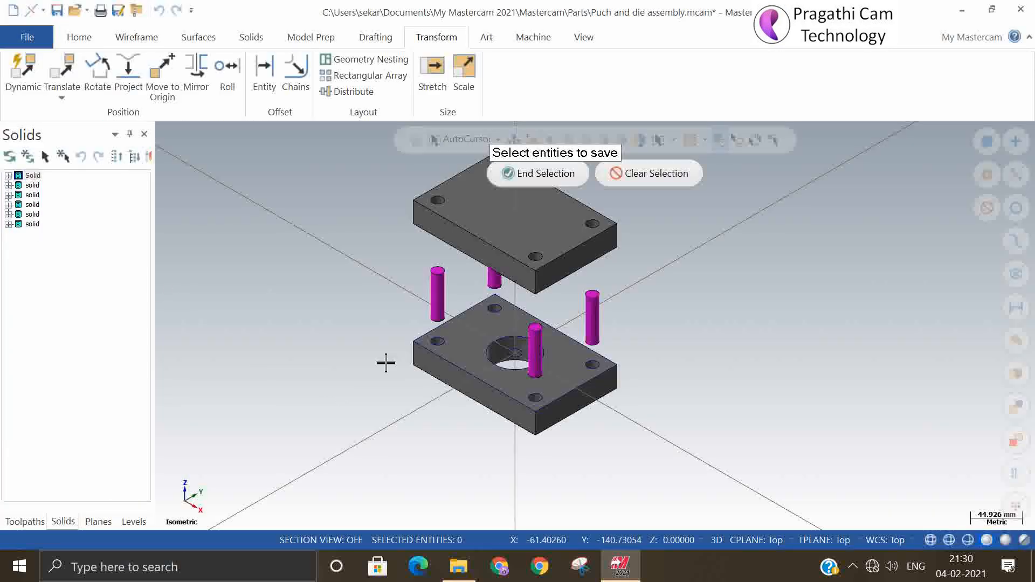
click(438, 294)
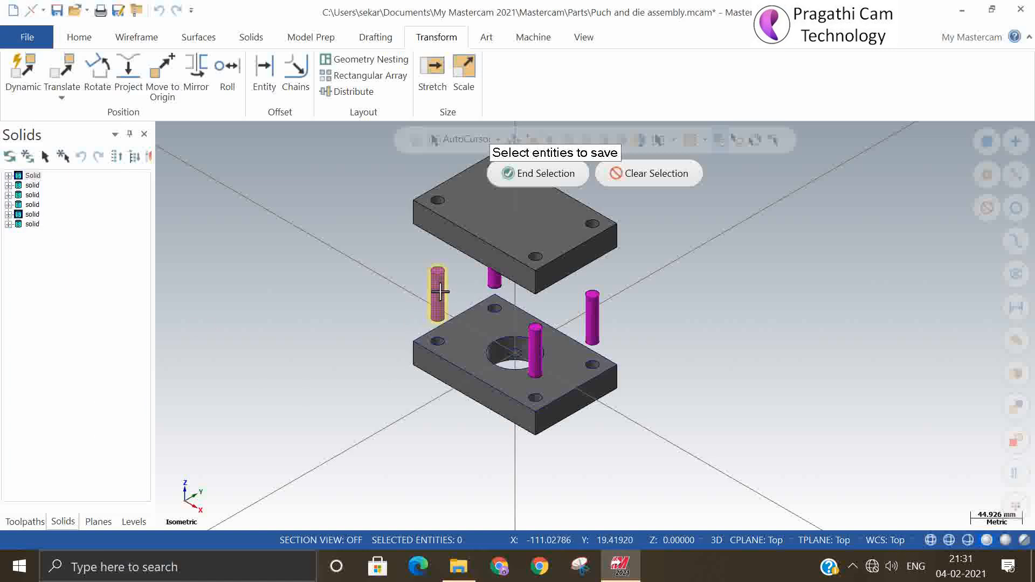
click(494, 278)
click(534, 345)
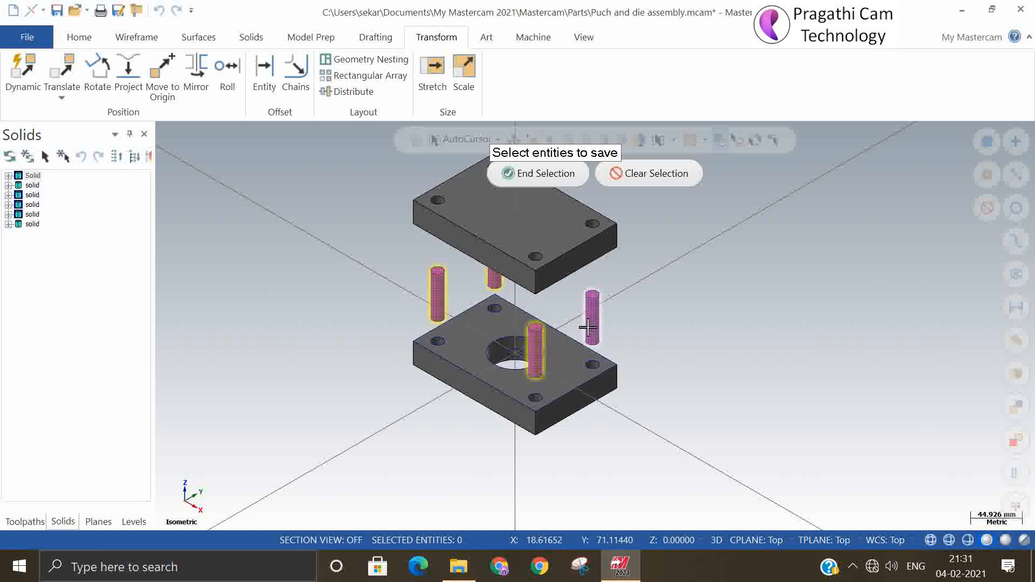
click(592, 318)
scroll(705, 350, down, 2)
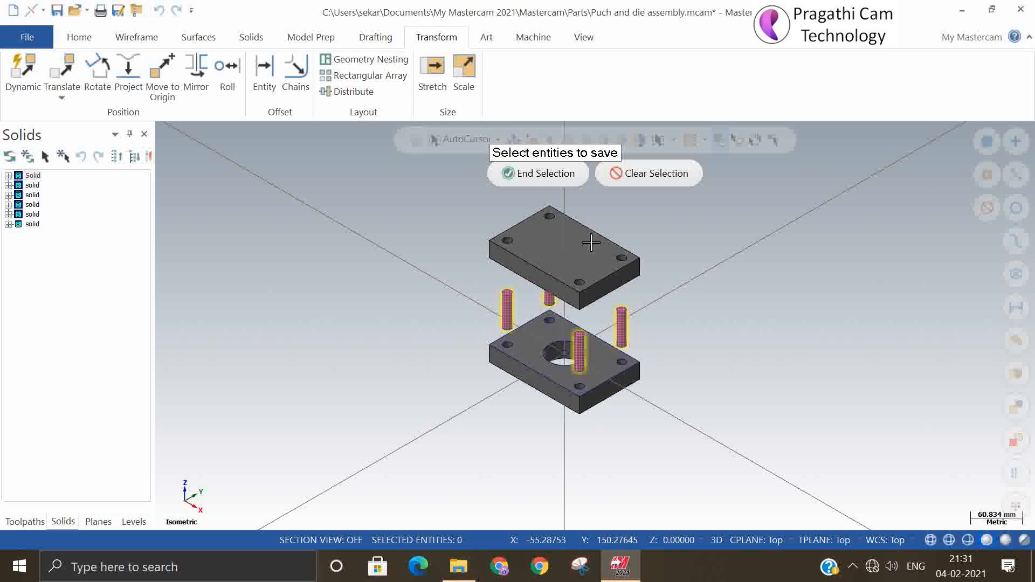
click(511, 172)
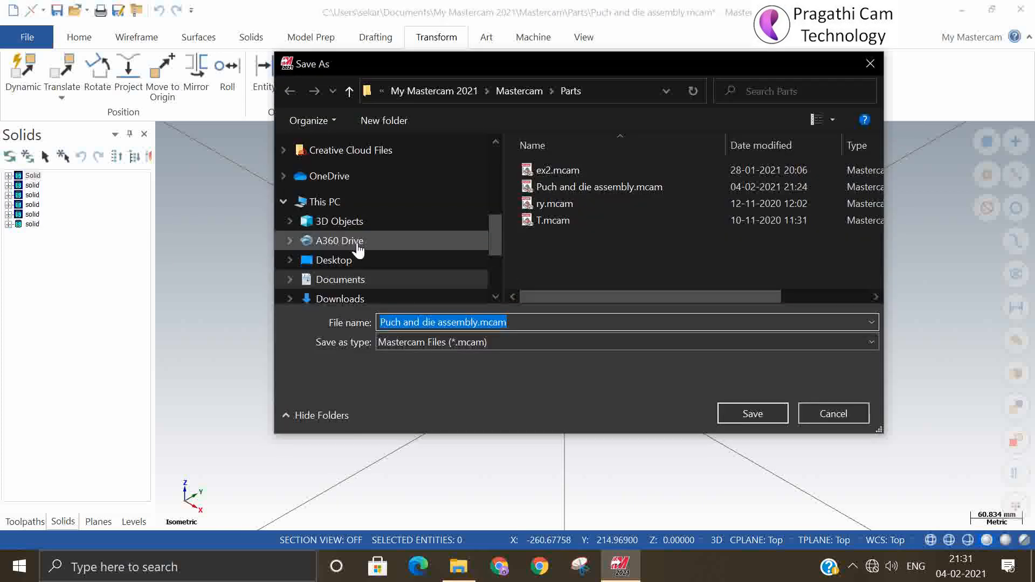
Save the selected guide pins as "test save some" in New folder on the Desktop, as a Mastercam file
click(345, 281)
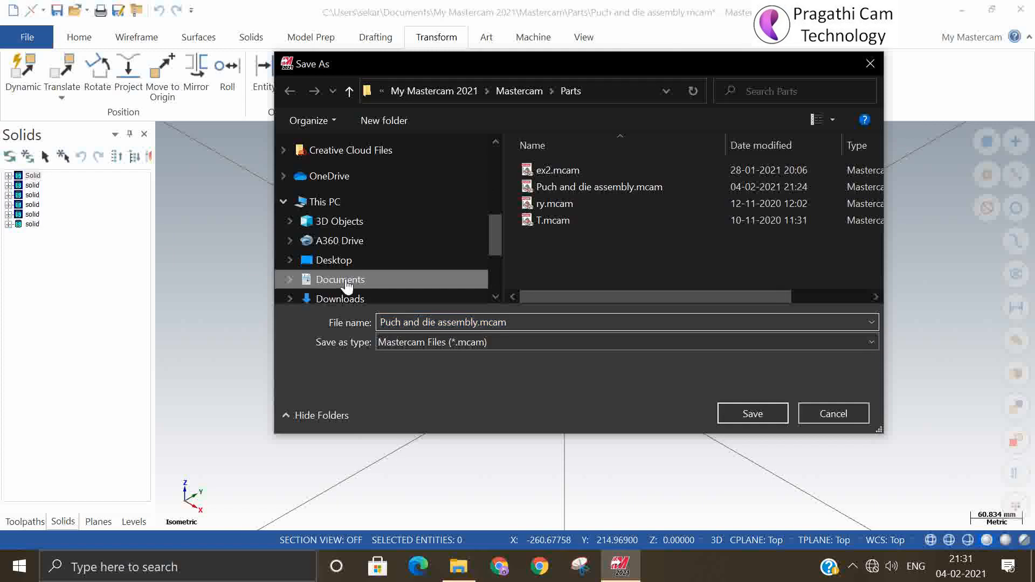
click(340, 261)
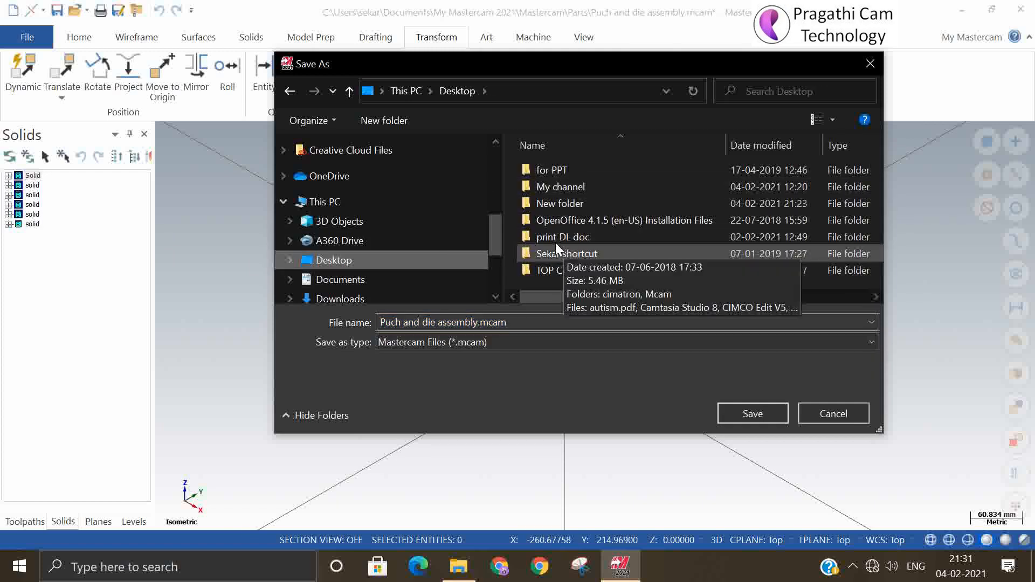
double_click(553, 203)
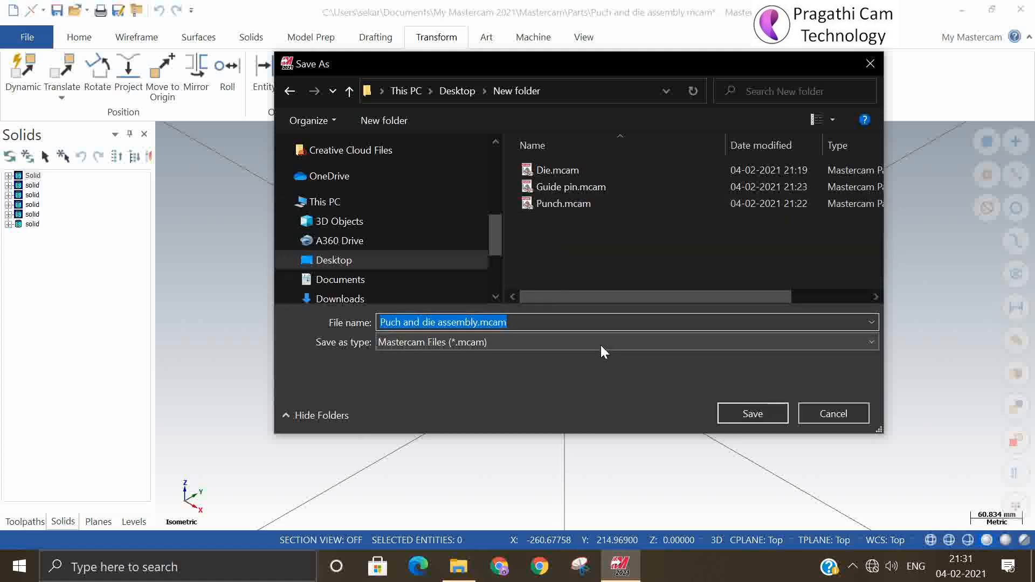
text(test save some)
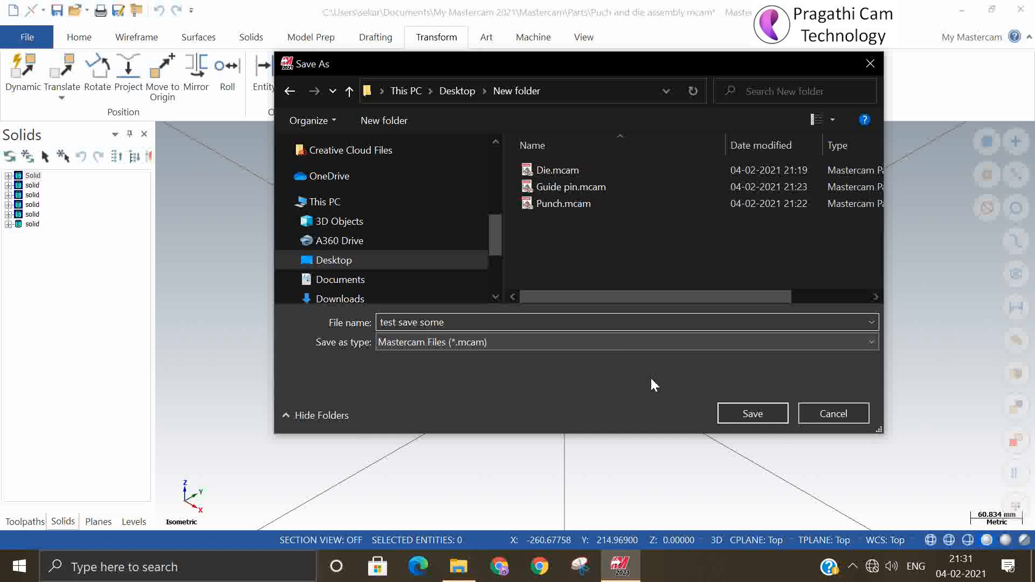
click(761, 411)
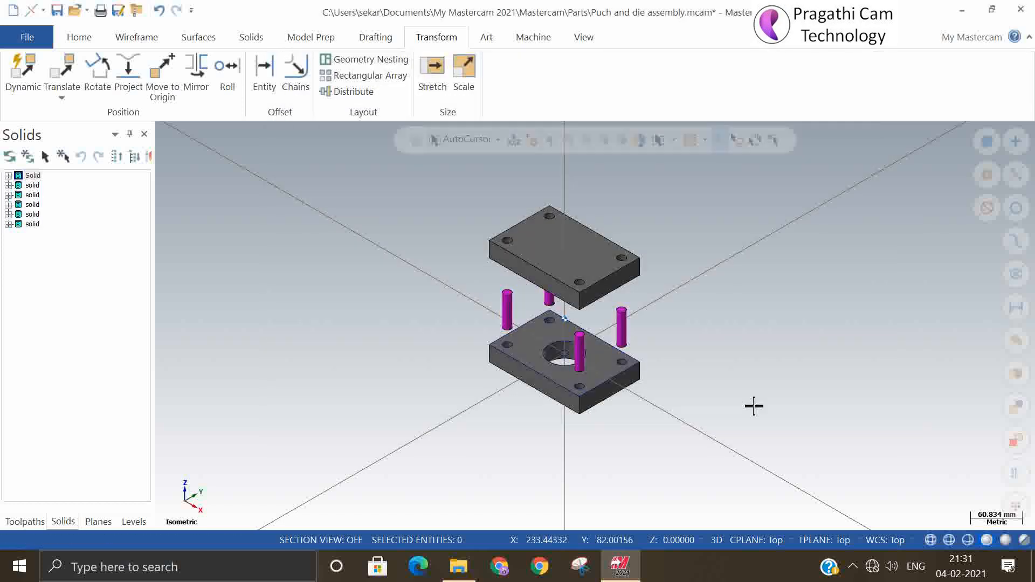
Open test save some.mcam from the recent documents in place of the assembly file
click(45, 44)
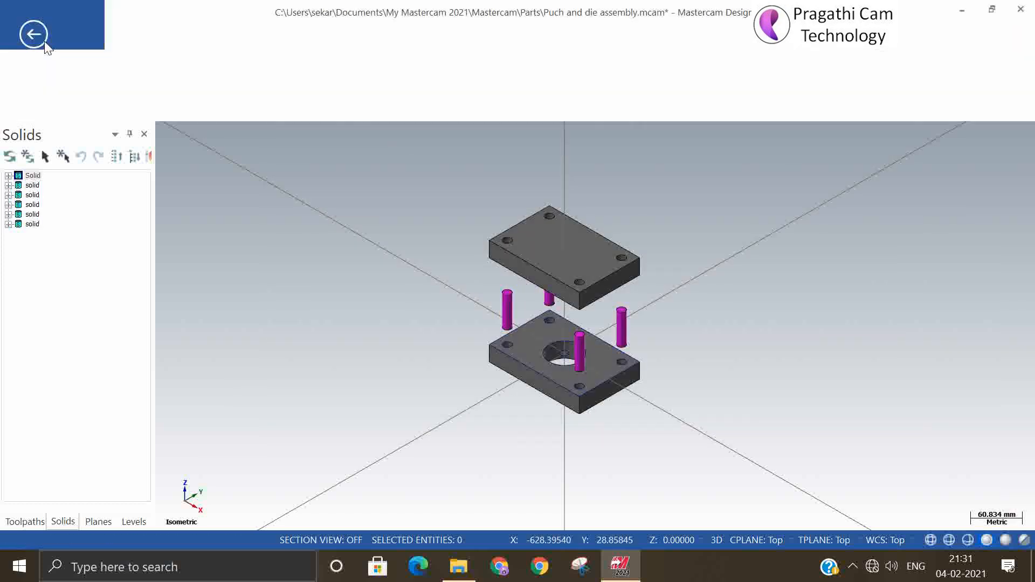
click(44, 114)
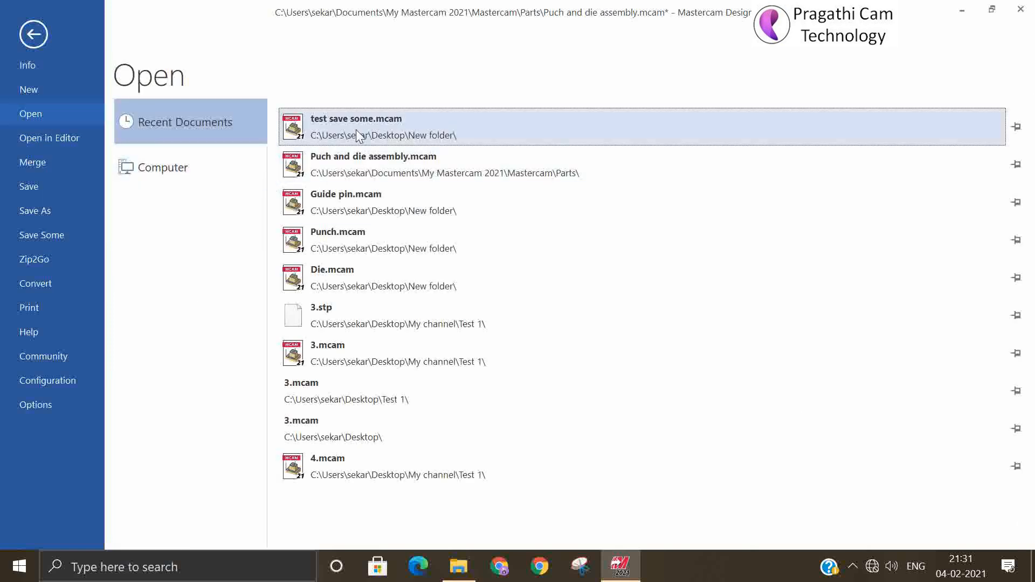
click(356, 130)
click(564, 312)
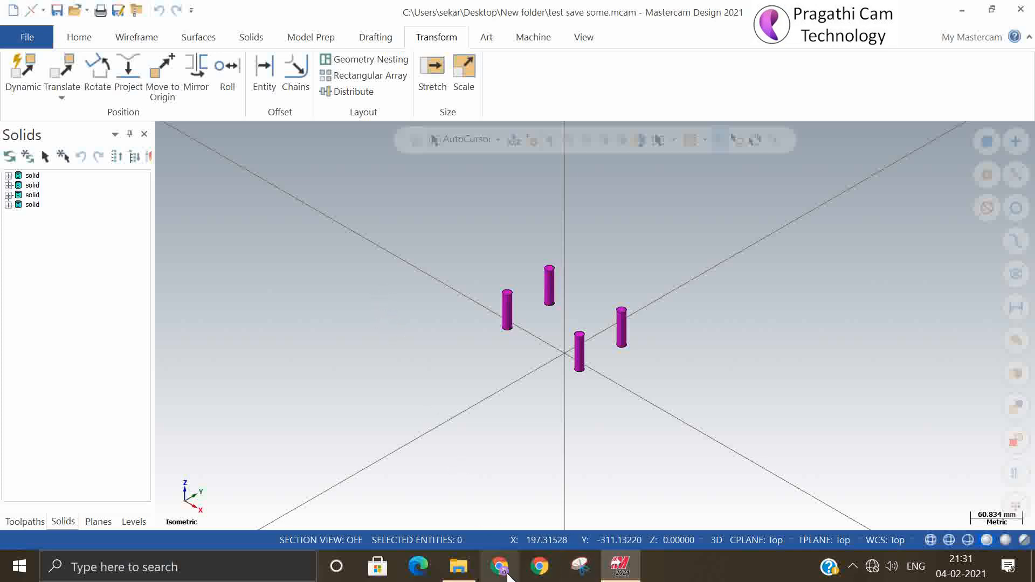
mouse_move(480, 578)
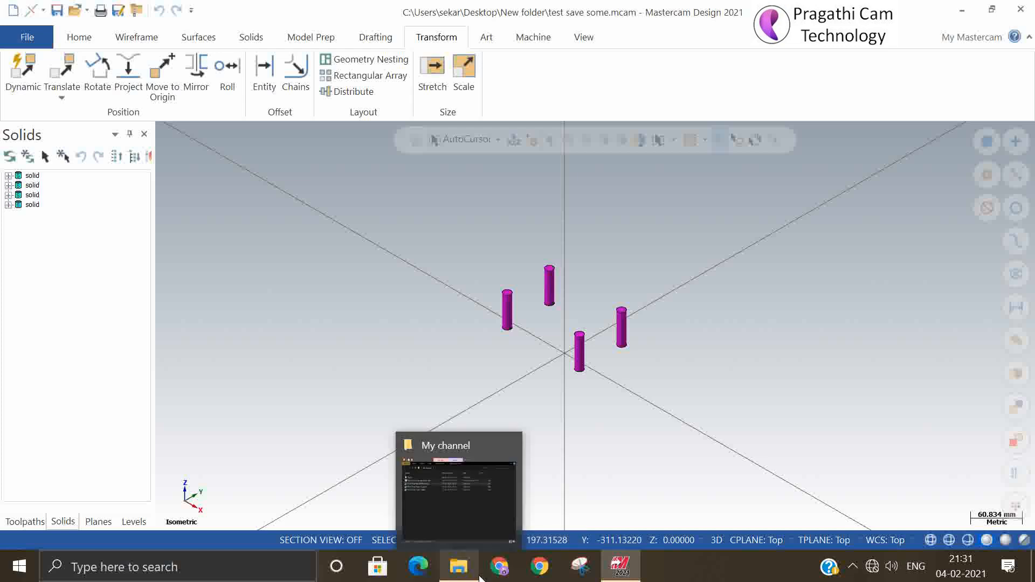